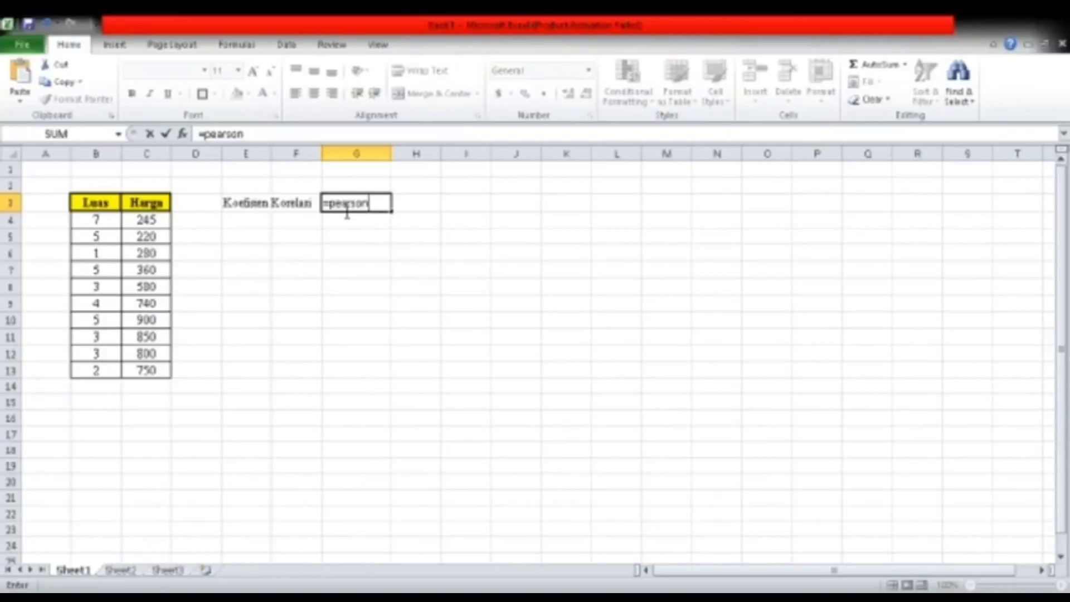
# Step: Complete the PEARSON formula in cell G3 using the Luas range B4:B13 and the Harga range C4:C13
pyautogui.write('(')
pyautogui.click(98, 221)
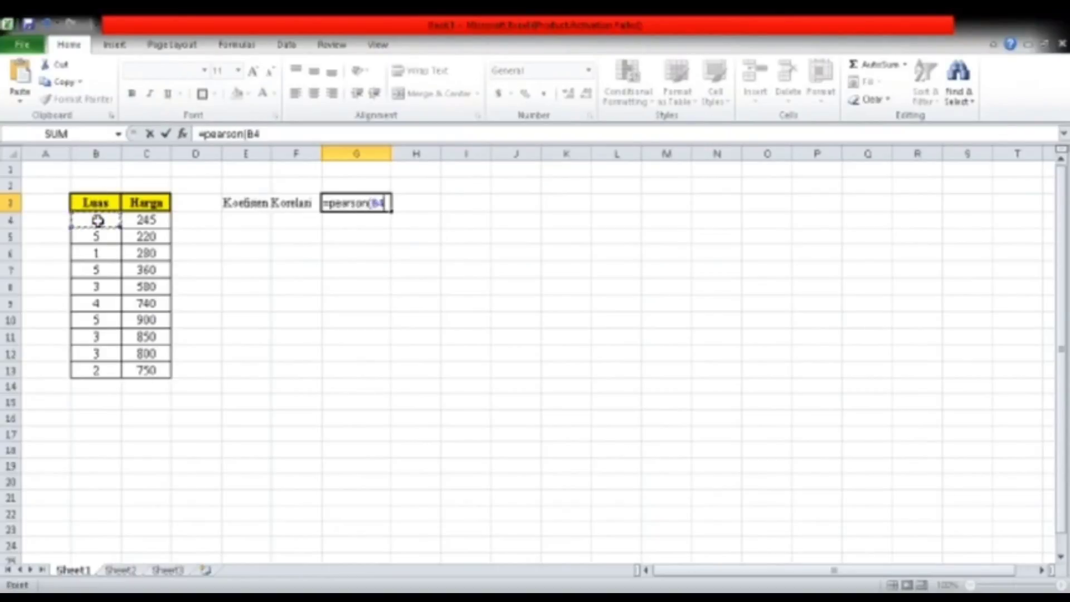
pyautogui.moveTo(97, 221); pyautogui.dragTo(104, 369)
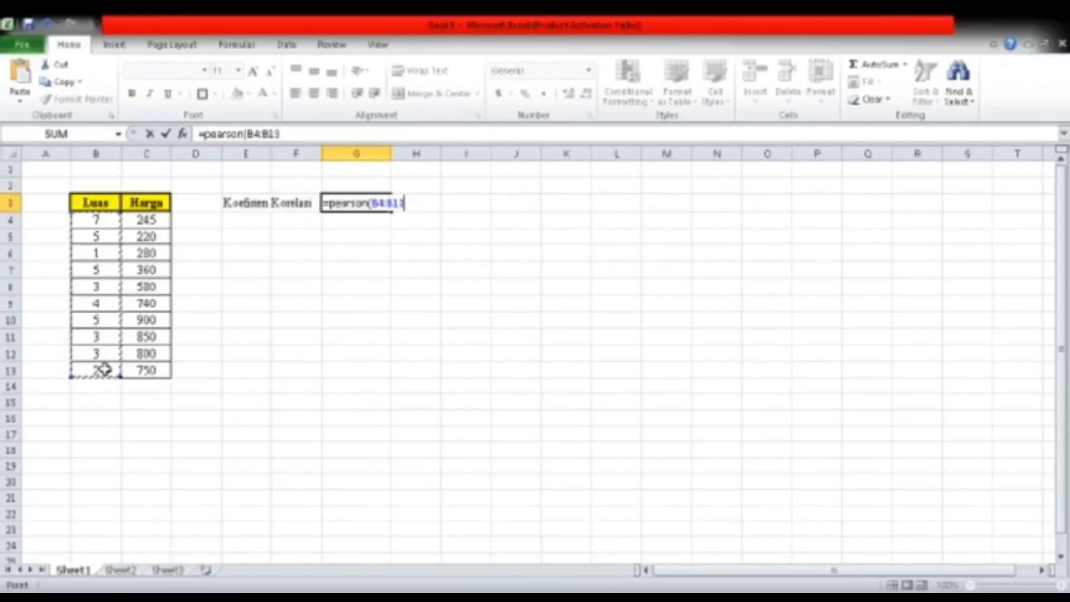
pyautogui.write(',')
pyautogui.click(149, 223)
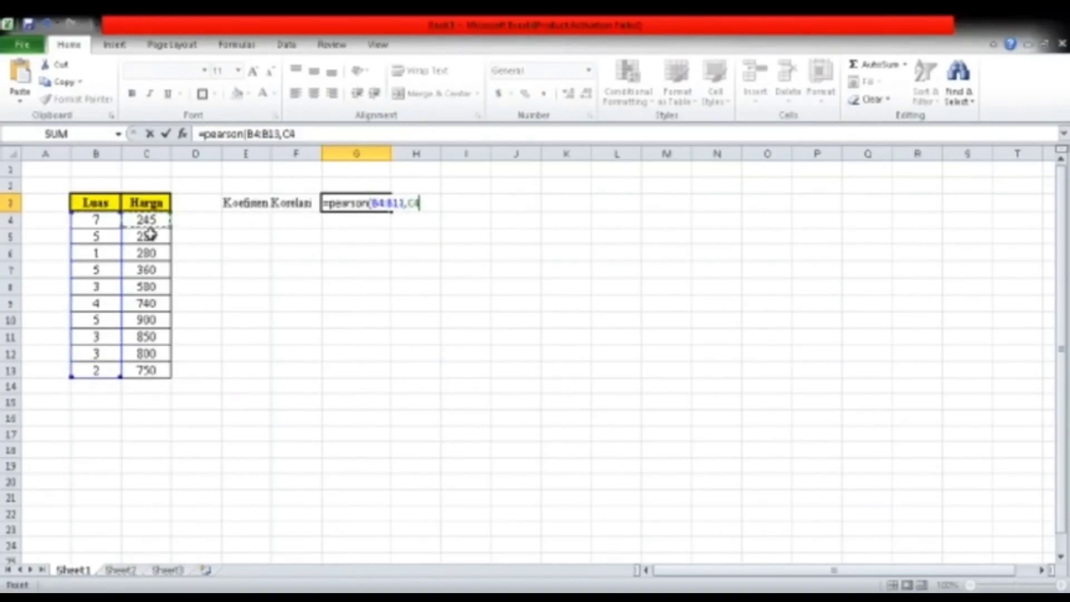
pyautogui.moveTo(151, 235); pyautogui.dragTo(156, 371)
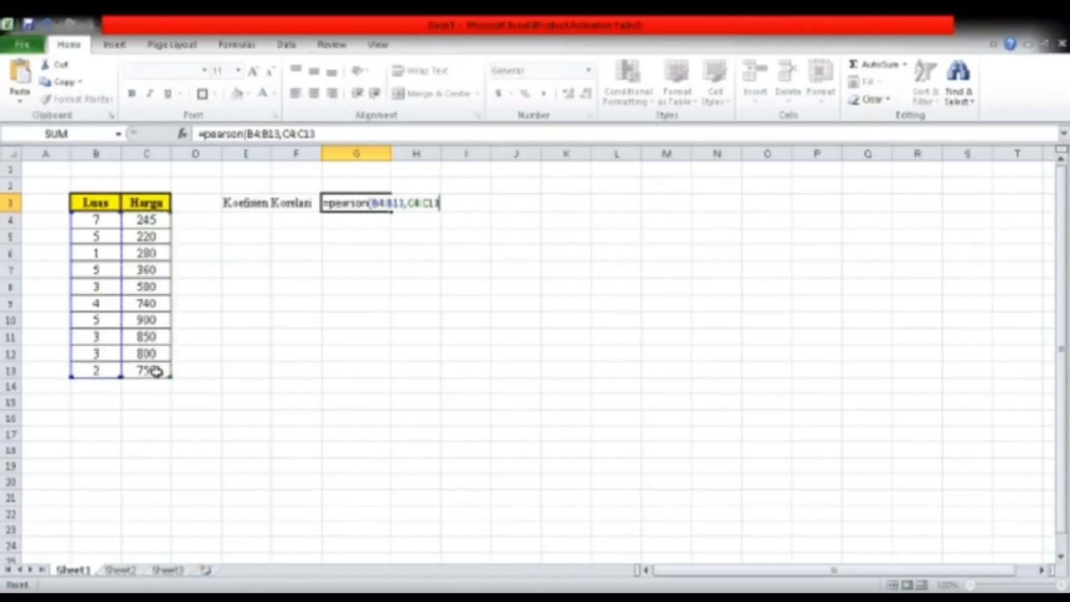
pyautogui.press('Return')
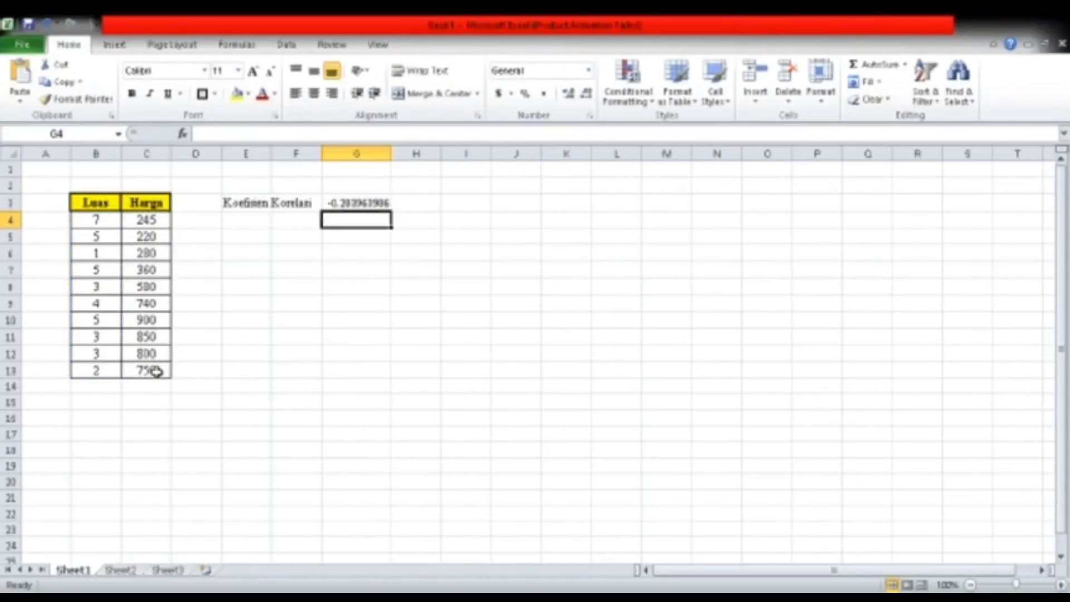
# Step: Start the conclusion in E6 with "jadi kesimpulannya, untuk nilai kolerasi yaitu hubungan antara luas tanah dan harga jualnya"
pyautogui.click(241, 256)
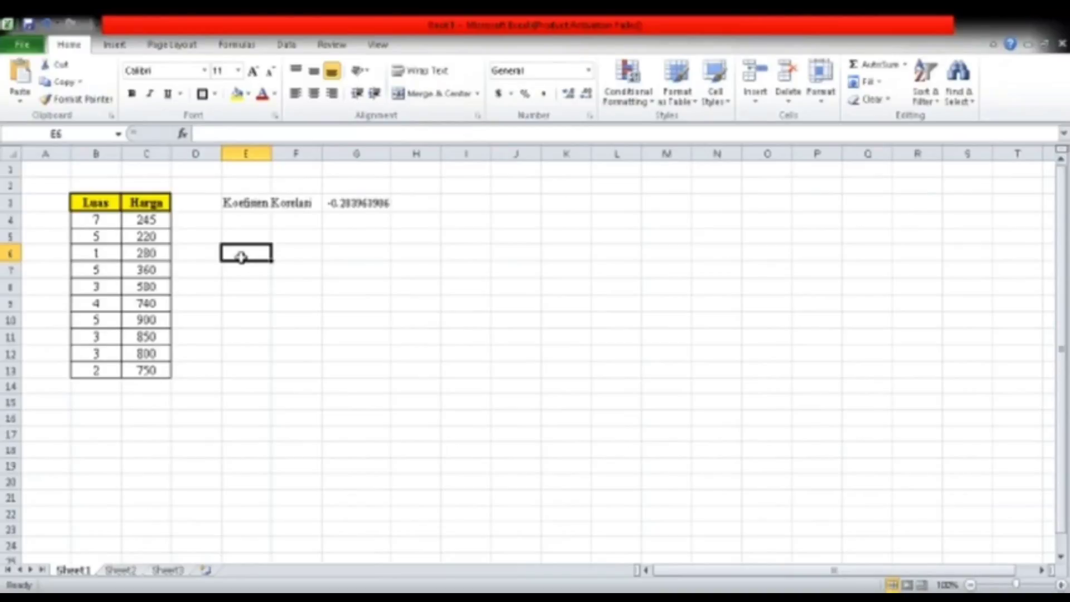
pyautogui.write('jadi kesimpulannya, untuk nilai ko')
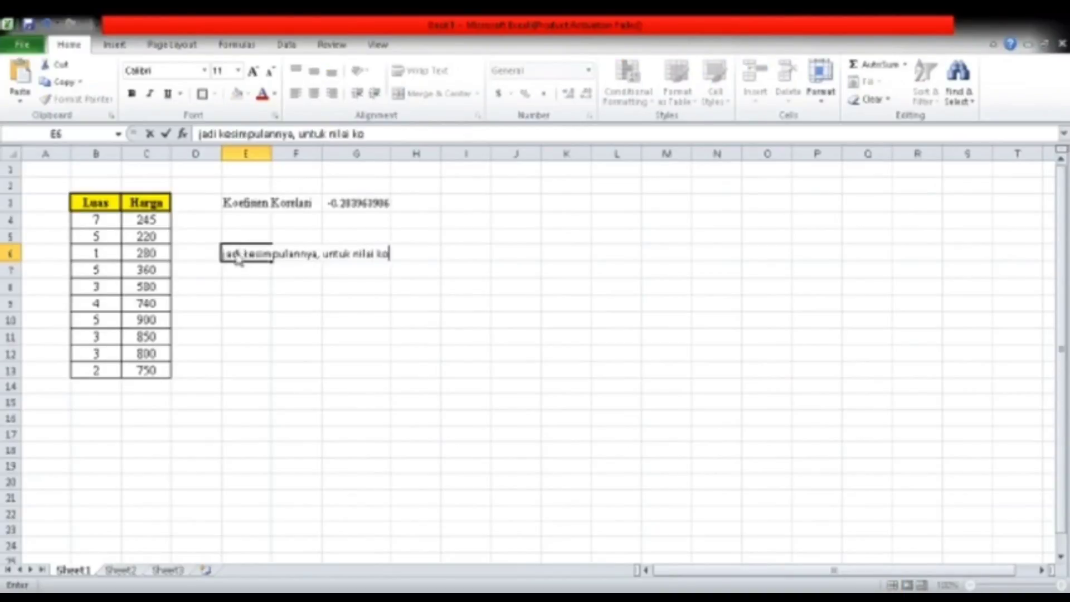
pyautogui.write('lerasi yaitu hubungan antara')
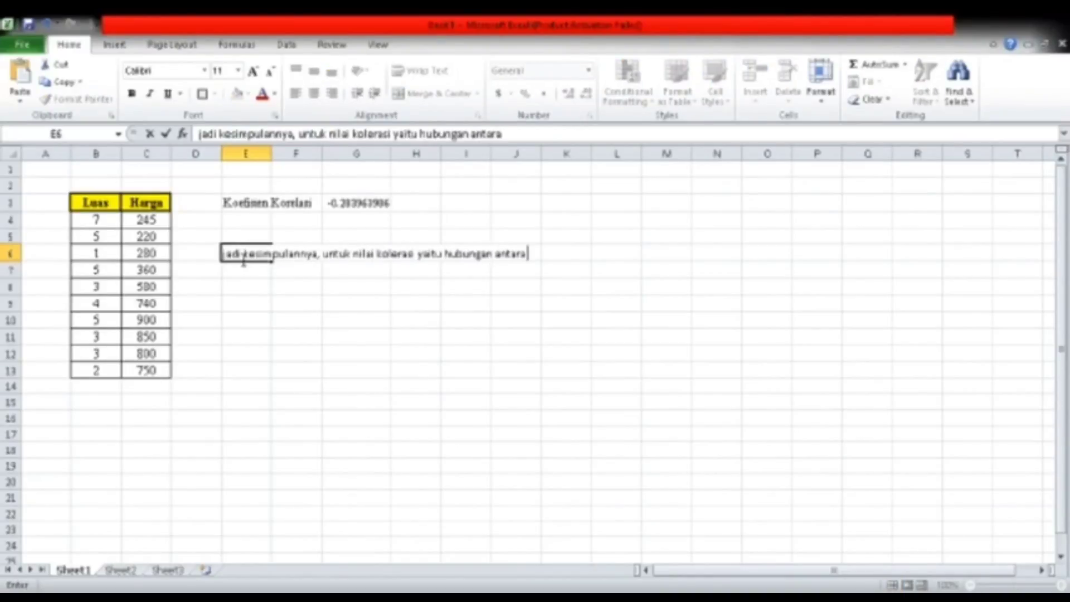
pyautogui.press('BackSpace')
pyautogui.press('BackSpace')
pyautogui.press('BackSpace')
pyautogui.write('ara luas tanah dan harga jualnya')
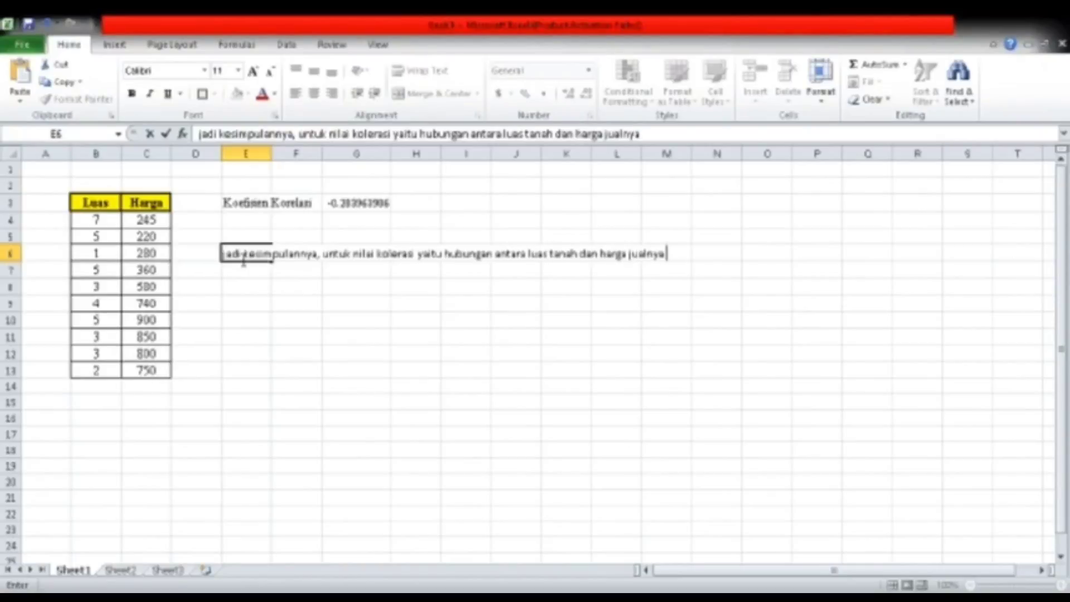
# Step: Finish the conclusion with "memiliki hubungan yang lemah dan bersifat berlawanan negatif. Artinya, kenaikan tanah perkebunan akan mengakibatkan penurunan terhadap harga jual panen. Begitu pula sebaliknya."
pyautogui.write(' memiliki hubungan yang lemah dan bersif')
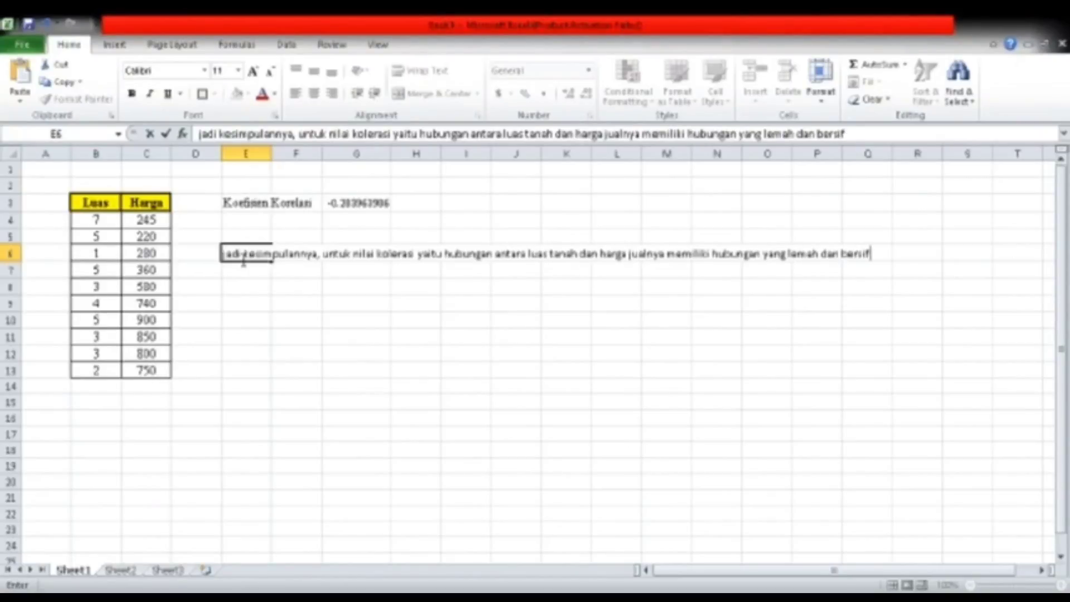
pyautogui.write('at berlawanan negatif. Artinya, ')
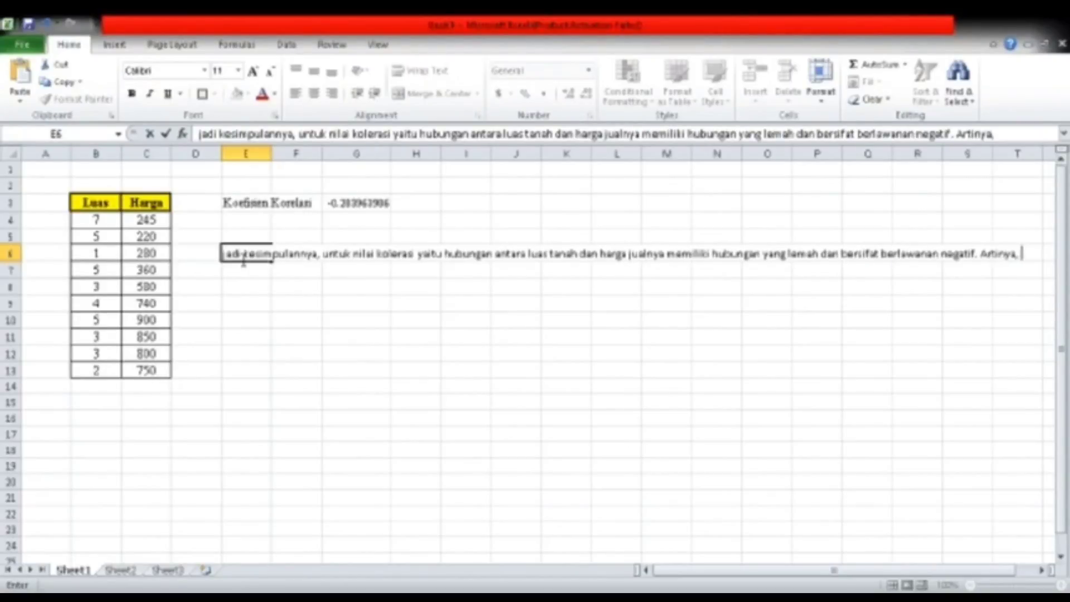
pyautogui.write('kenaikan tanah perkebunan akan men')
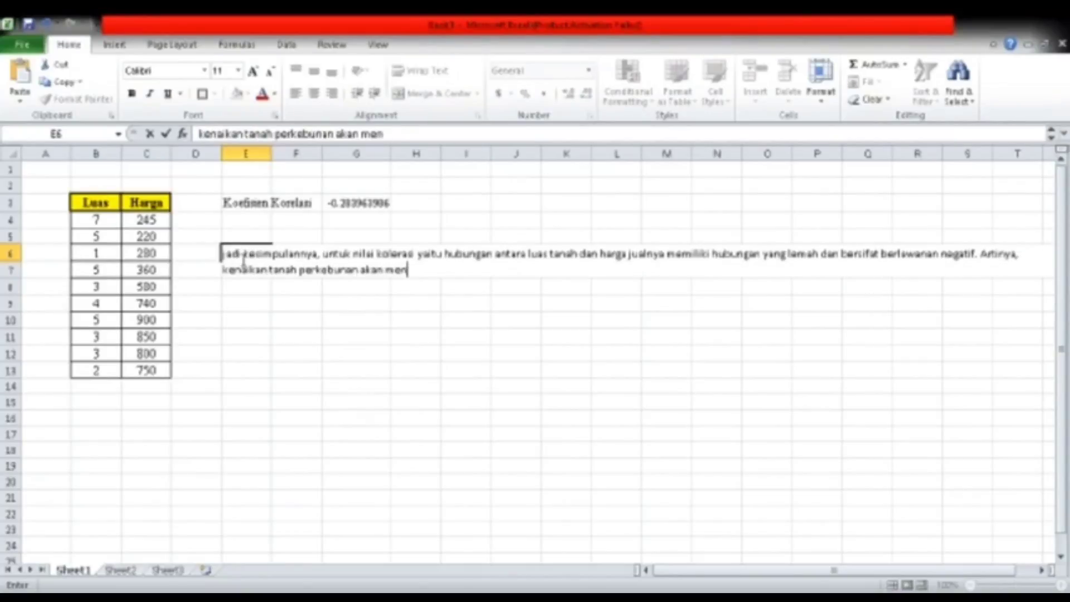
pyautogui.write('gakibatkan penurunan terhadap harga jual panen.')
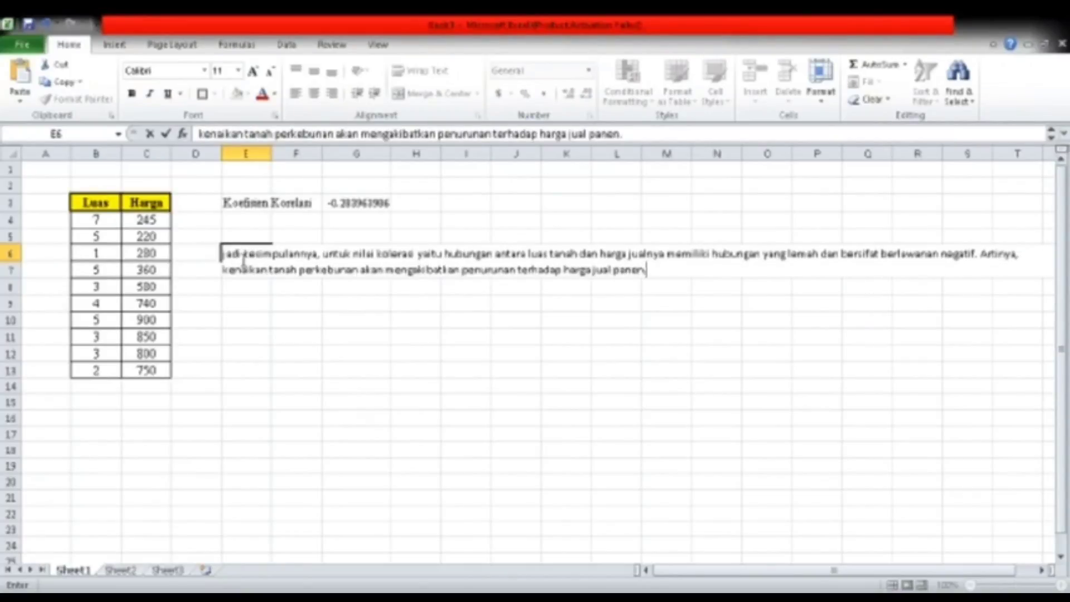
pyautogui.write(' Begitu pula sebaliknya.')
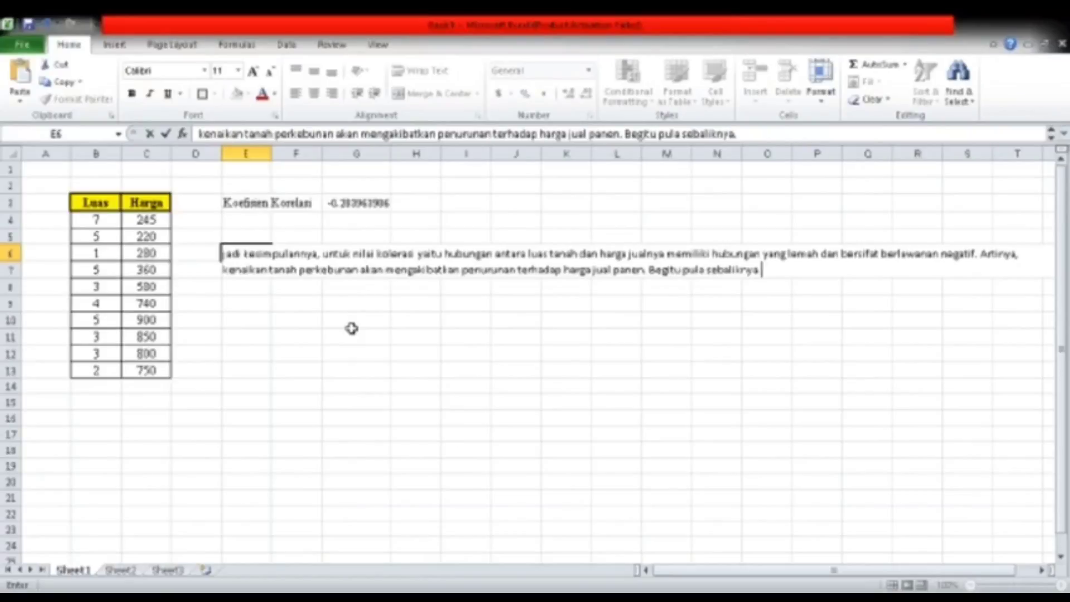
pyautogui.click(338, 206)
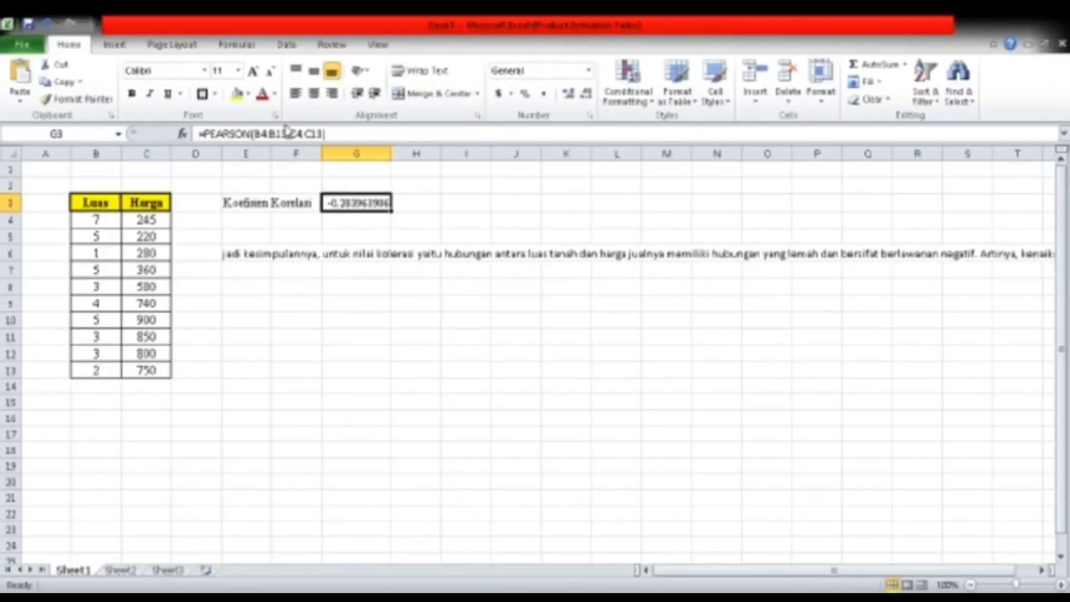
pyautogui.click(239, 96)
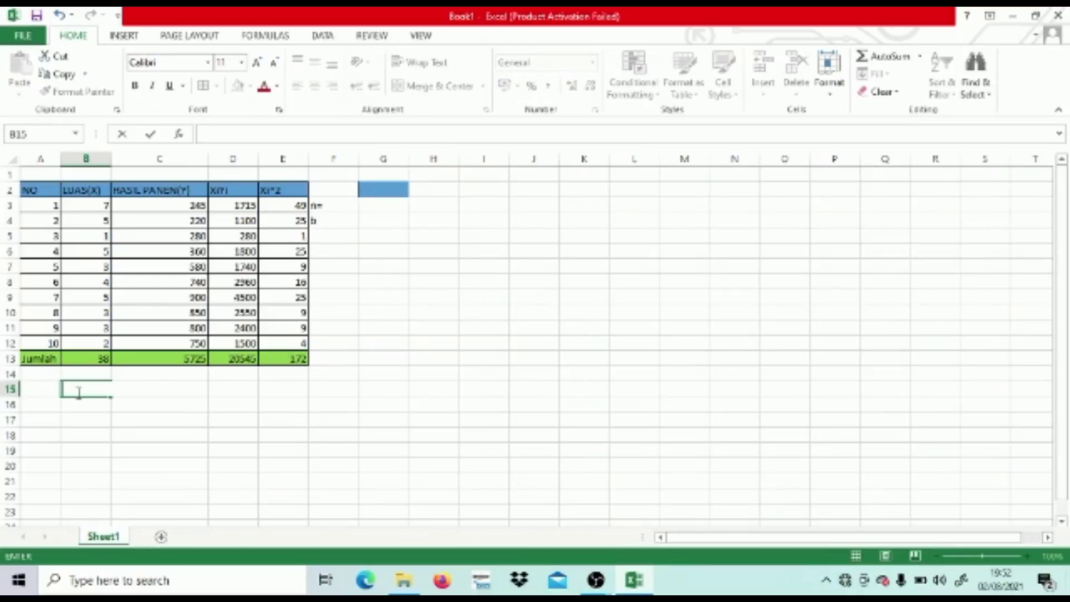
# Step: Calculate the average of the LUAS(X) values B3:B12 in cell B15 with the AVERAGE function
pyautogui.write('=')
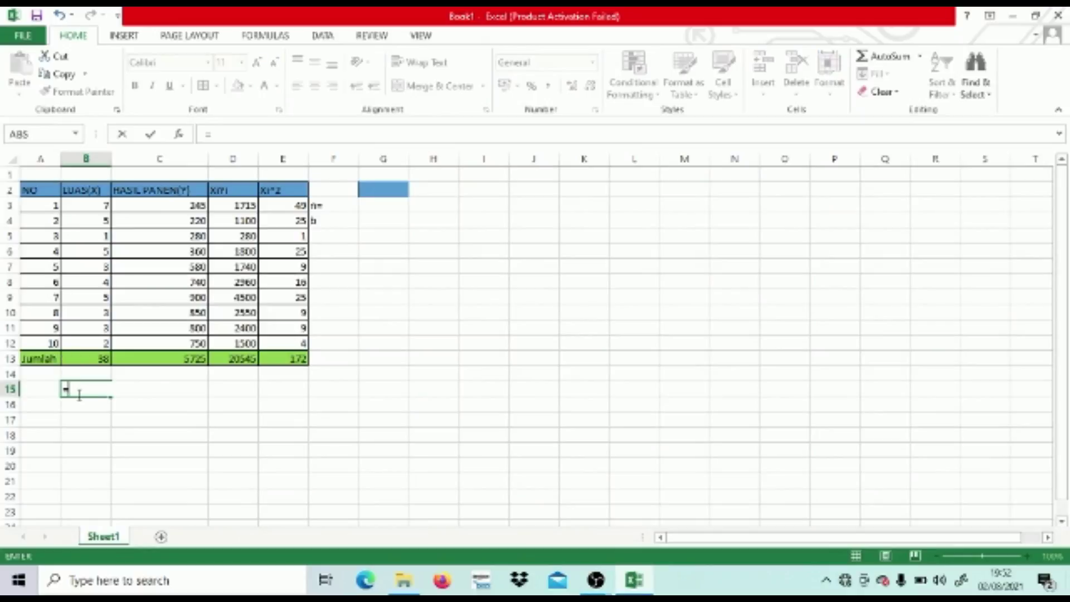
pyautogui.write('av')
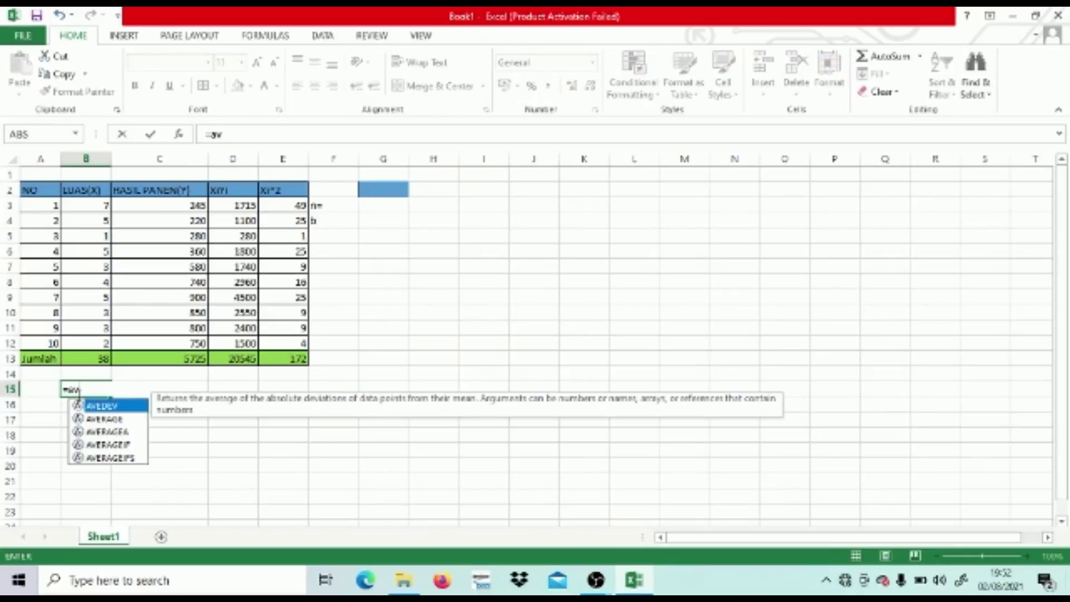
pyautogui.doubleClick(89, 418)
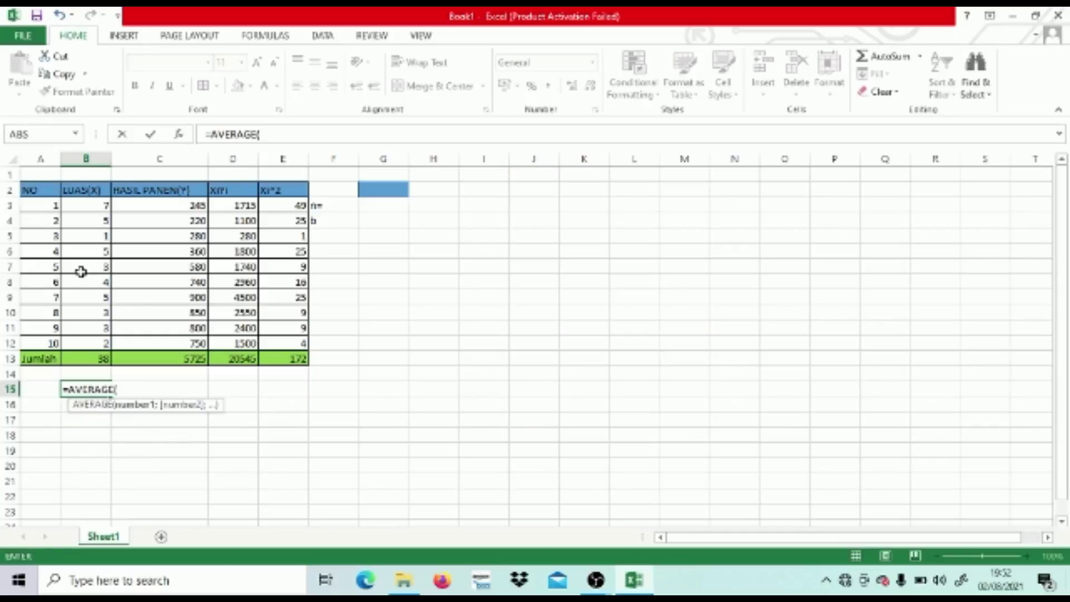
pyautogui.moveTo(88, 204); pyautogui.dragTo(103, 341)
pyautogui.write(')')
pyautogui.press('Return')
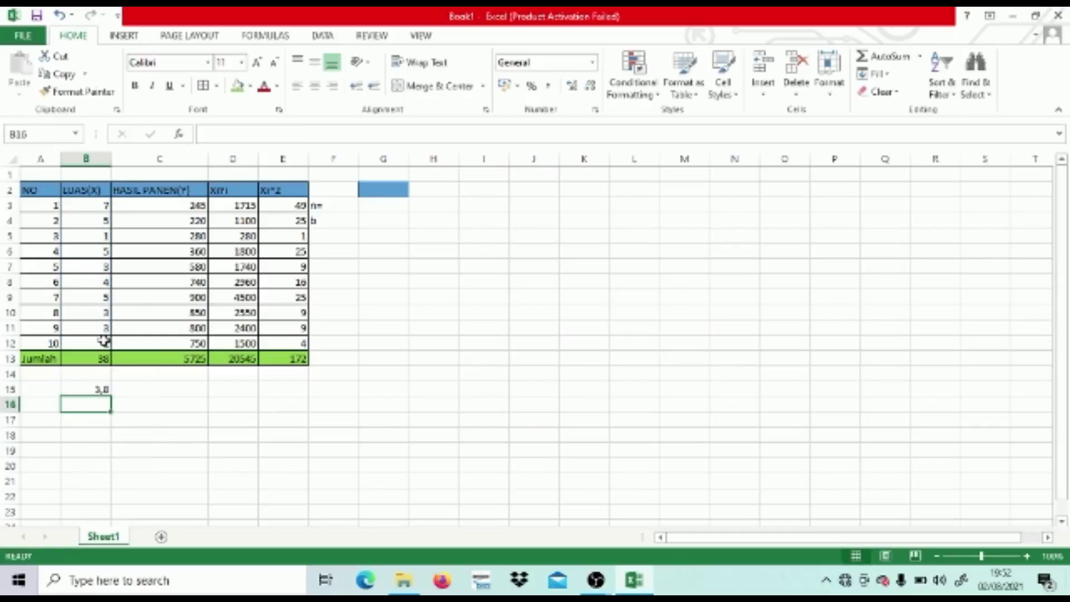
# Step: Calculate the average of the HASIL PANEN(Y) values C3:C12 in cell C15 with the AVERAGE function
pyautogui.click(161, 392)
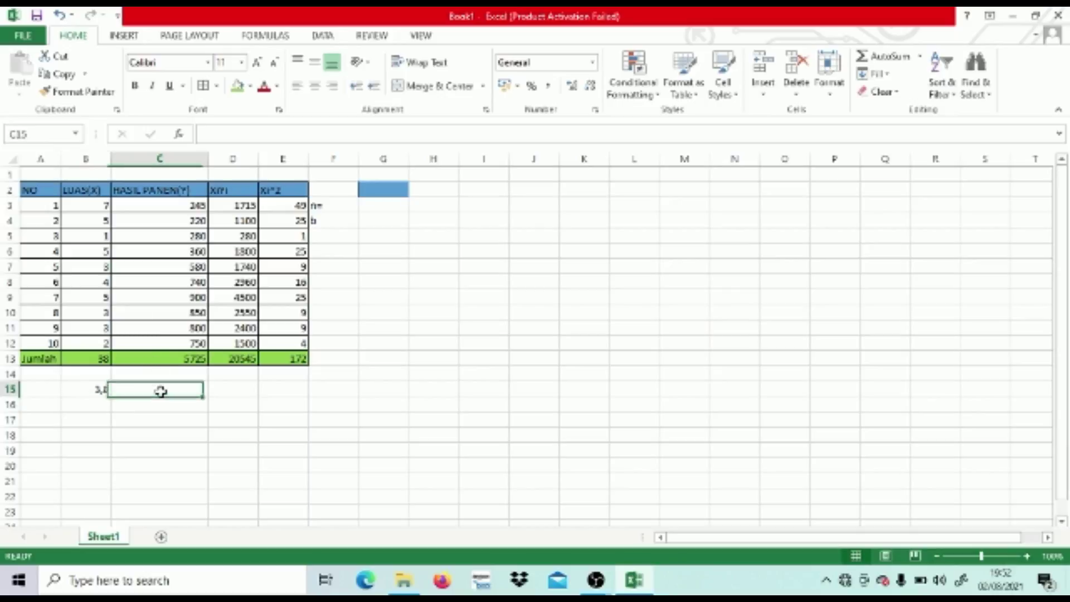
pyautogui.write('=')
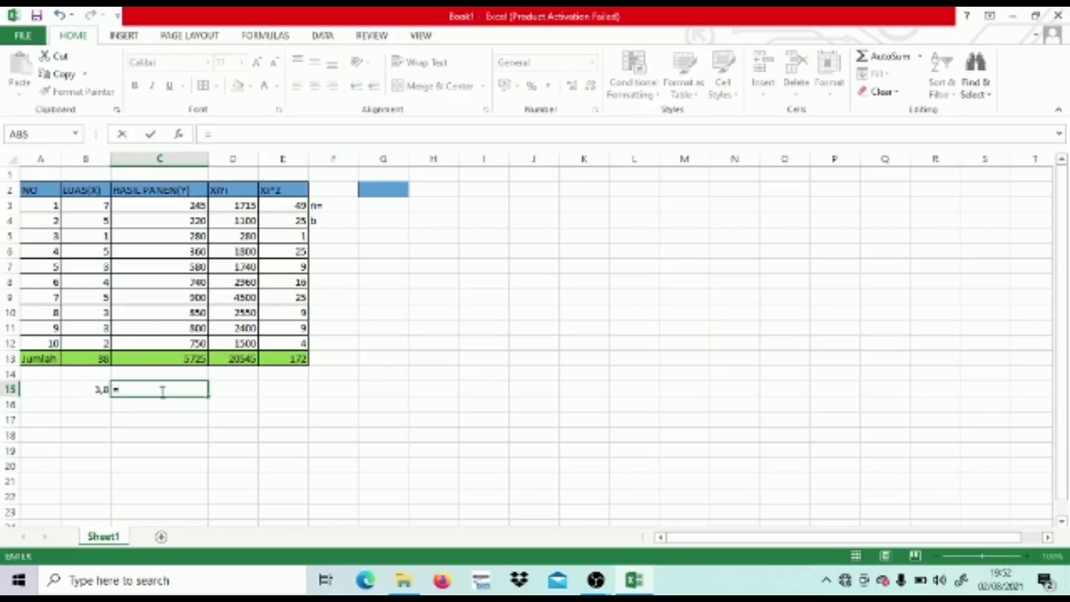
pyautogui.write('av')
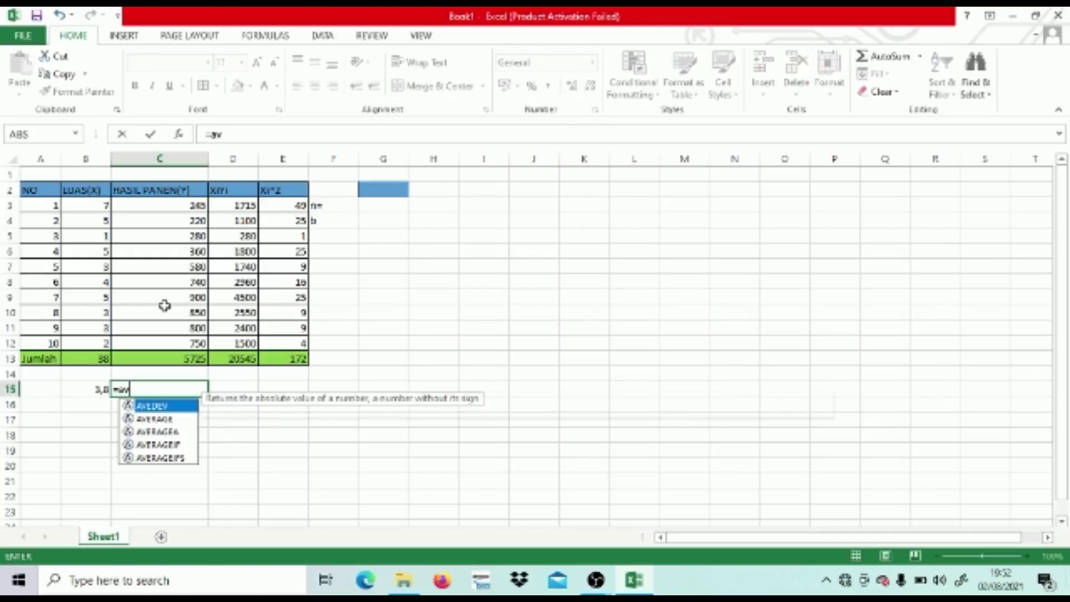
pyautogui.doubleClick(170, 420)
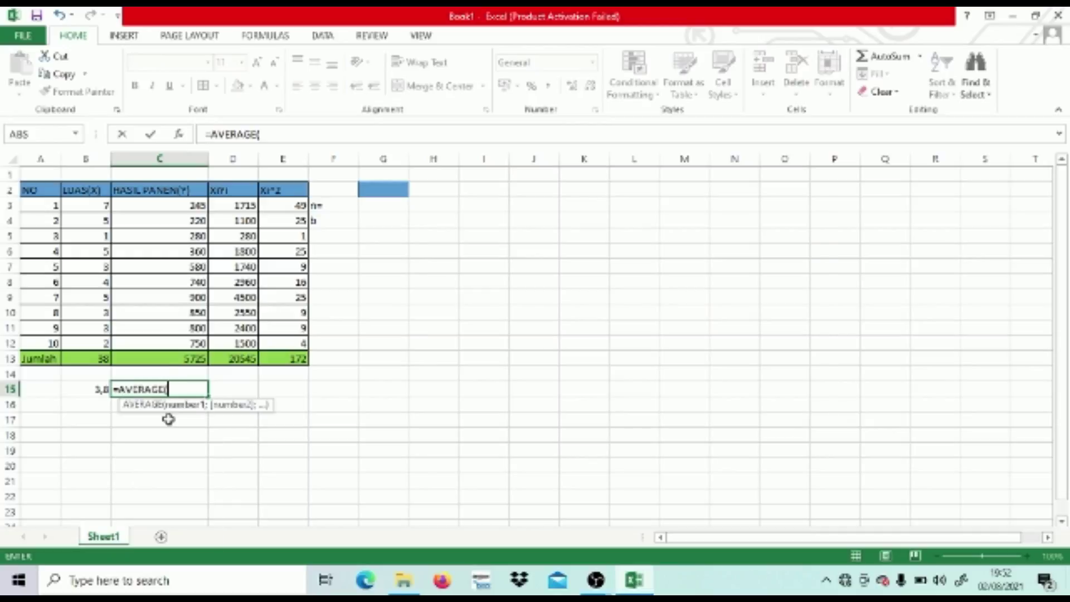
pyautogui.click(175, 204)
pyautogui.moveTo(175, 204); pyautogui.dragTo(181, 340)
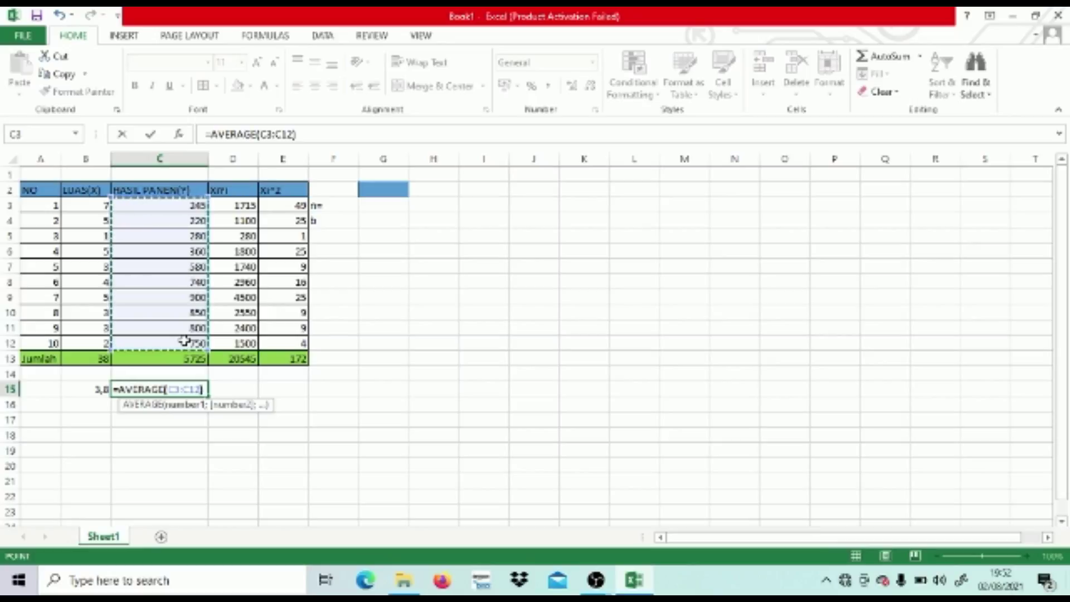
pyautogui.press('Return')
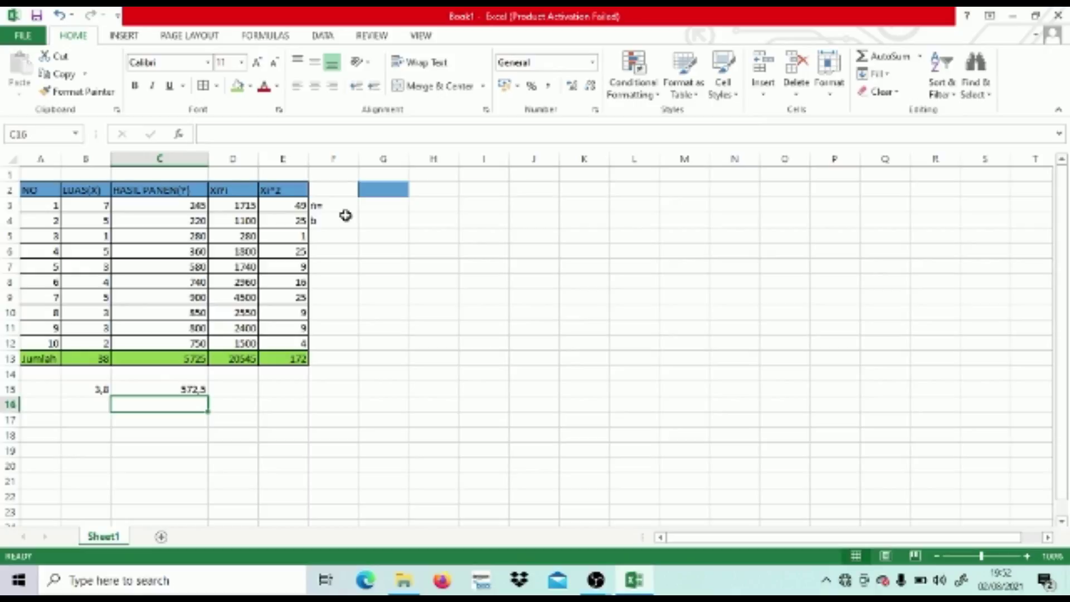
# Step: Label the blue cell G2 as "Y'=a+bx" and enter 10 as the n value in G3
pyautogui.click(378, 202)
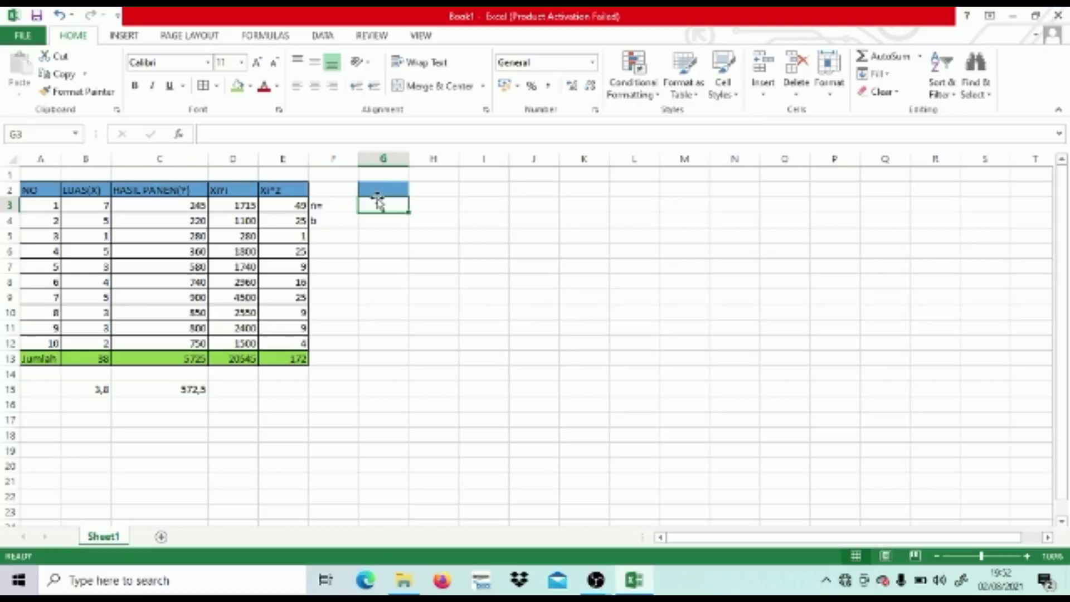
pyautogui.click(377, 188)
pyautogui.press('capslock')
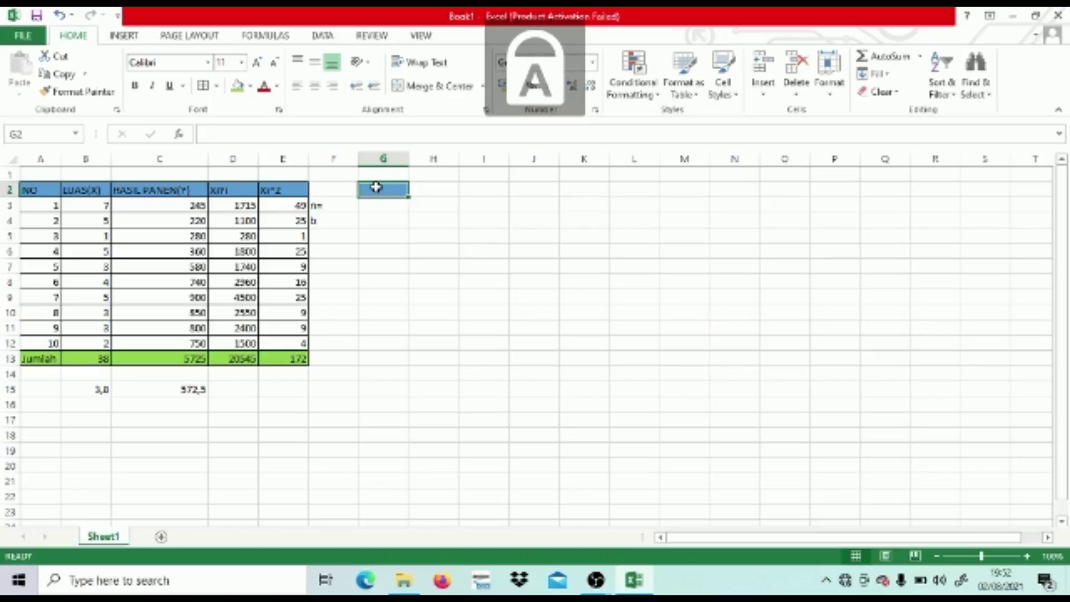
pyautogui.write('Y')
pyautogui.press('capslock')
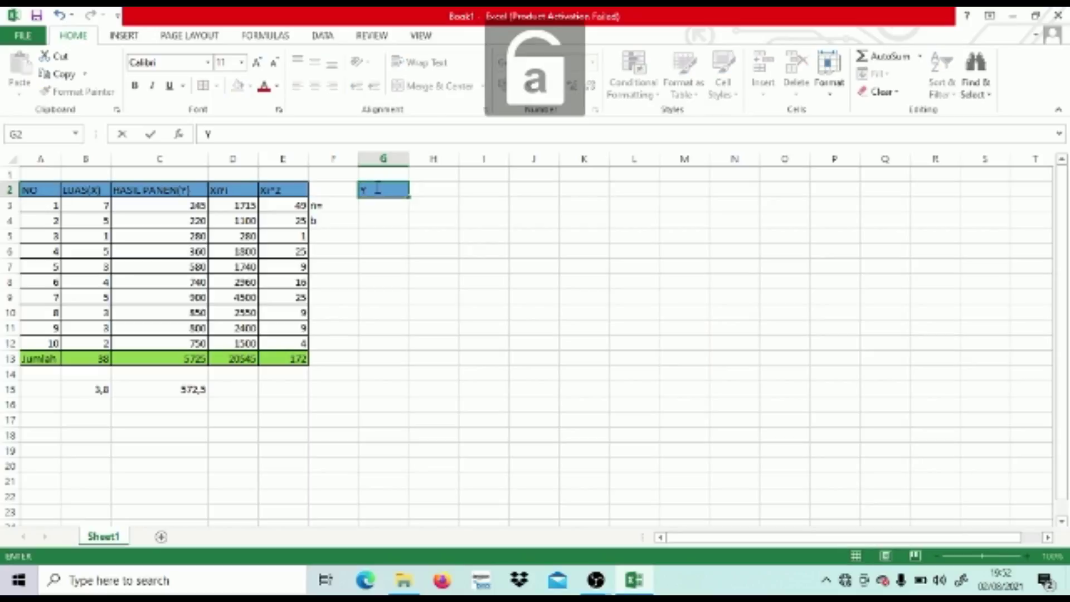
pyautogui.write("'")
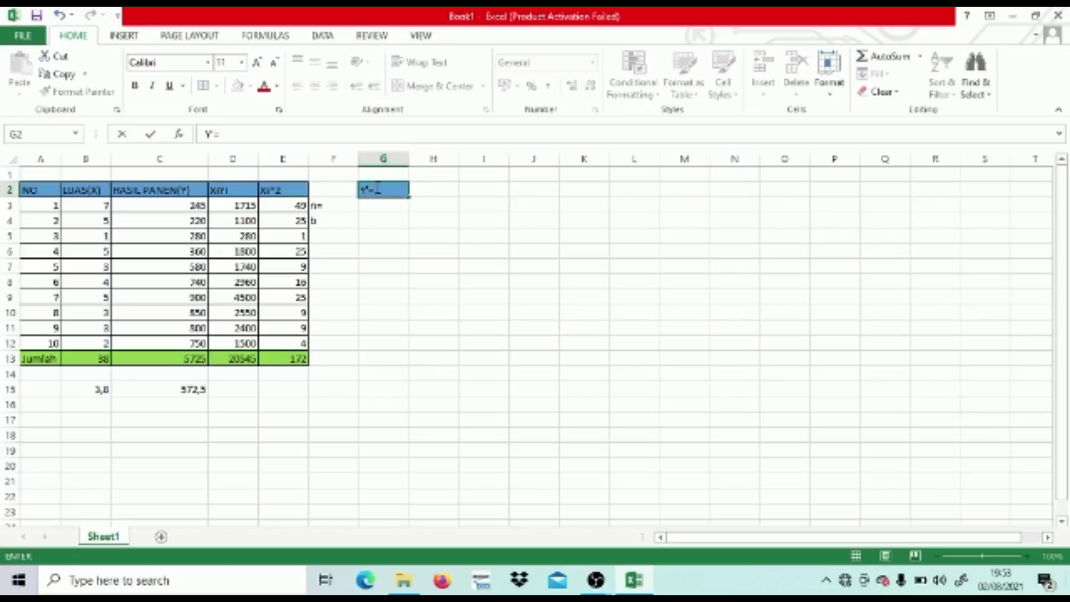
pyautogui.write('=a+bx')
pyautogui.click(375, 208)
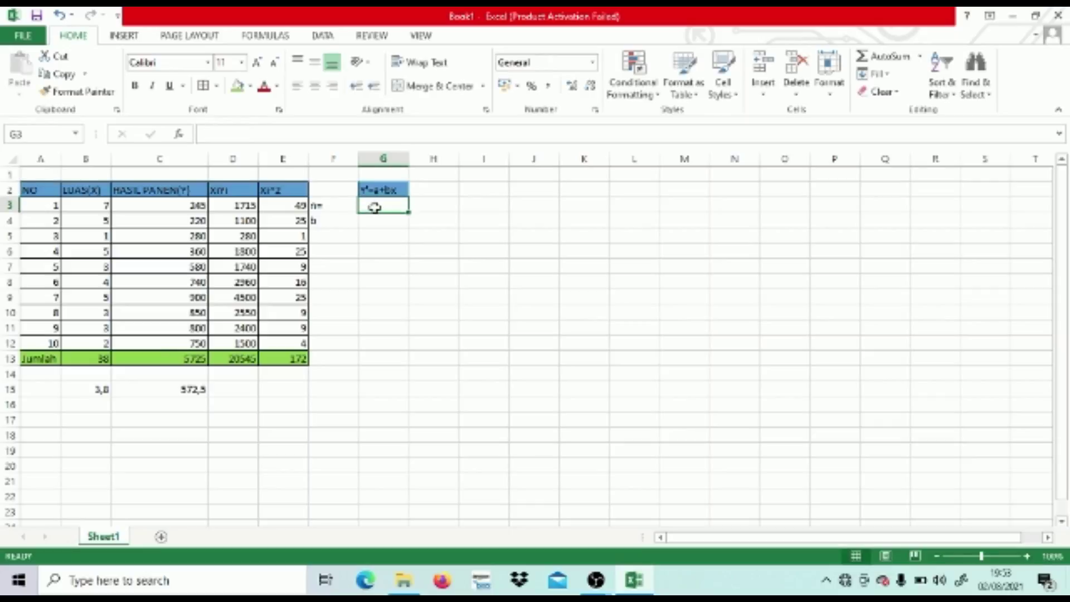
pyautogui.write('10')
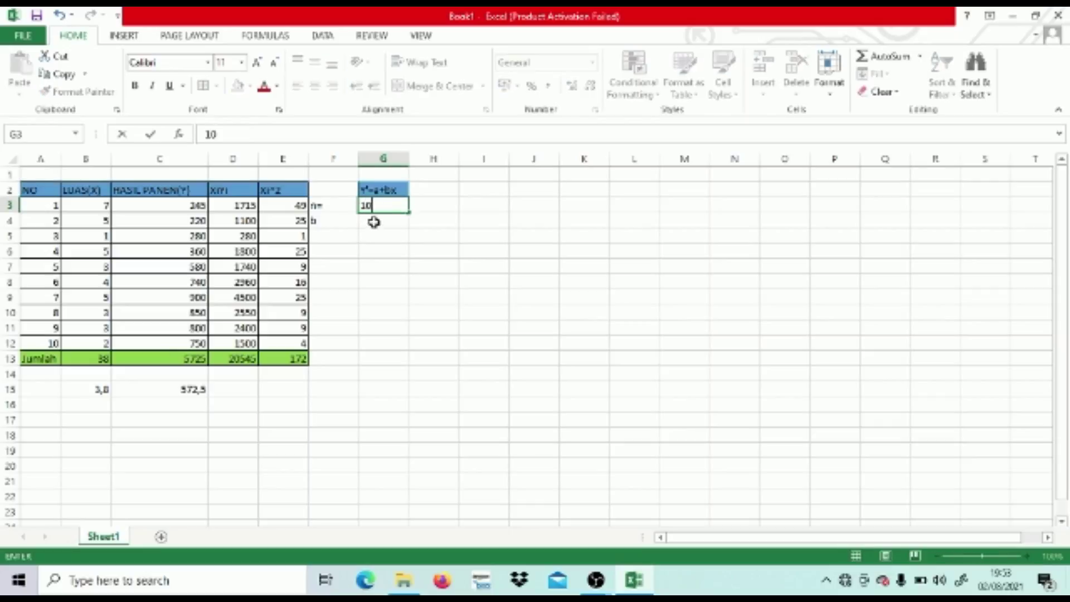
pyautogui.click(373, 222)
pyautogui.write('=')
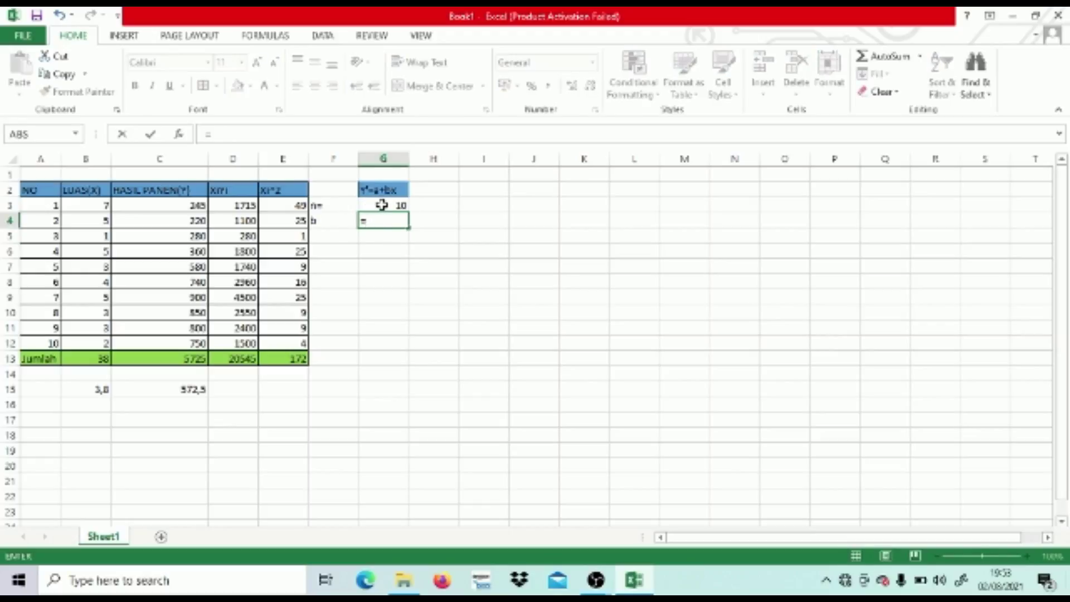
pyautogui.click(382, 205)
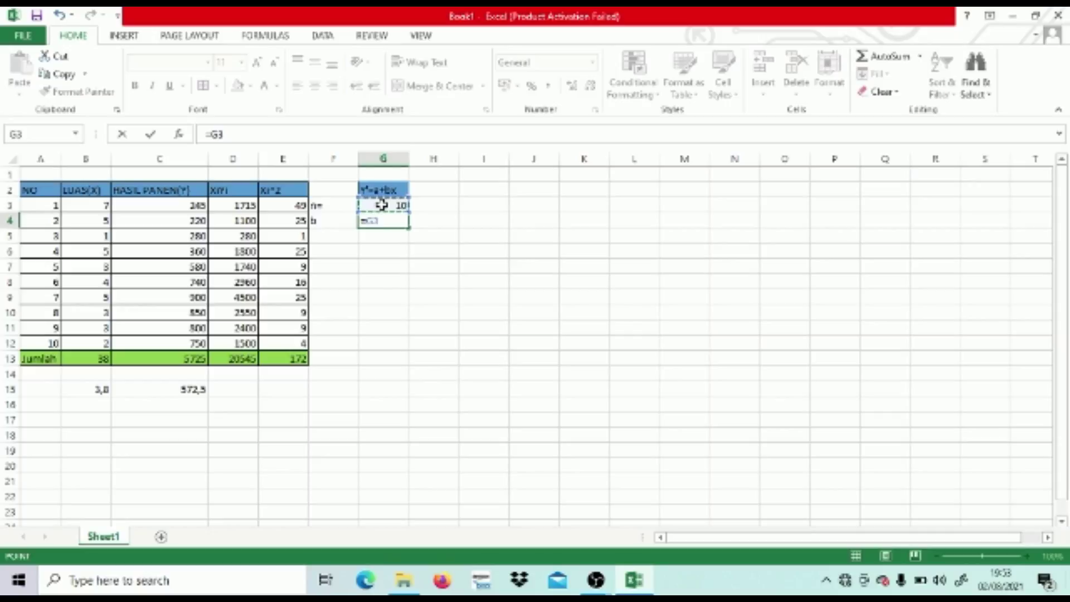
pyautogui.press('Escape')
# Step: Enter 10 as n in G3 and calculate the numerator of b in G4 with =G3*D13-(B13*C13)
pyautogui.click(382, 206)
pyautogui.write('10')
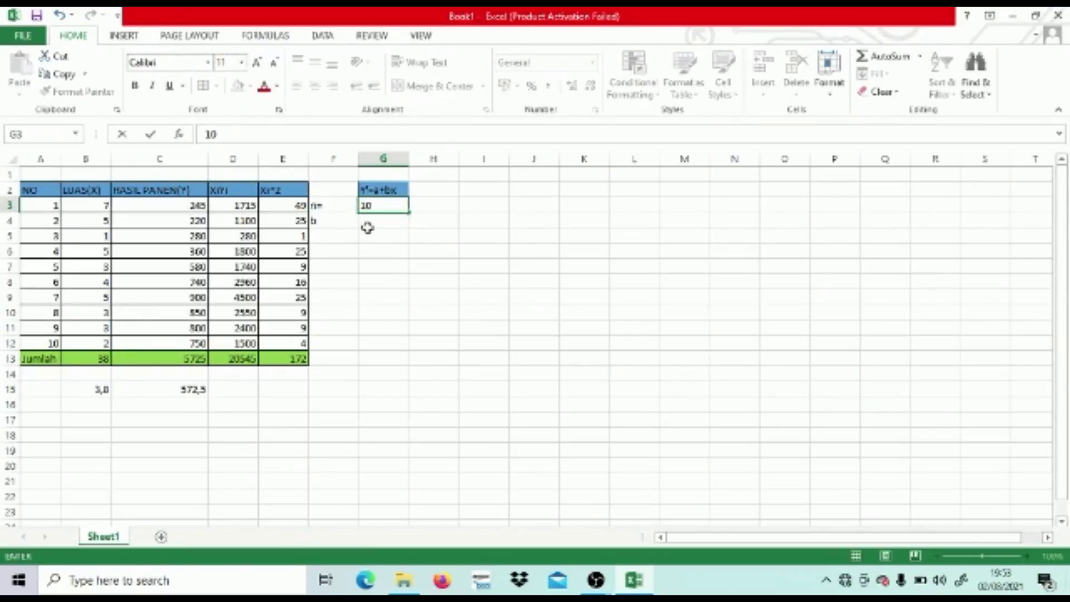
pyautogui.click(373, 222)
pyautogui.write('=')
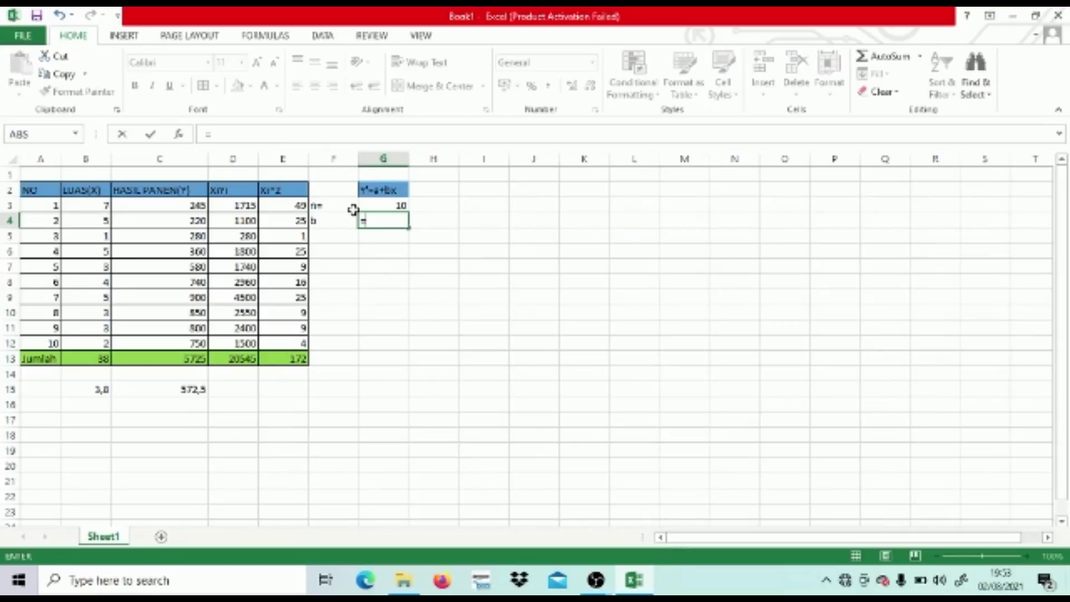
pyautogui.click(382, 205)
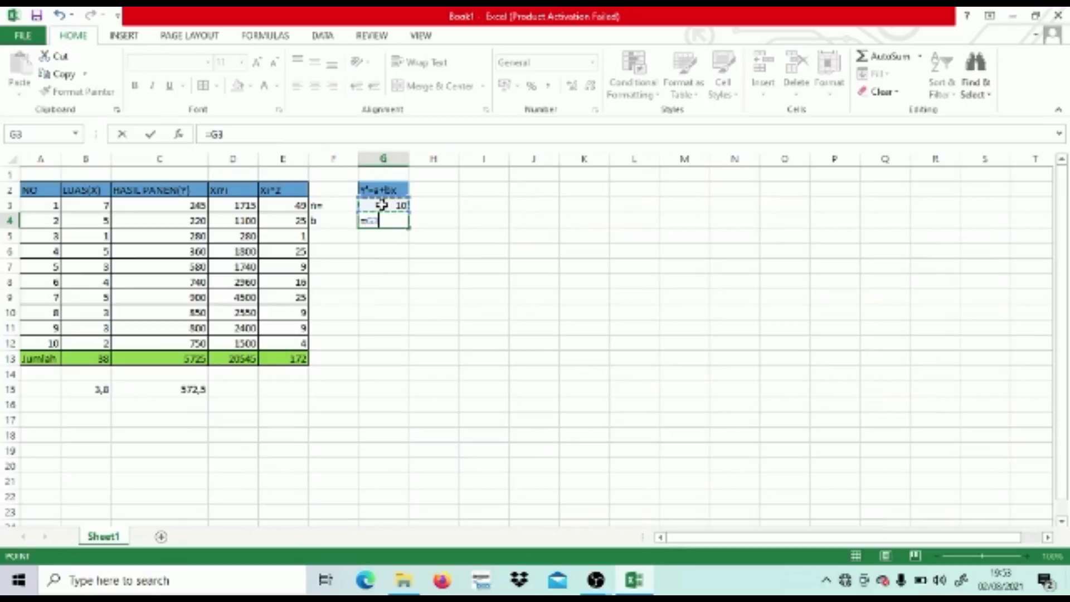
pyautogui.write('*')
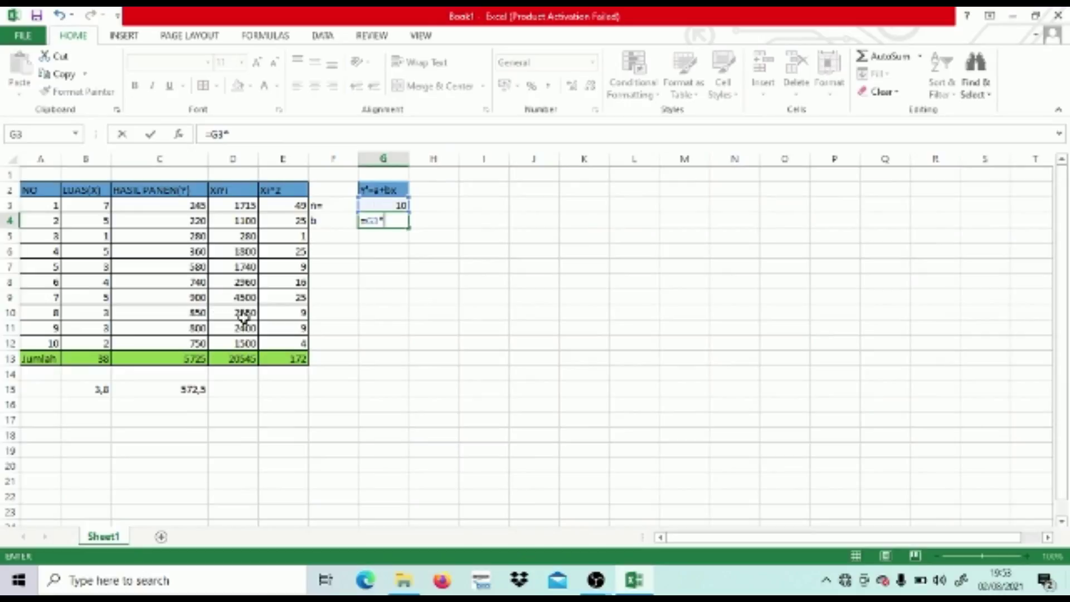
pyautogui.click(241, 359)
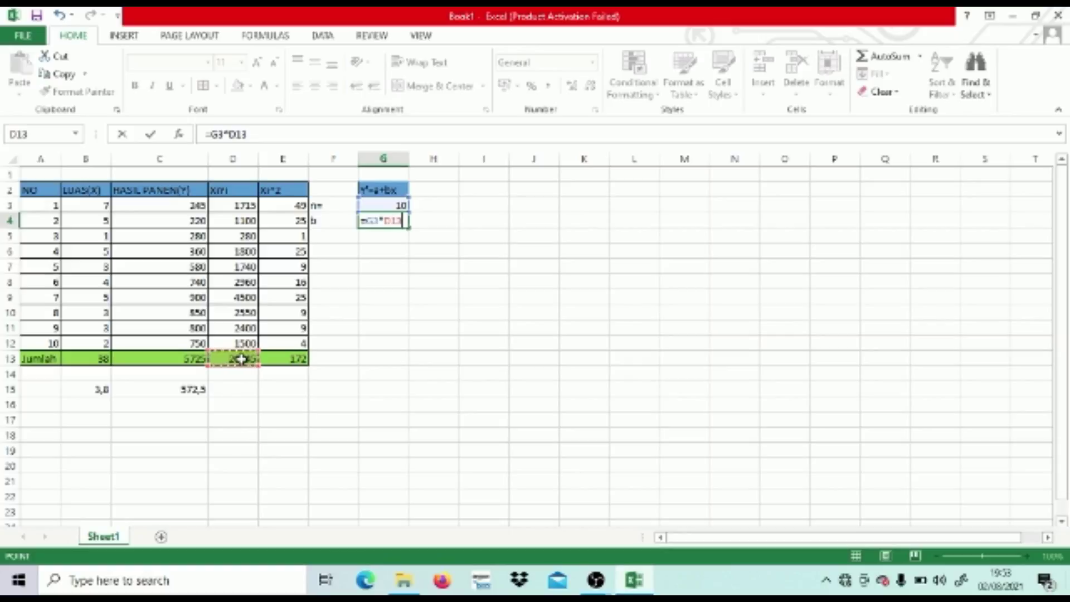
pyautogui.write('-(')
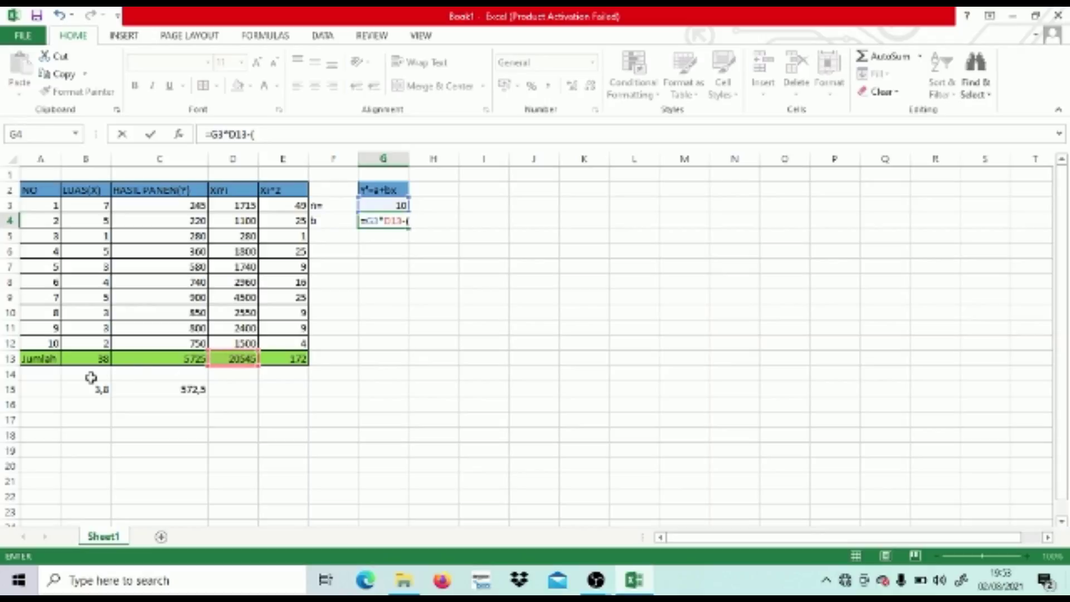
pyautogui.click(79, 361)
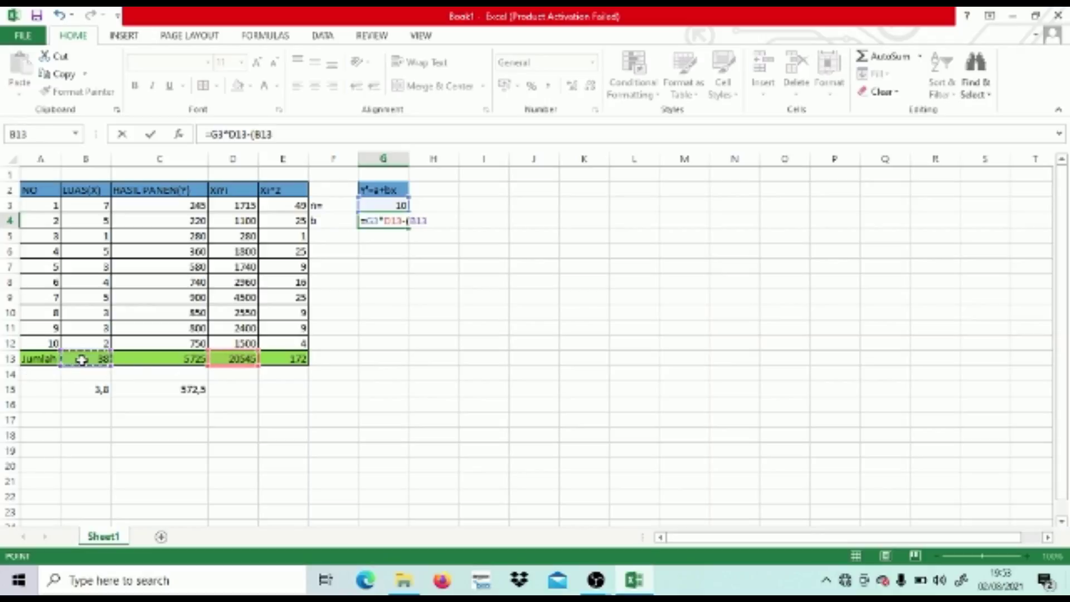
pyautogui.write('*')
pyautogui.click(143, 359)
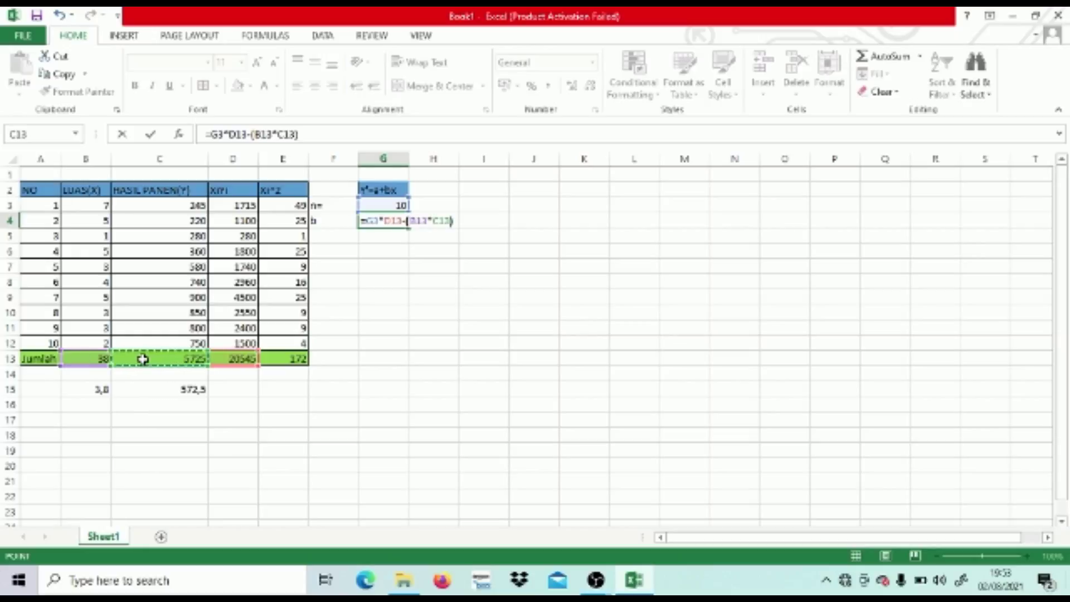
pyautogui.press('Return')
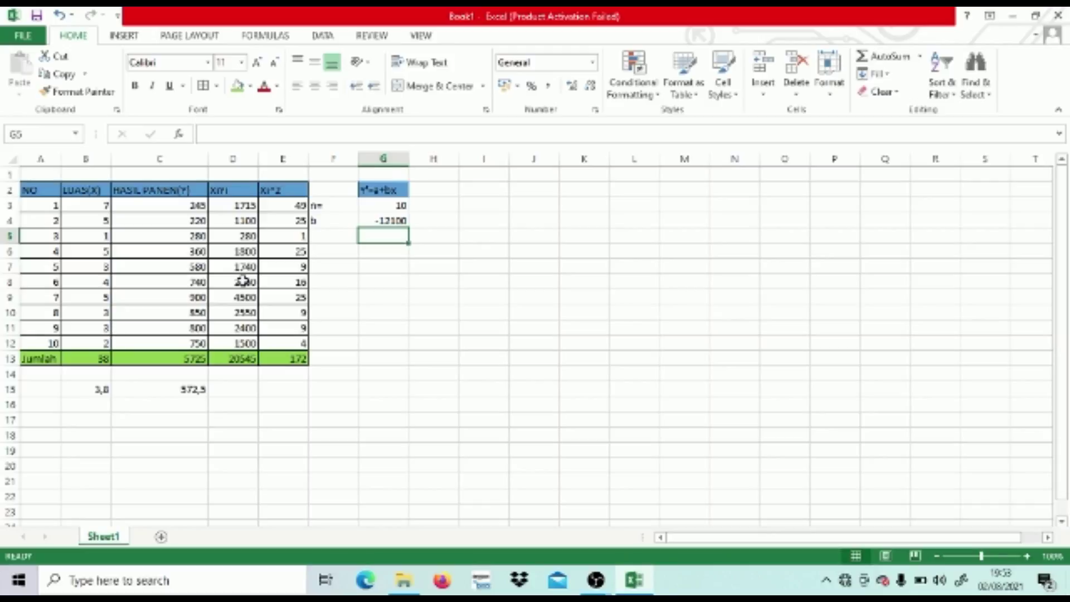
# Step: Calculate the denominator of b in G5 with the formula =G3*E13-(B13^2)
pyautogui.write('=')
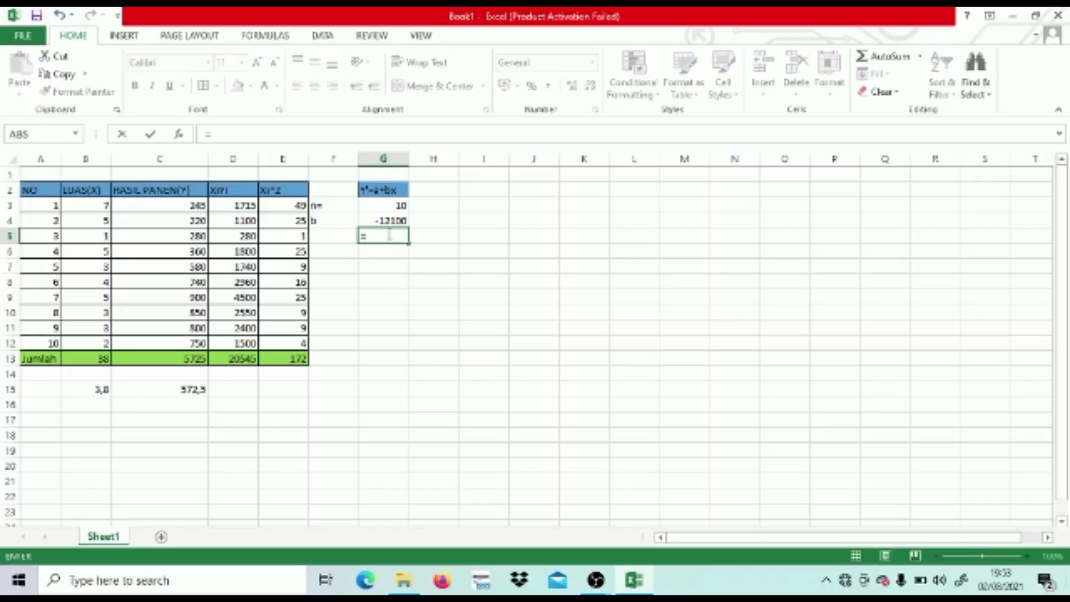
pyautogui.click(399, 200)
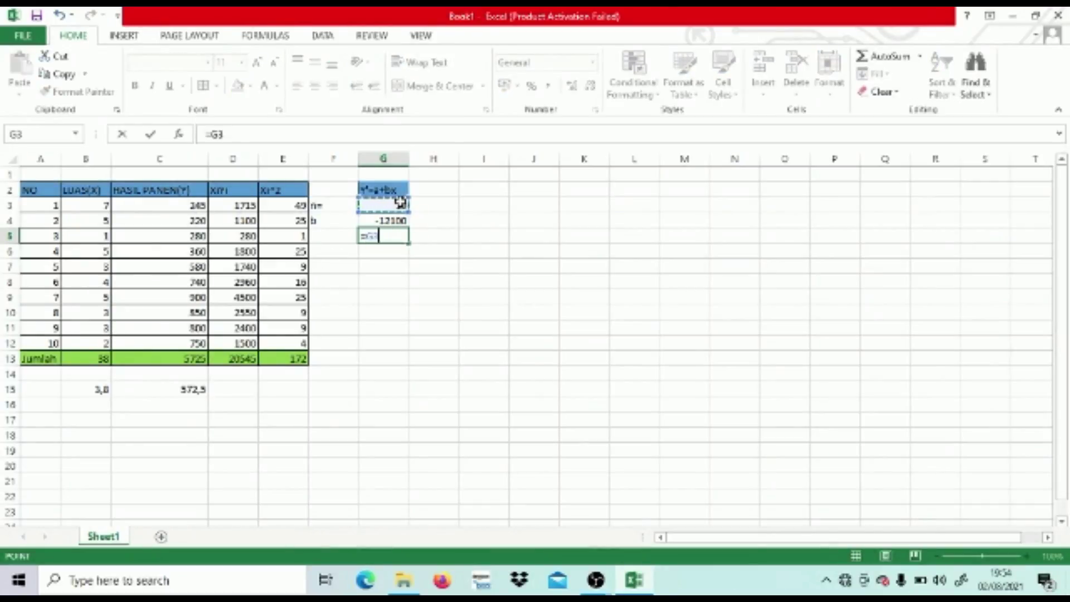
pyautogui.write('*')
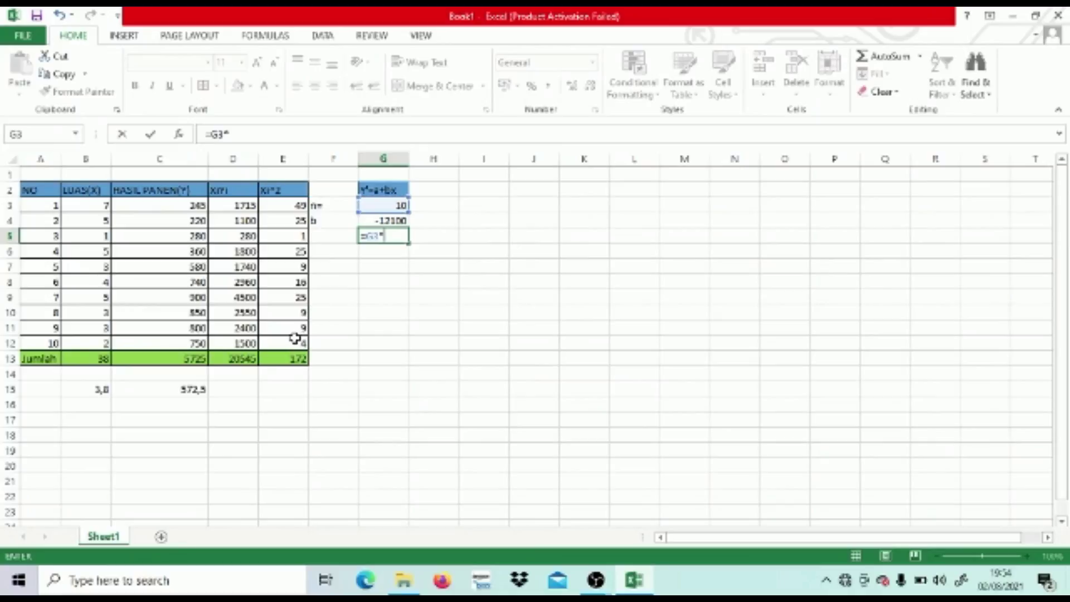
pyautogui.click(279, 363)
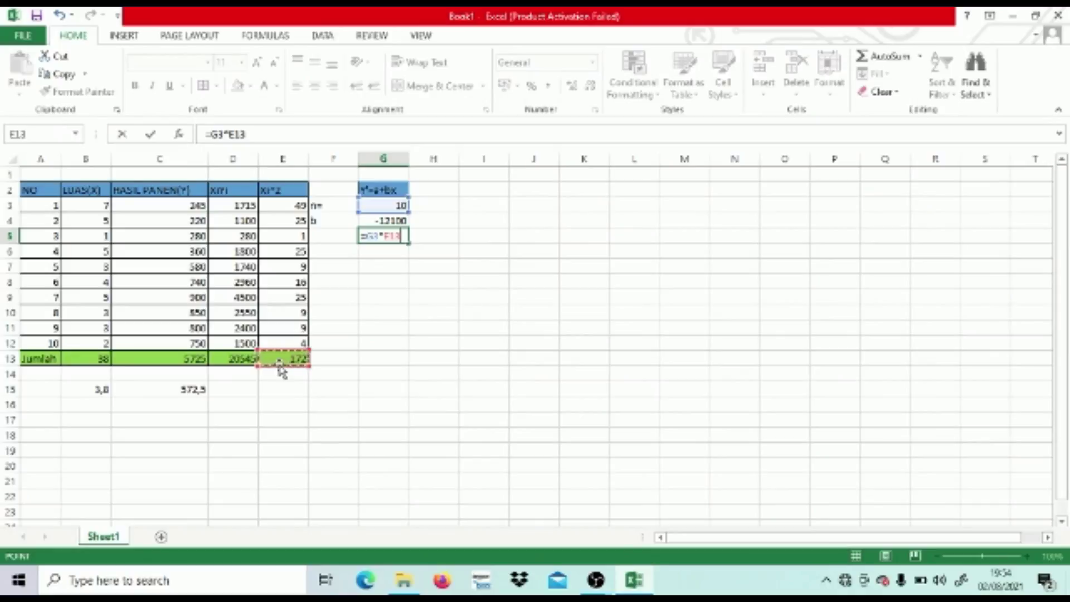
pyautogui.write('-(')
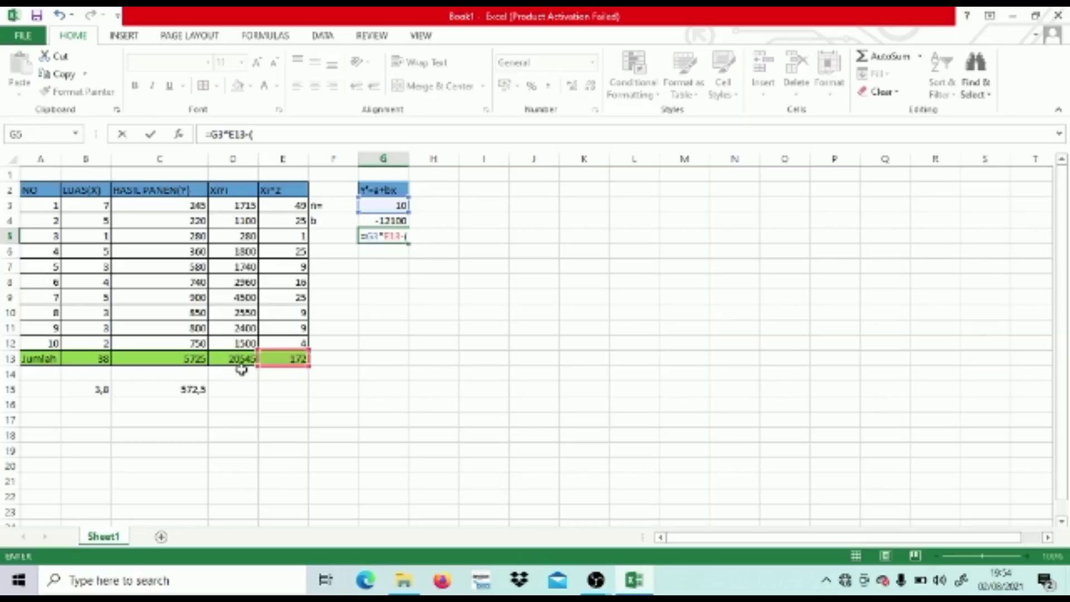
pyautogui.click(86, 358)
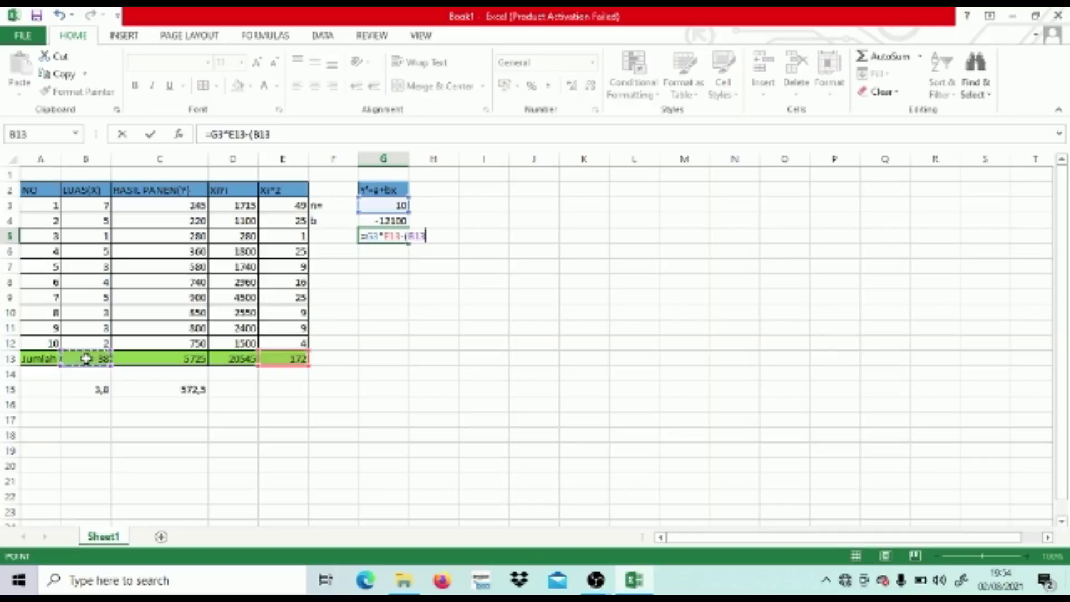
pyautogui.write('^2)')
pyautogui.press('Return')
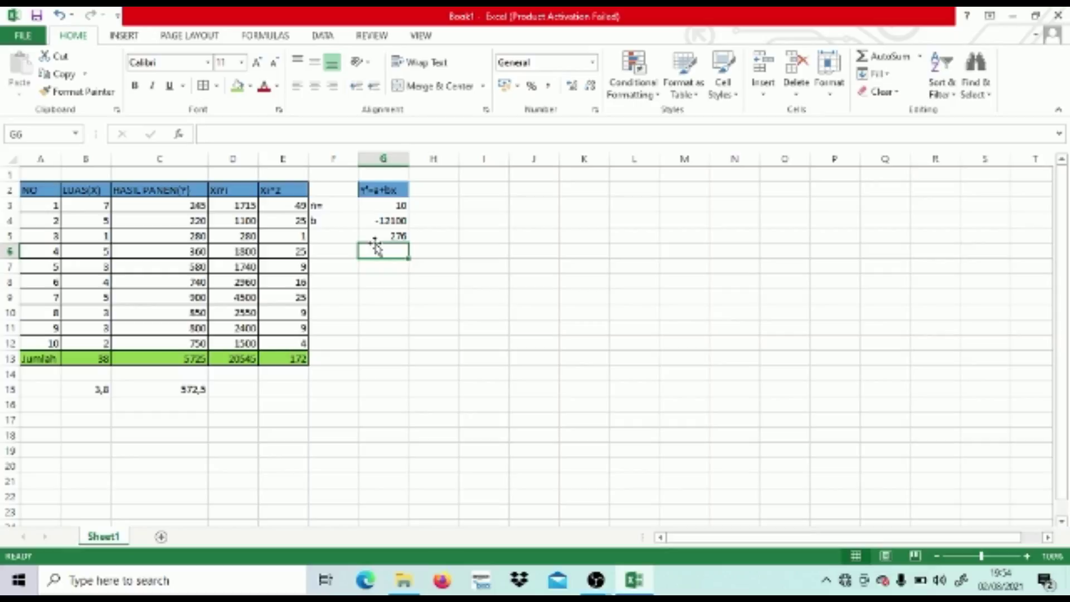
# Step: Calculate the regression coefficient b in G6 by dividing G4 by G5
pyautogui.write('=')
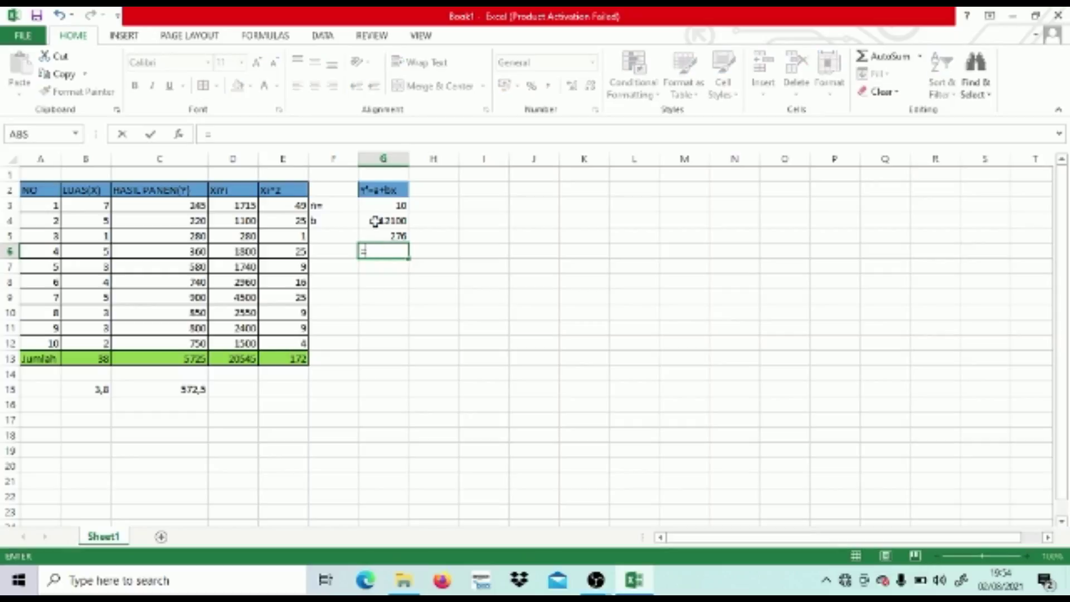
pyautogui.click(375, 221)
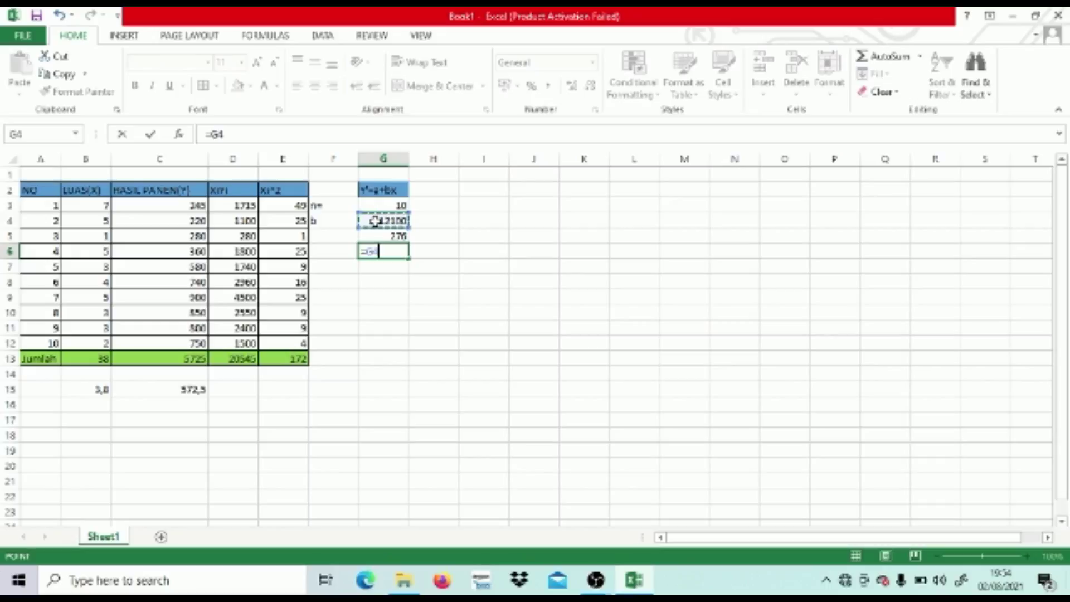
pyautogui.write('/')
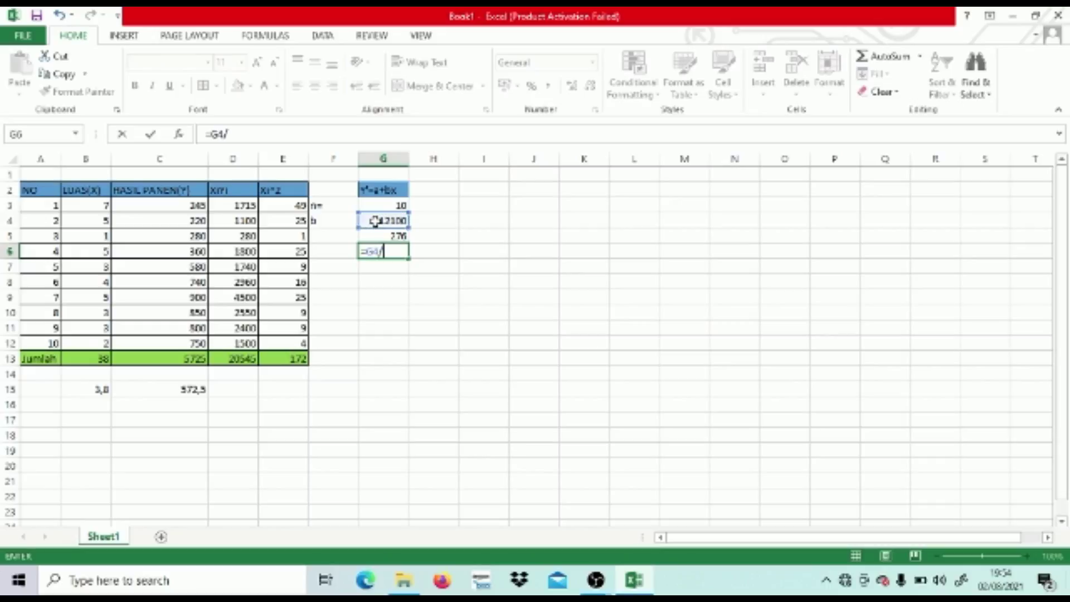
pyautogui.click(406, 237)
pyautogui.press('Return')
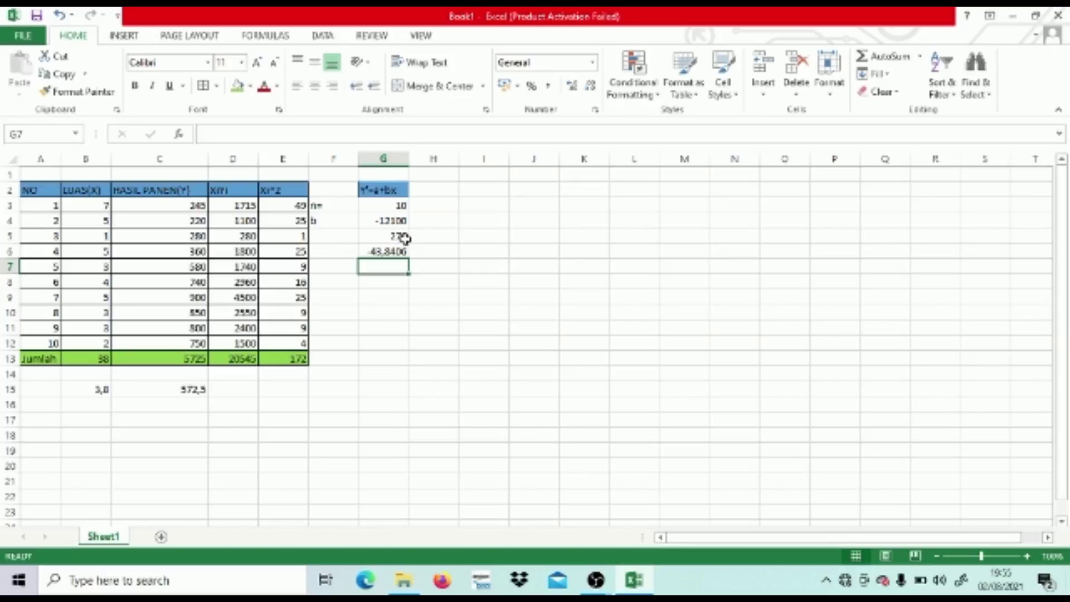
# Step: Label F7 as "a" and calculate the regression constant in G7 with =C15-(G6*B15)
pyautogui.click(320, 267)
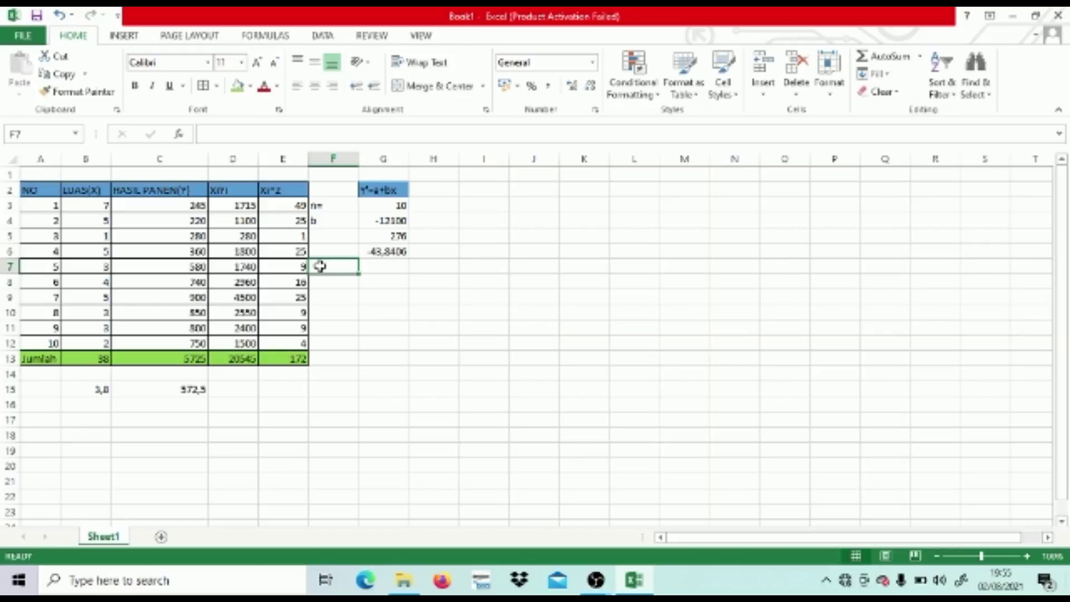
pyautogui.write('a')
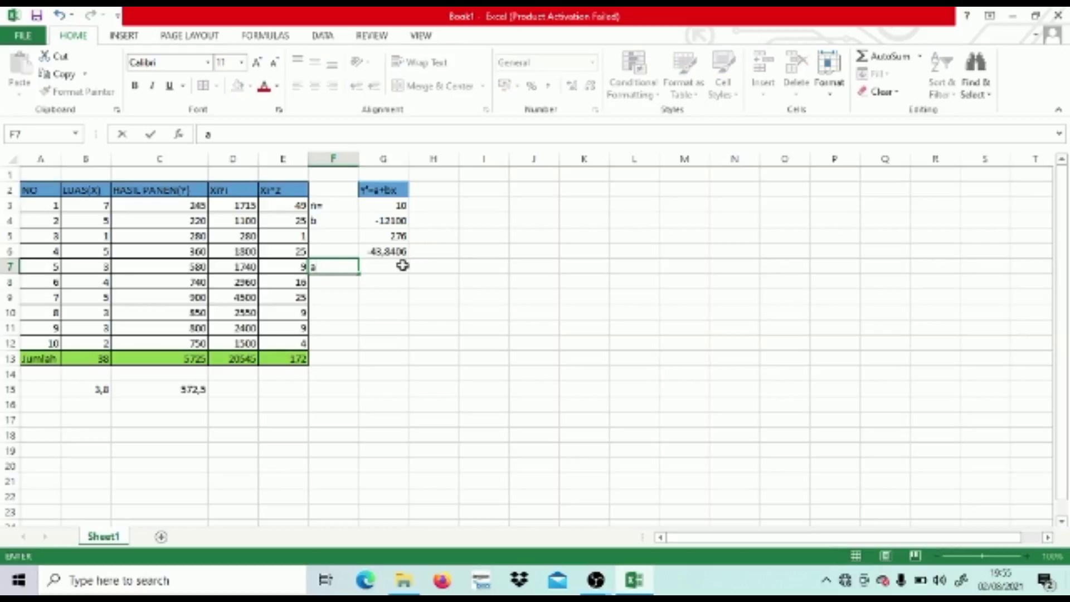
pyautogui.click(402, 265)
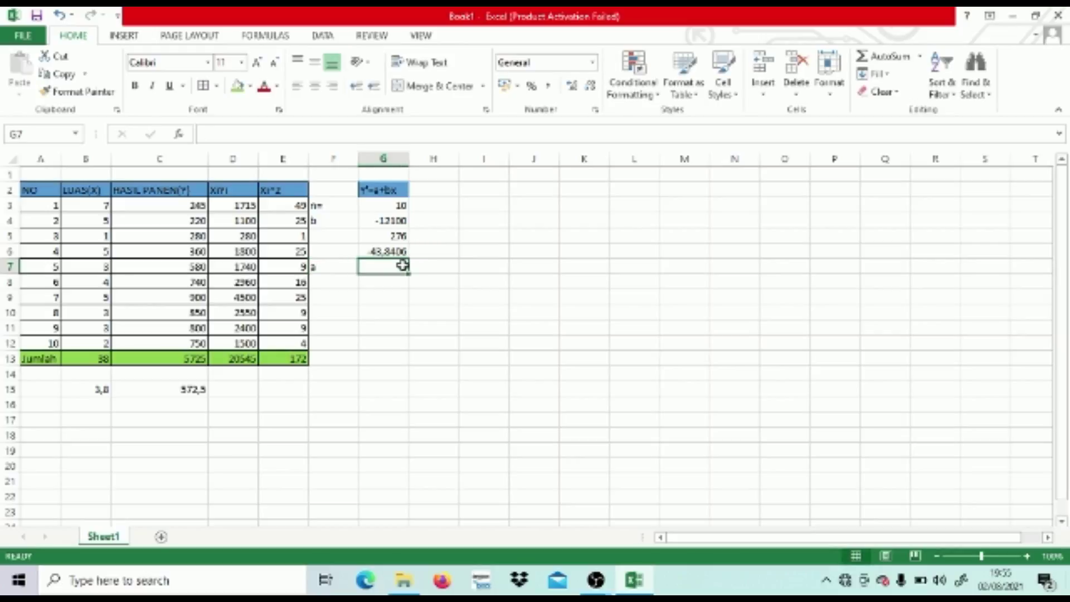
pyautogui.write('=')
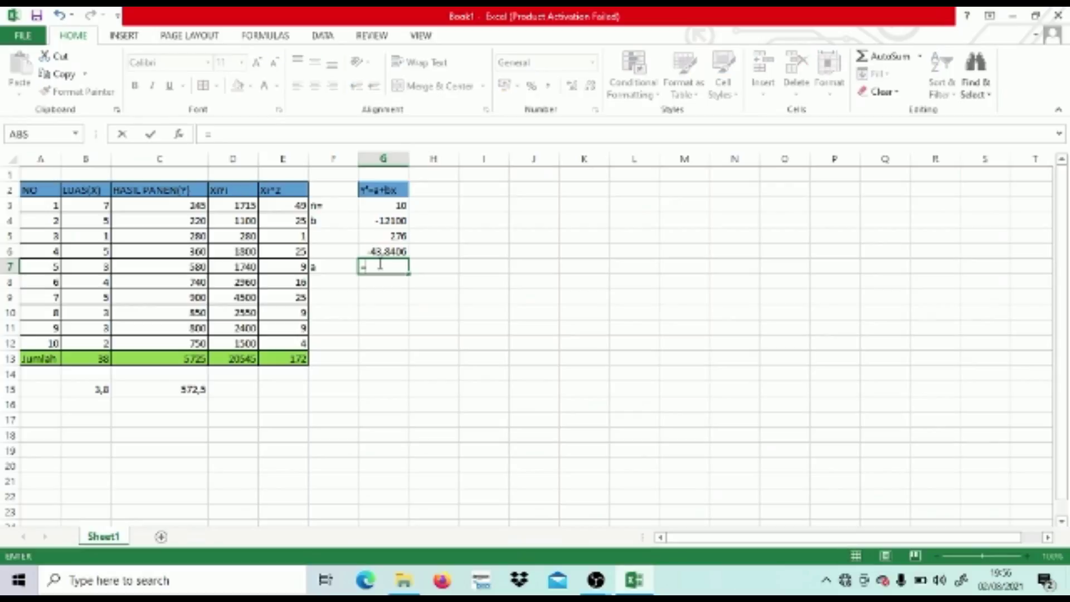
pyautogui.click(192, 389)
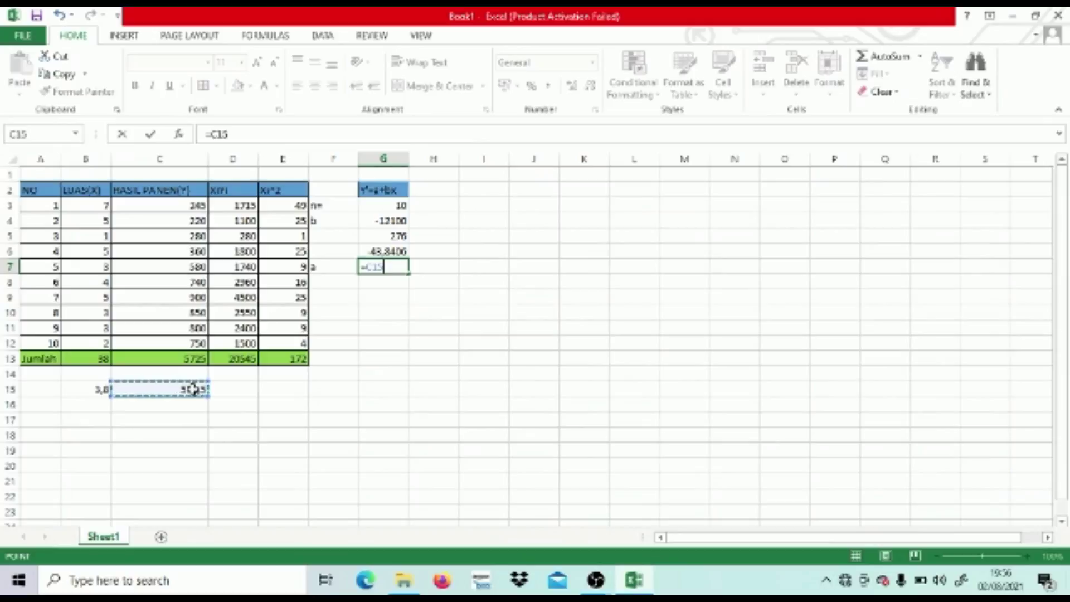
pyautogui.write('-')
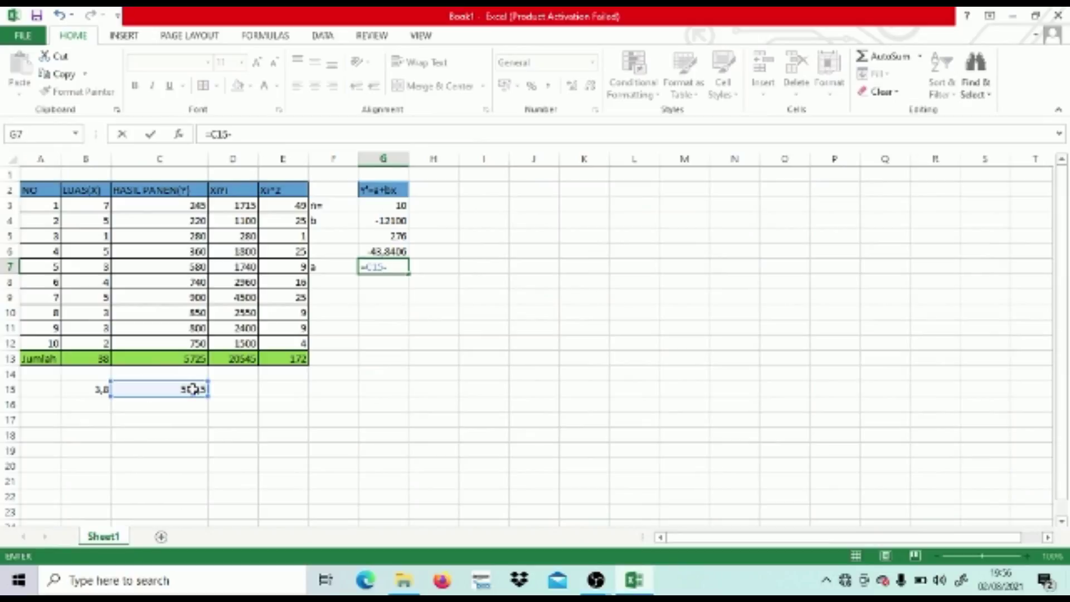
pyautogui.write('(')
pyautogui.click(372, 253)
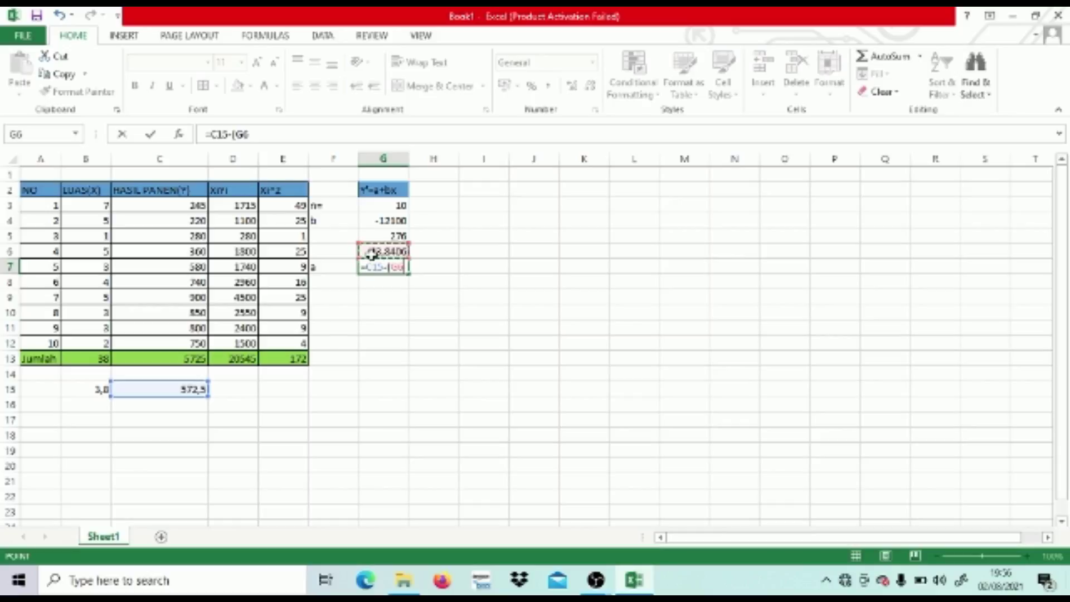
pyautogui.write('*')
pyautogui.click(101, 389)
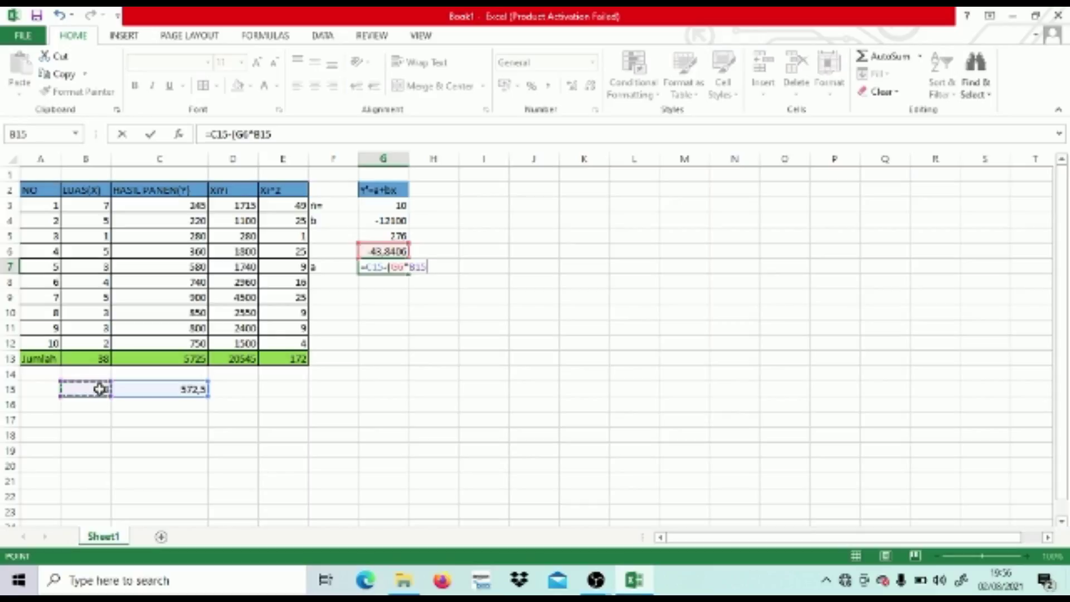
pyautogui.write(')')
pyautogui.press('Return')
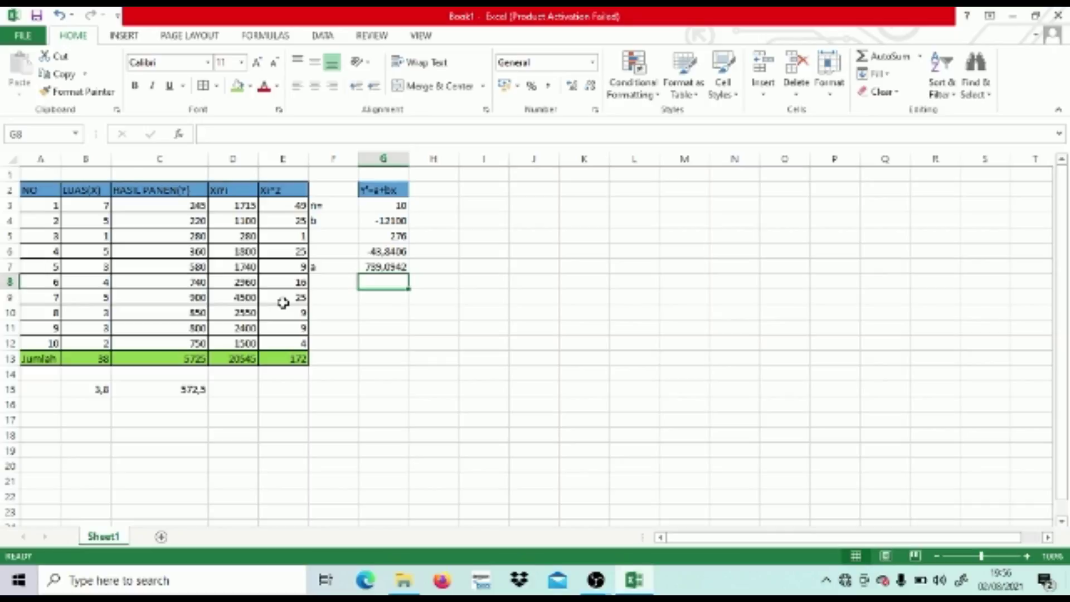
# Step: Begin the regression conclusion in A17 with "jadi hasil persaman regresinya adalah"
pyautogui.click(49, 421)
pyautogui.write('jadi ha')
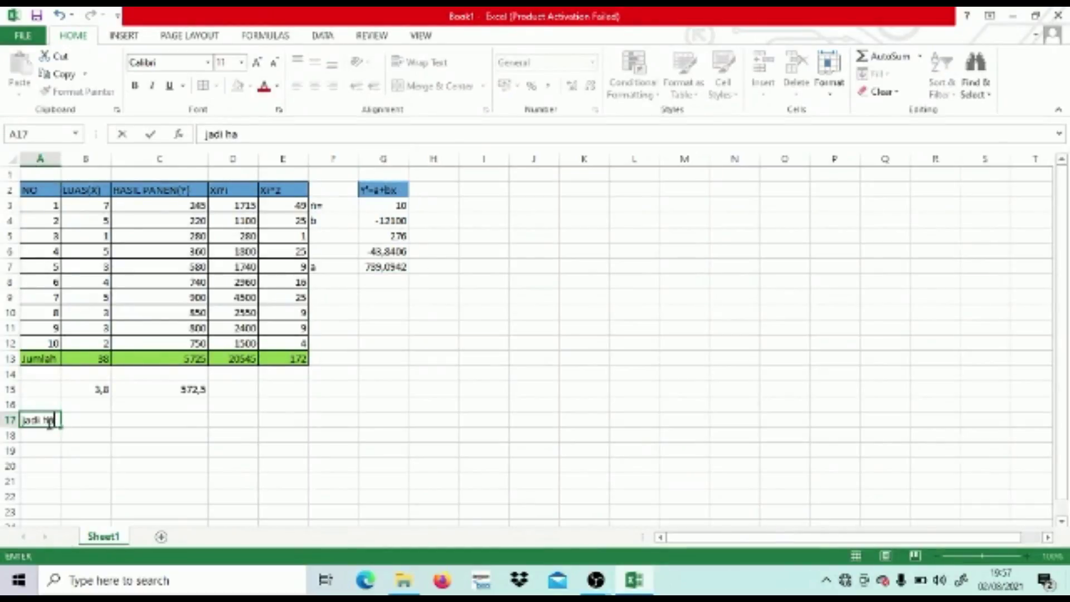
pyautogui.write('silpersama')
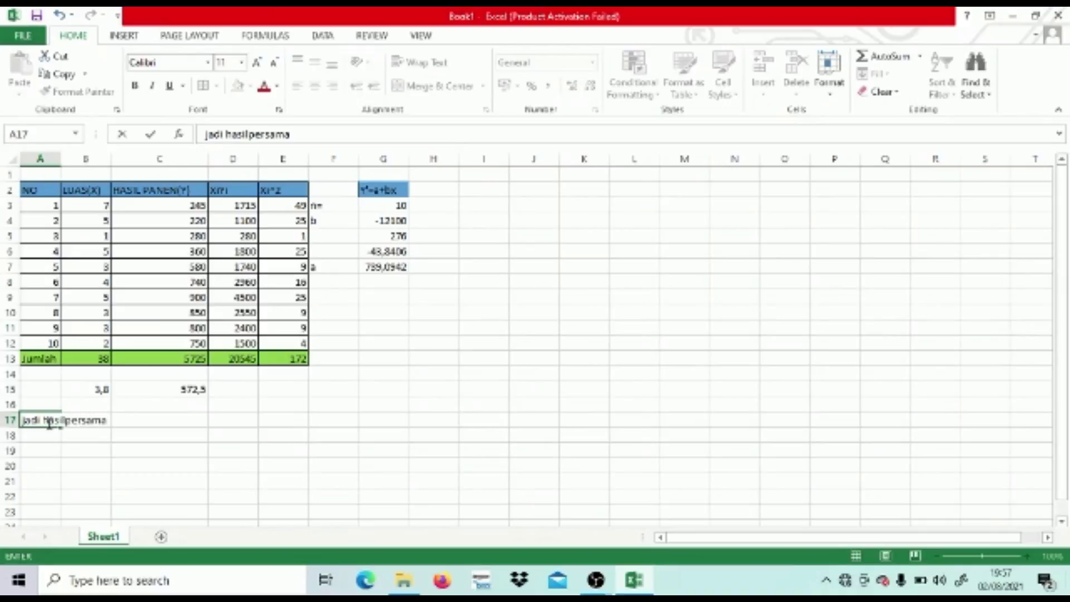
pyautogui.write('n')
pyautogui.click(65, 422)
pyautogui.write('persaman')
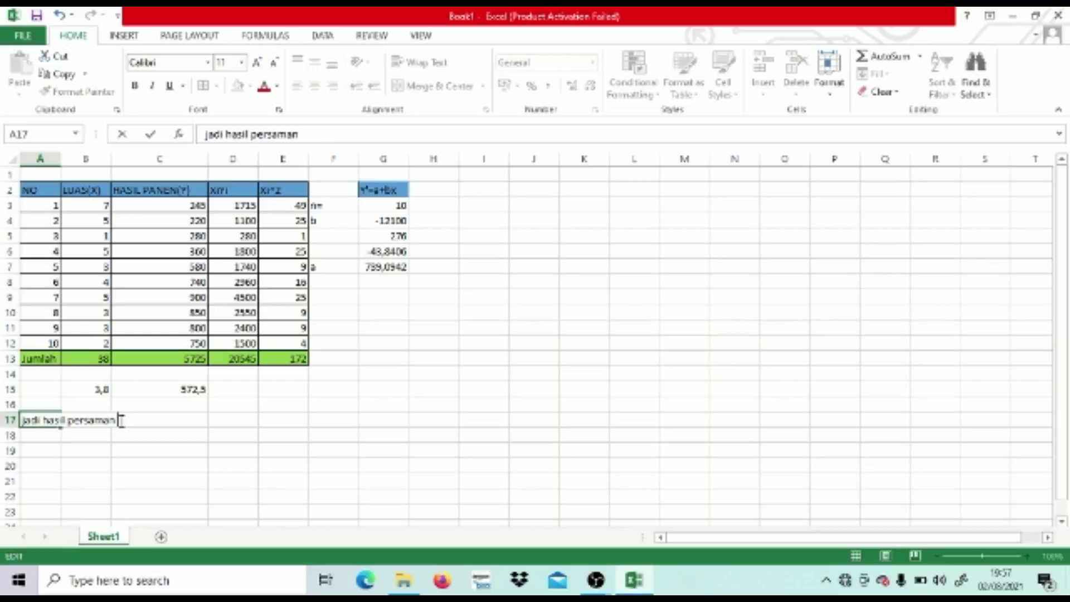
pyautogui.write(' regresi')
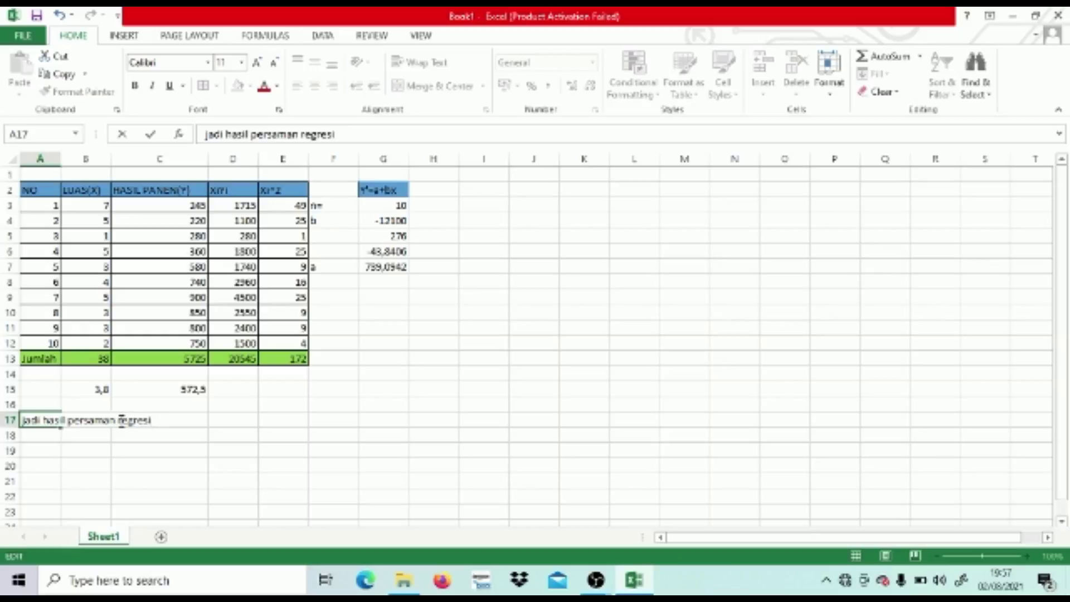
pyautogui.write('nya adalah')
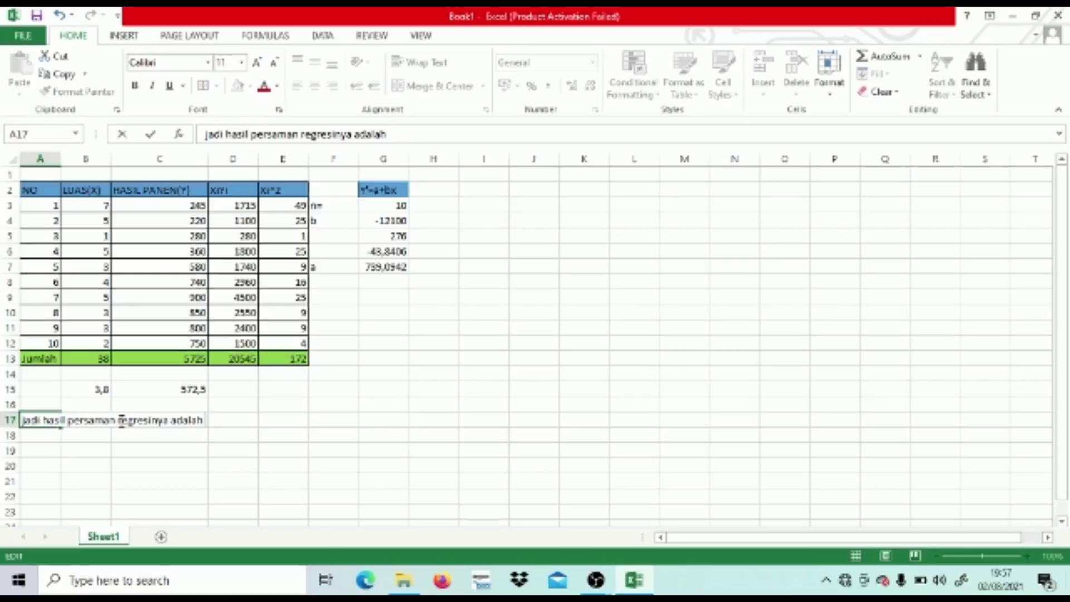
# Step: Complete the regression conclusion in A17 with the equation Y'=739,0942+(-43,8406)x
pyautogui.press('capslock')
pyautogui.write("Y'=")
pyautogui.press('capslock')
pyautogui.write('739,09')
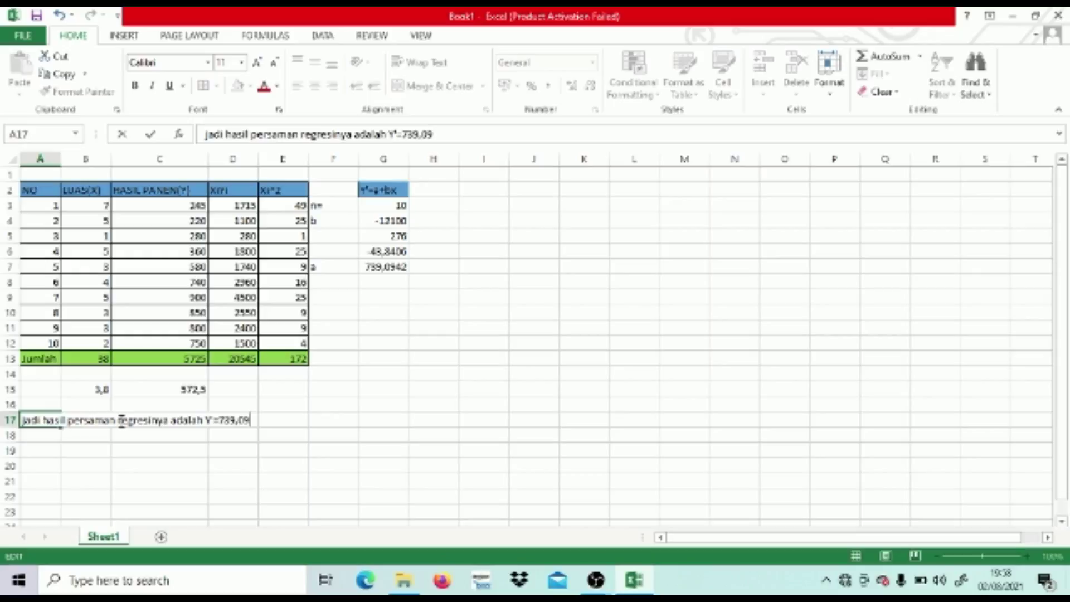
pyautogui.write('42+(-43')
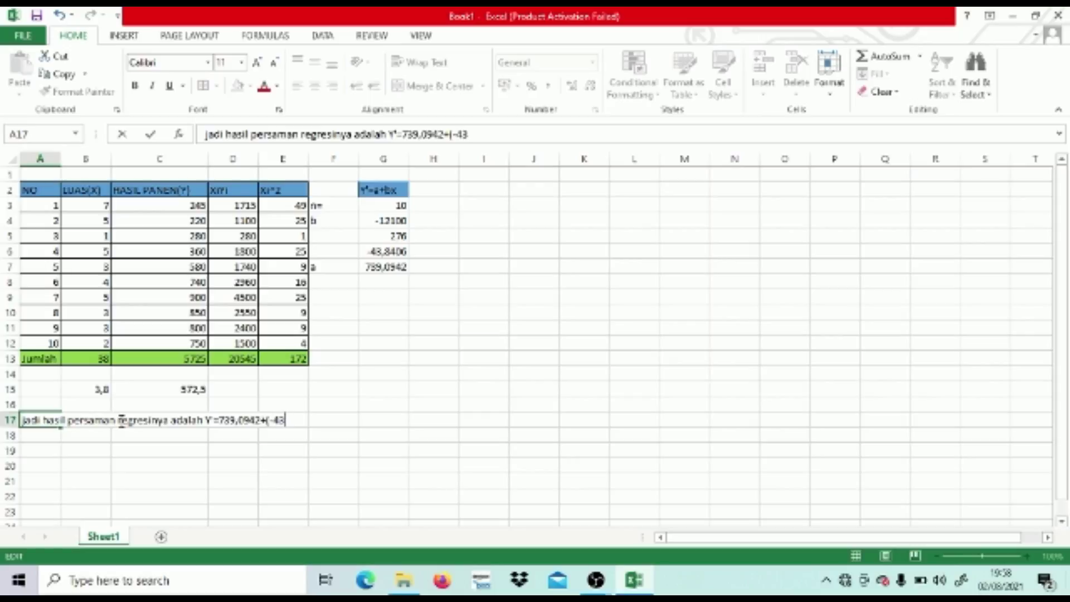
pyautogui.write(',8406)x')
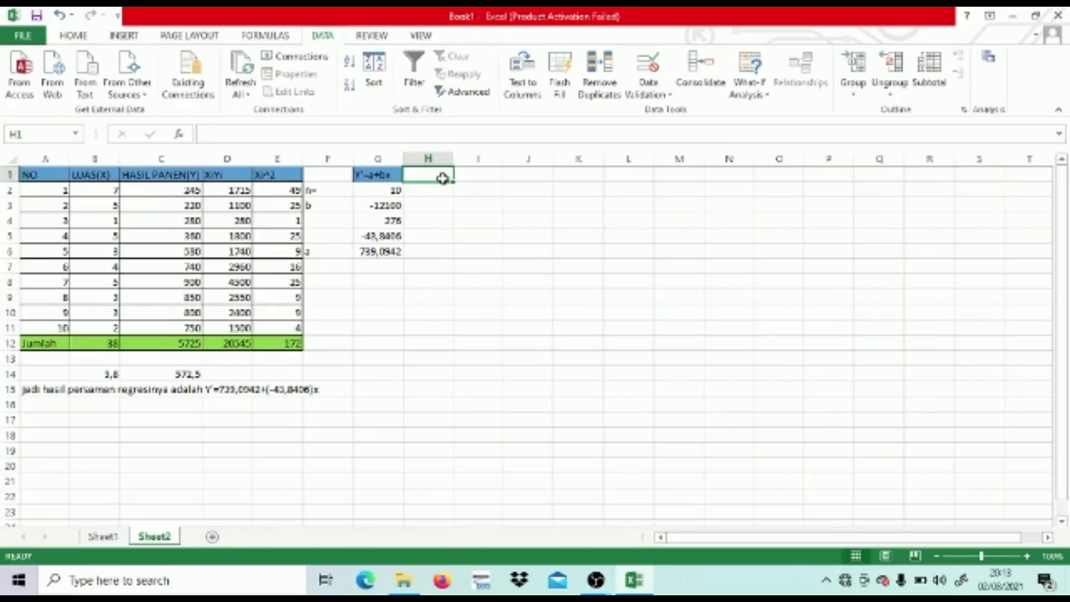
# Step: Start a Regression data analysis on Sheet2 and set its Y input range to the harvest values $C$2:$C$11
pyautogui.click(988, 58)
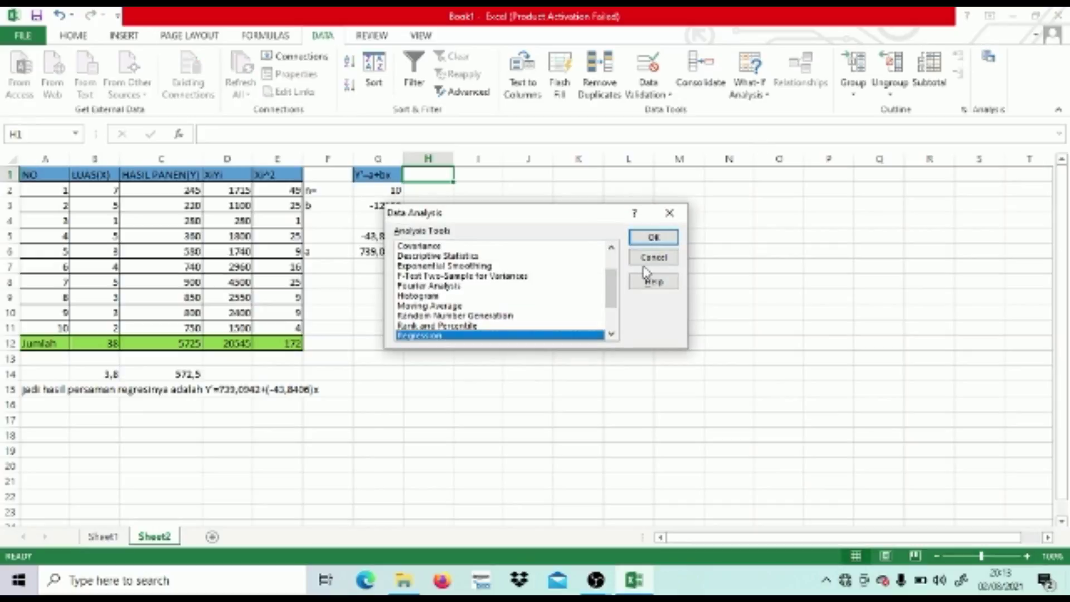
pyautogui.scroll(-1, 613, 289)
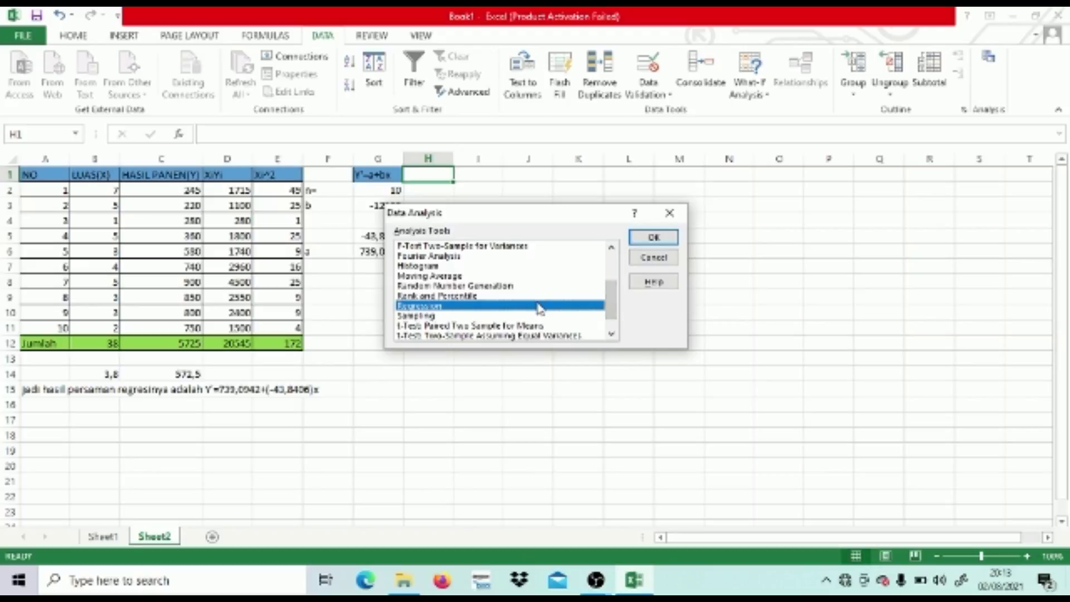
pyautogui.click(655, 236)
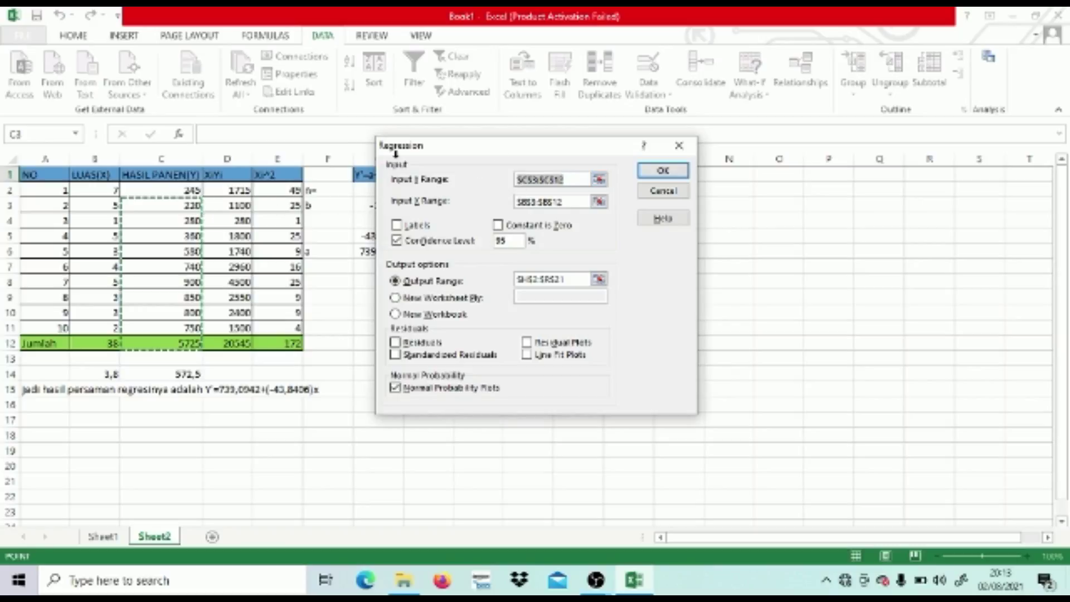
pyautogui.click(571, 180)
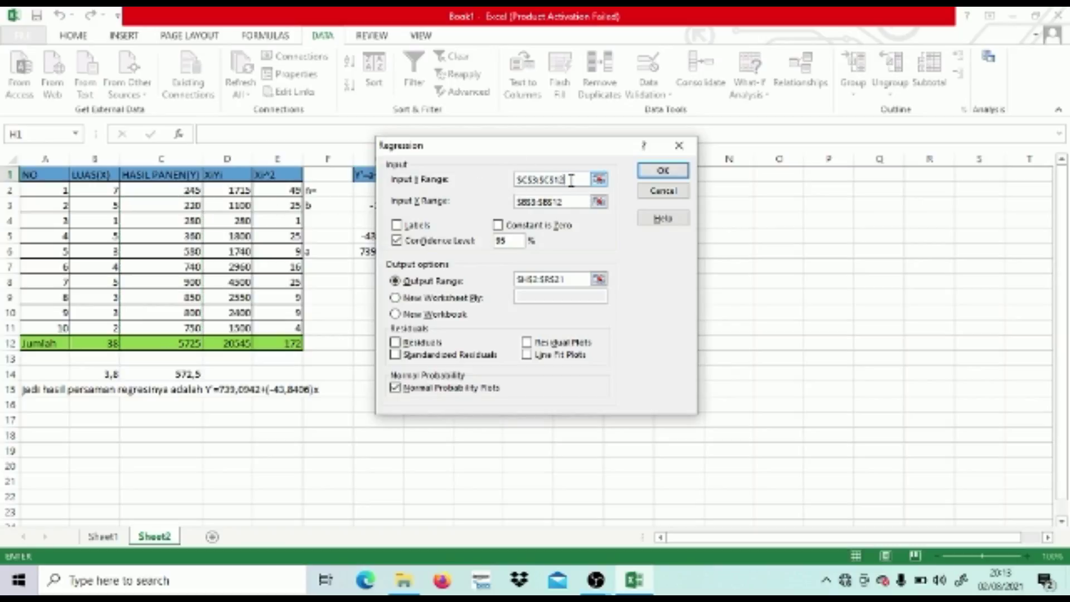
pyautogui.press('BackSpace')
pyautogui.press('BackSpace')
pyautogui.press('BackSpace')
pyautogui.press('BackSpace')
pyautogui.press('BackSpace')
pyautogui.press('BackSpace')
pyautogui.press('BackSpace')
pyautogui.press('BackSpace')
pyautogui.press('BackSpace')
pyautogui.press('BackSpace')
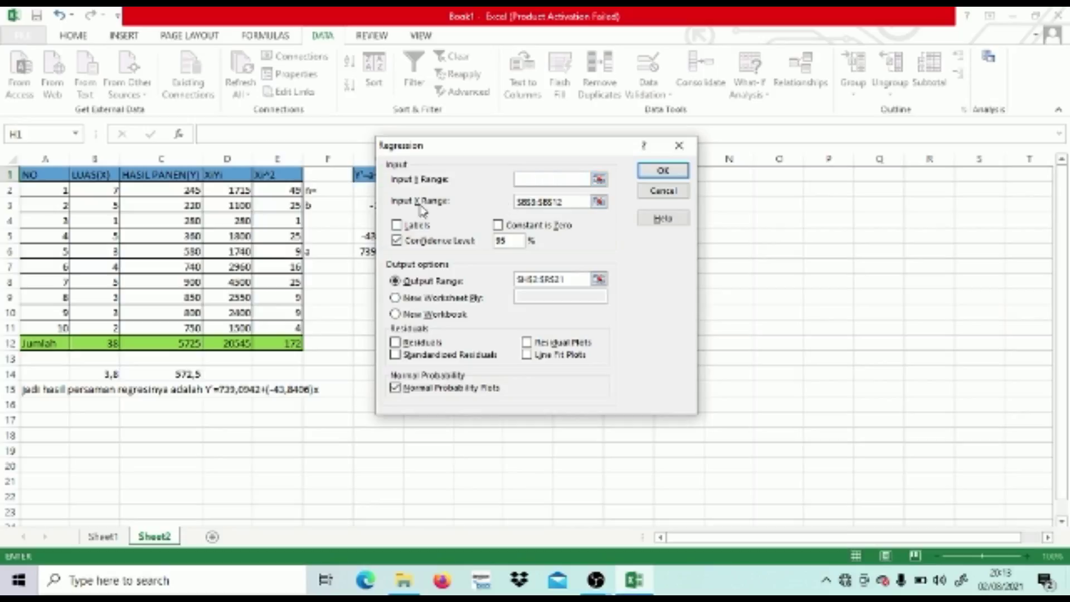
pyautogui.click(196, 190)
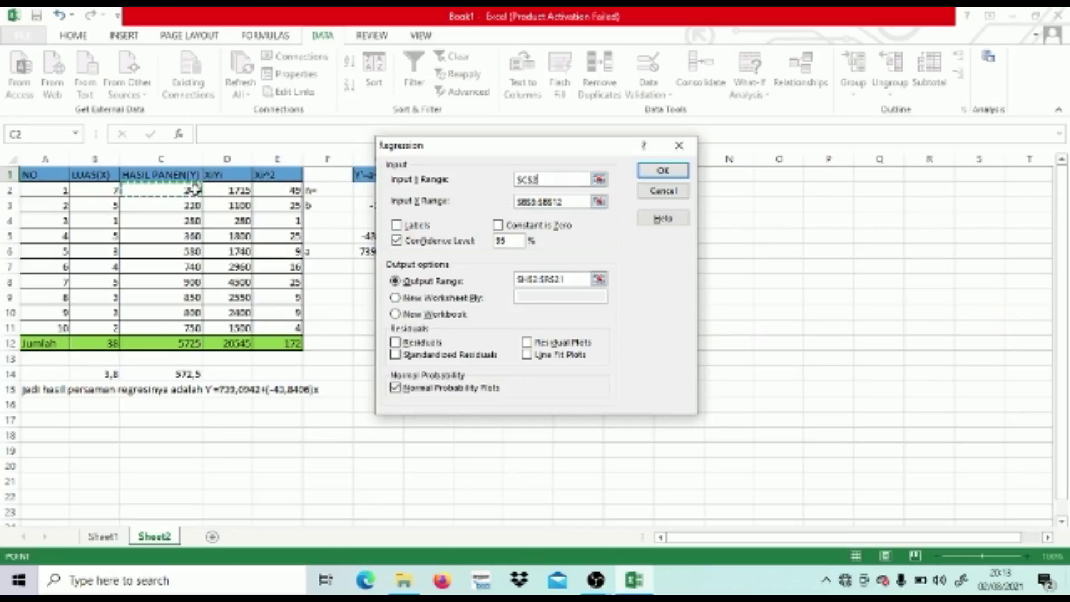
pyautogui.moveTo(195, 190); pyautogui.dragTo(194, 322)
pyautogui.click(602, 177)
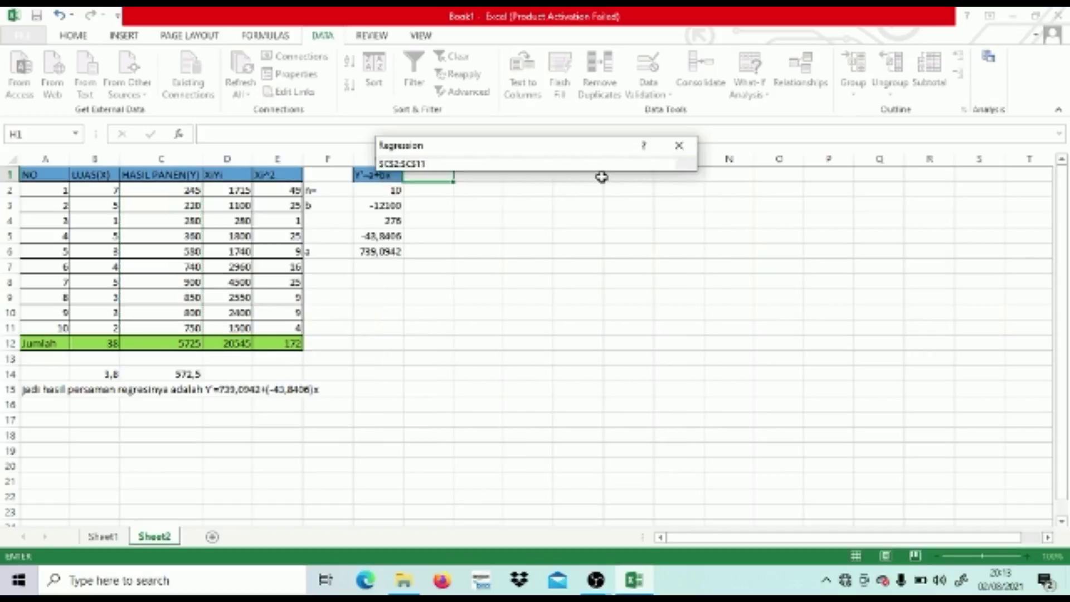
pyautogui.click(689, 163)
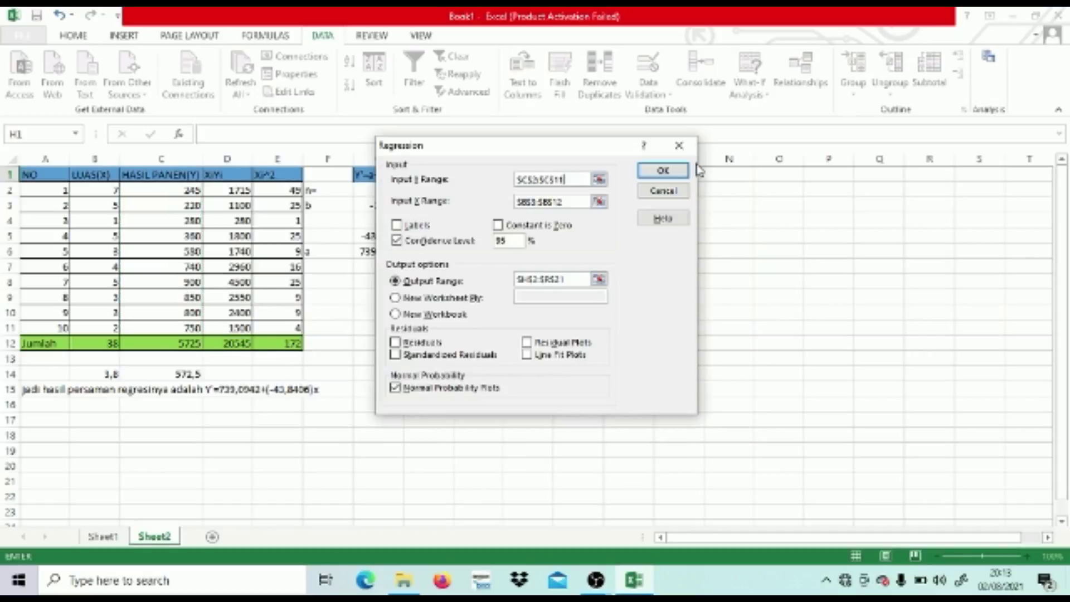
# Step: Set the regression's X input range to the land area values $B$2:$B$11
pyautogui.click(579, 204)
pyautogui.press('BackSpace')
pyautogui.press('BackSpace')
pyautogui.press('BackSpace')
pyautogui.press('BackSpace')
pyautogui.press('BackSpace')
pyautogui.press('BackSpace')
pyautogui.press('BackSpace')
pyautogui.press('BackSpace')
pyautogui.press('BackSpace')
pyautogui.press('BackSpace')
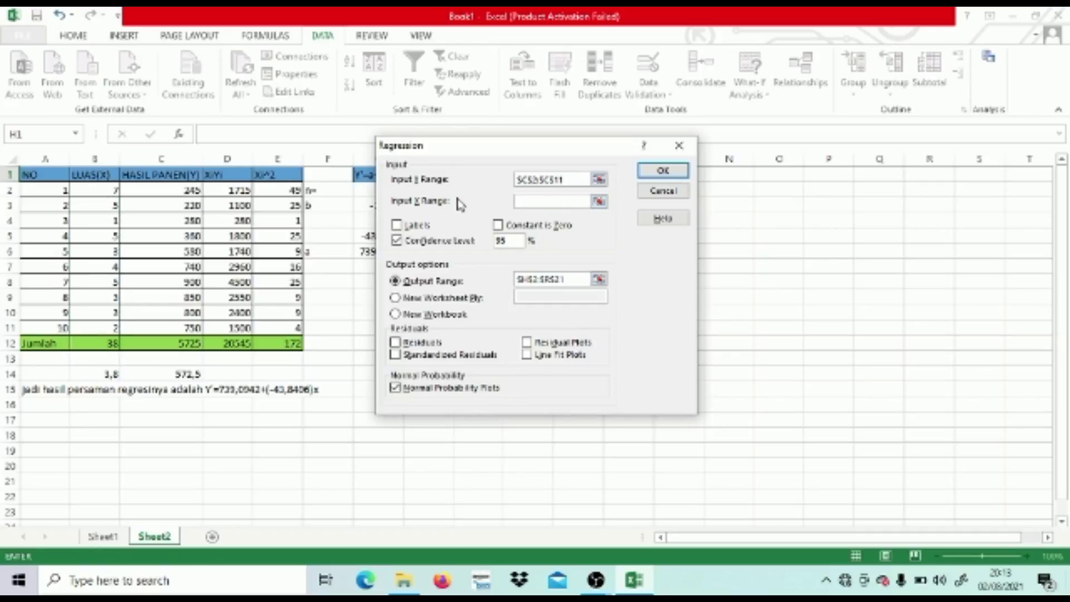
pyautogui.moveTo(107, 188); pyautogui.dragTo(106, 328)
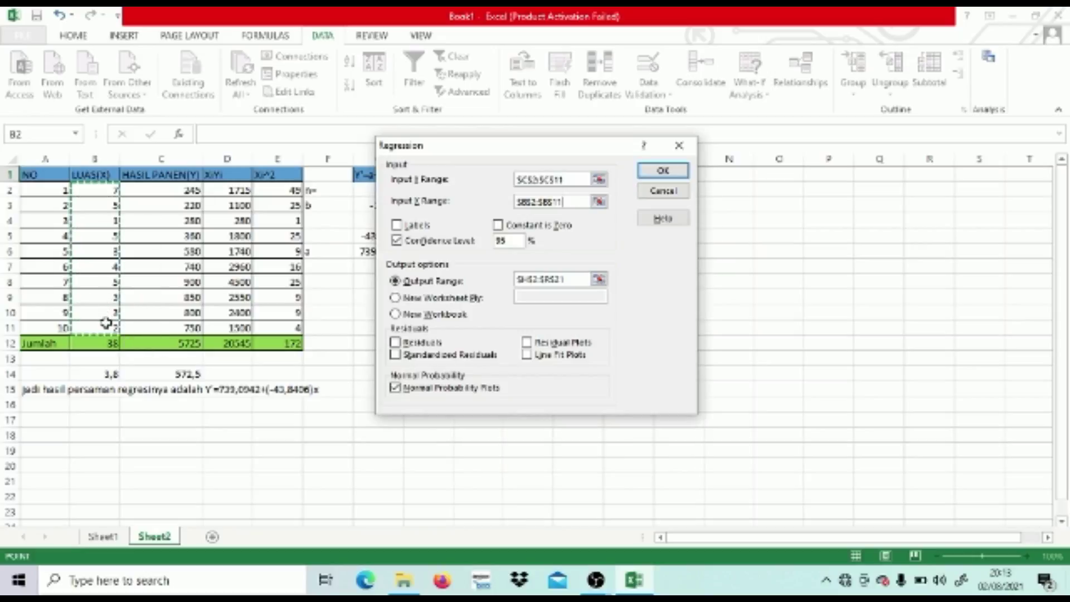
pyautogui.click(599, 201)
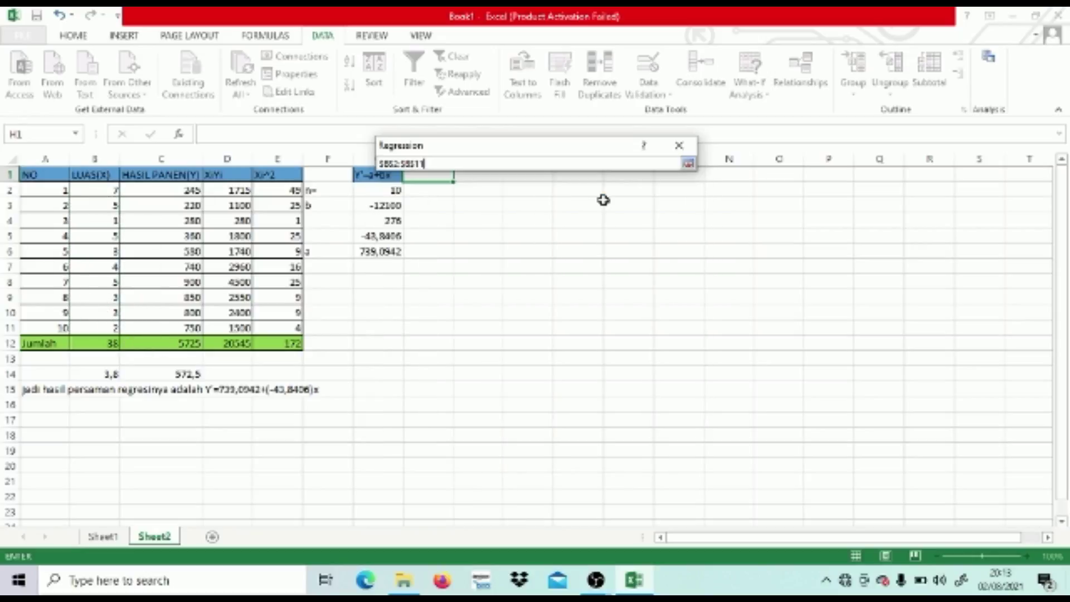
pyautogui.click(688, 163)
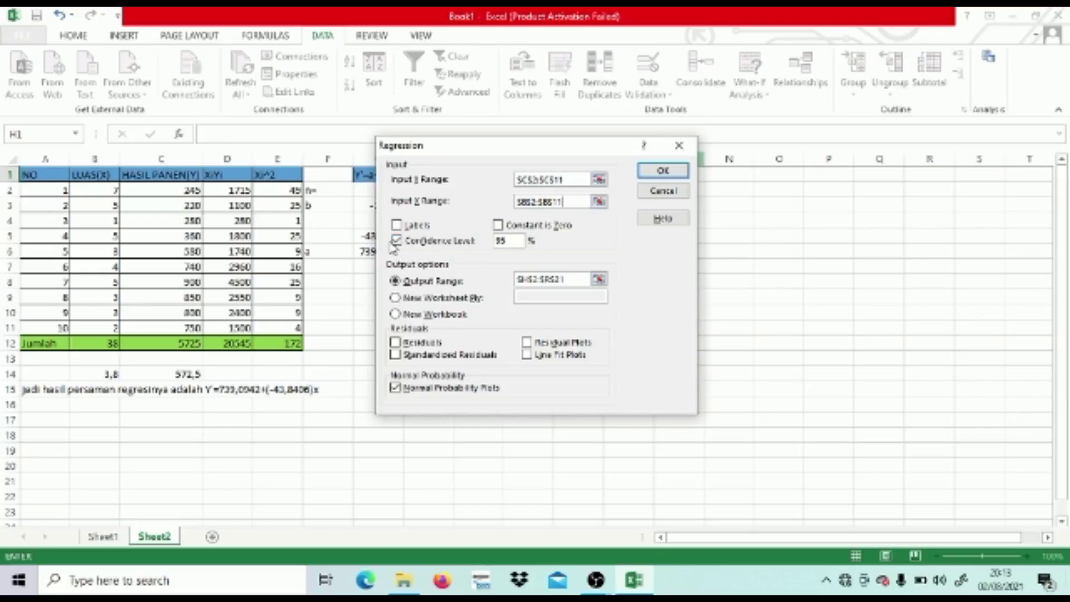
# Step: Generate the regression output in range $H$1:$N$16 and widen the output columns H to P
pyautogui.click(395, 281)
pyautogui.click(599, 279)
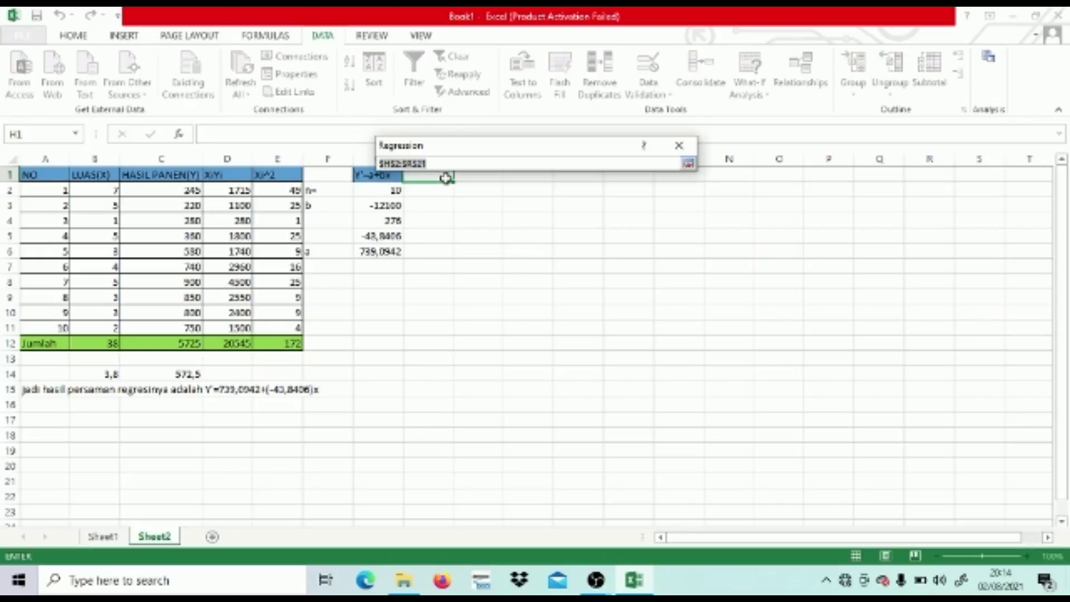
pyautogui.moveTo(446, 178)
pyautogui.mouseDown()
pyautogui.moveTo(600, 202)
pyautogui.moveTo(713, 237)
pyautogui.moveTo(808, 387)
pyautogui.moveTo(778, 413)
pyautogui.moveTo(748, 409)
pyautogui.mouseUp()
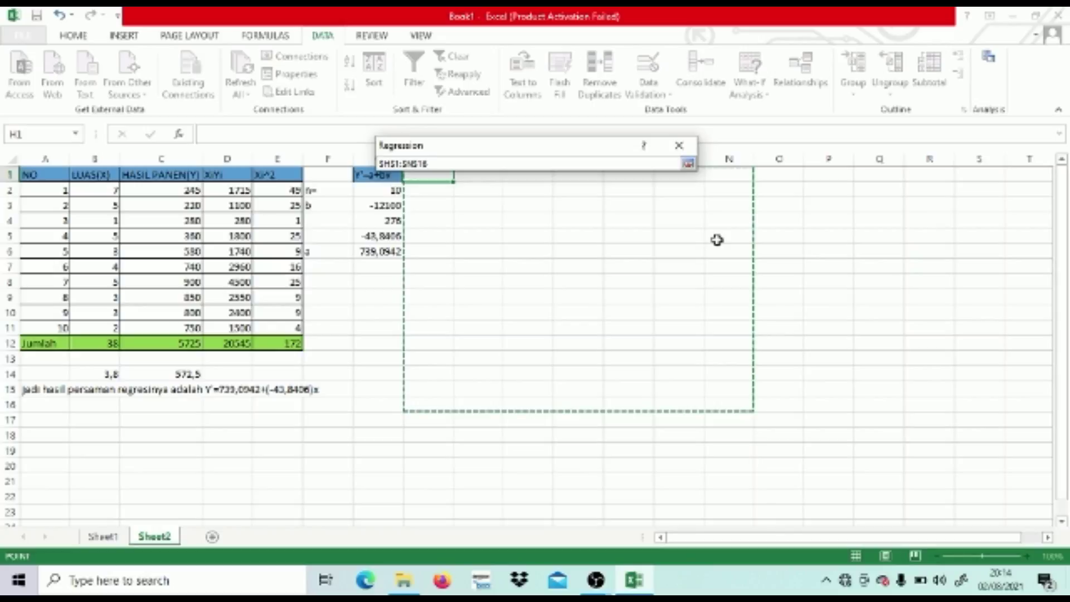
pyautogui.click(689, 163)
pyautogui.click(679, 170)
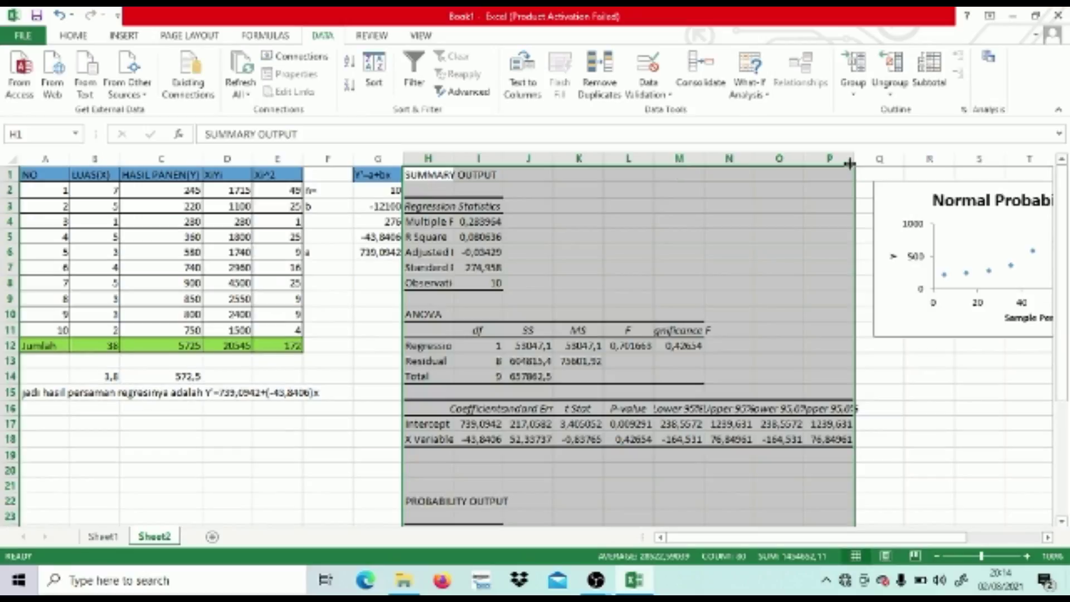
pyautogui.moveTo(850, 163); pyautogui.dragTo(869, 163)
pyautogui.moveTo(1065, 207); pyautogui.dragTo(1066, 284)
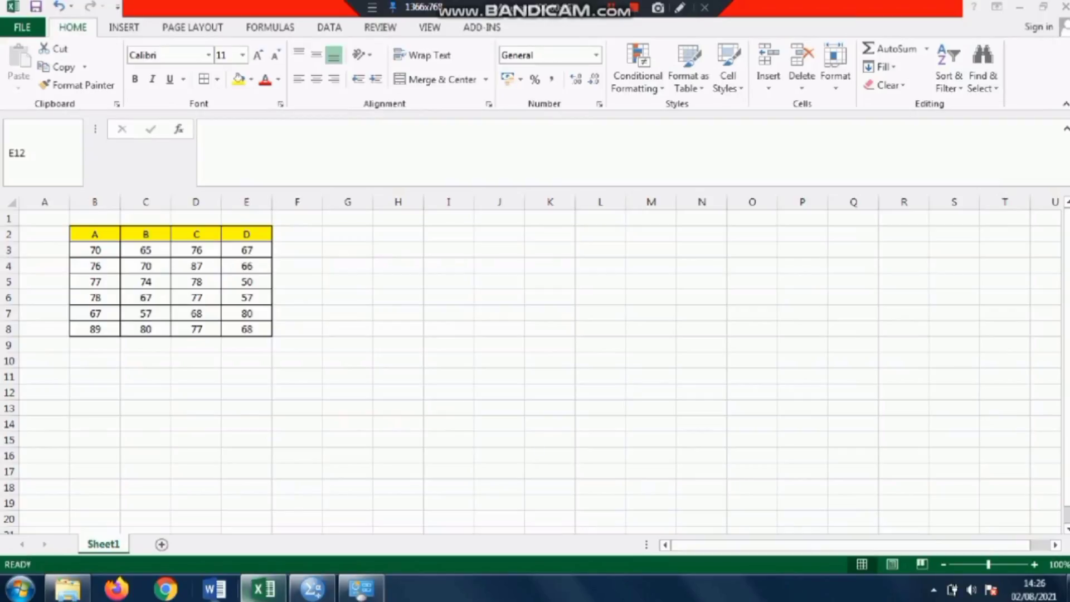
# Step: Switch to IBM SPSS Statistics and define two variables named Metode and Hasil
pyautogui.moveTo(263, 590)
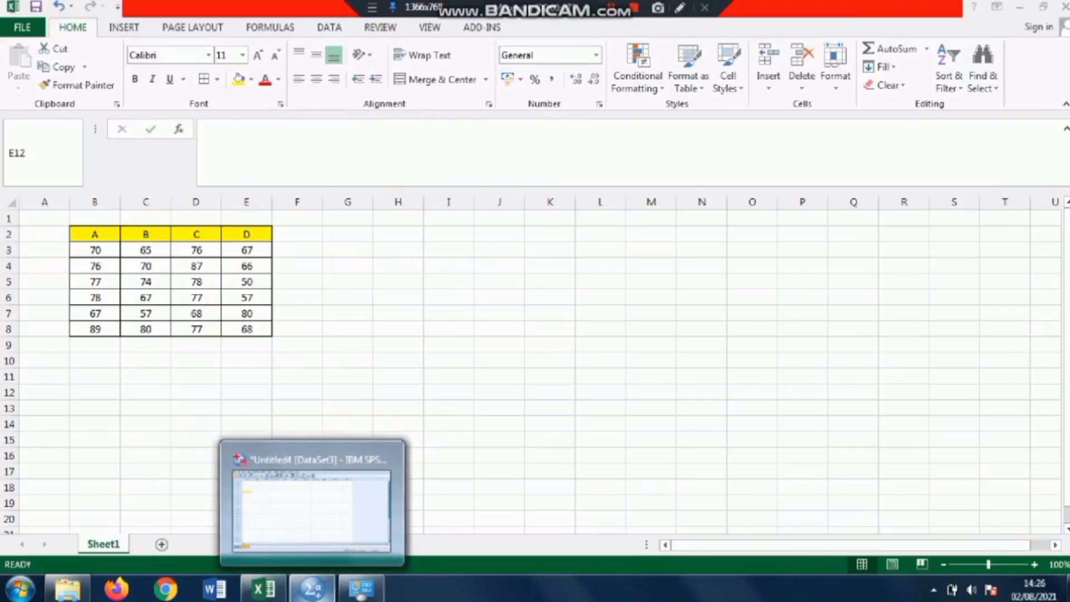
pyautogui.click(312, 588)
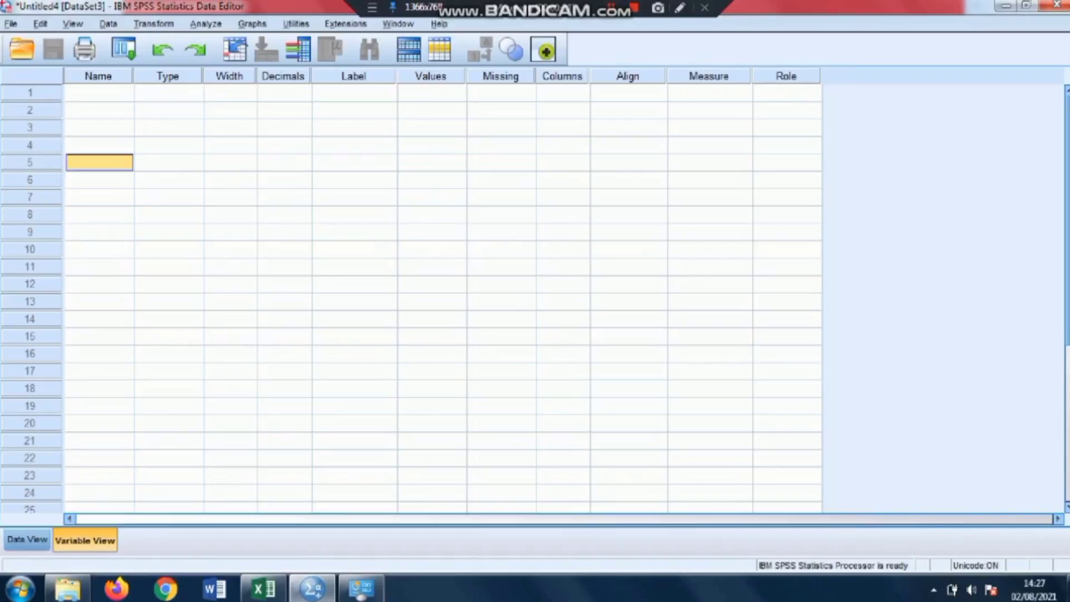
pyautogui.click(99, 93)
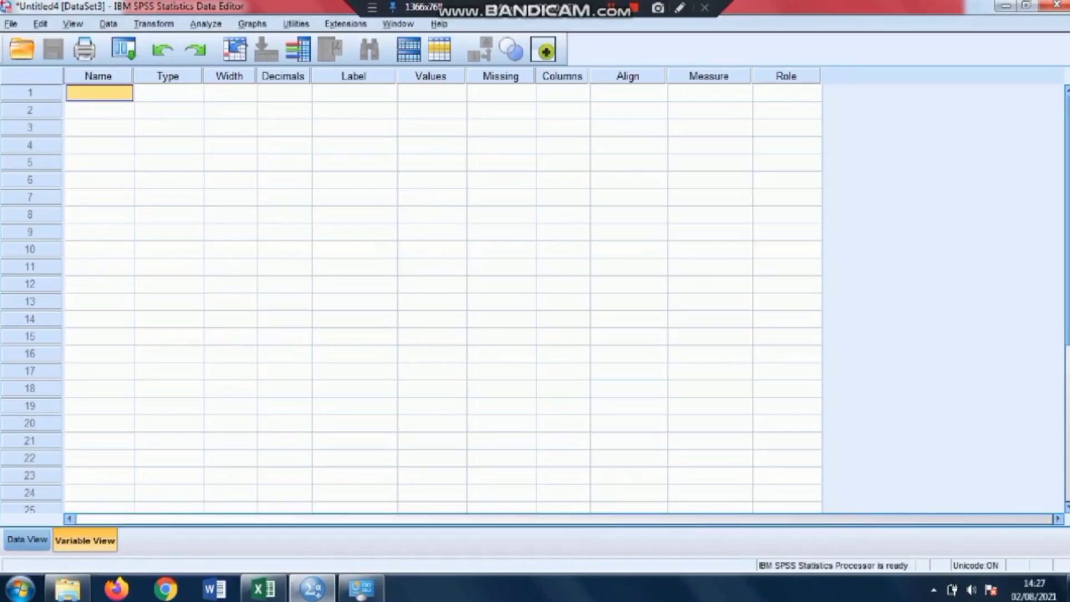
pyautogui.doubleClick(99, 93)
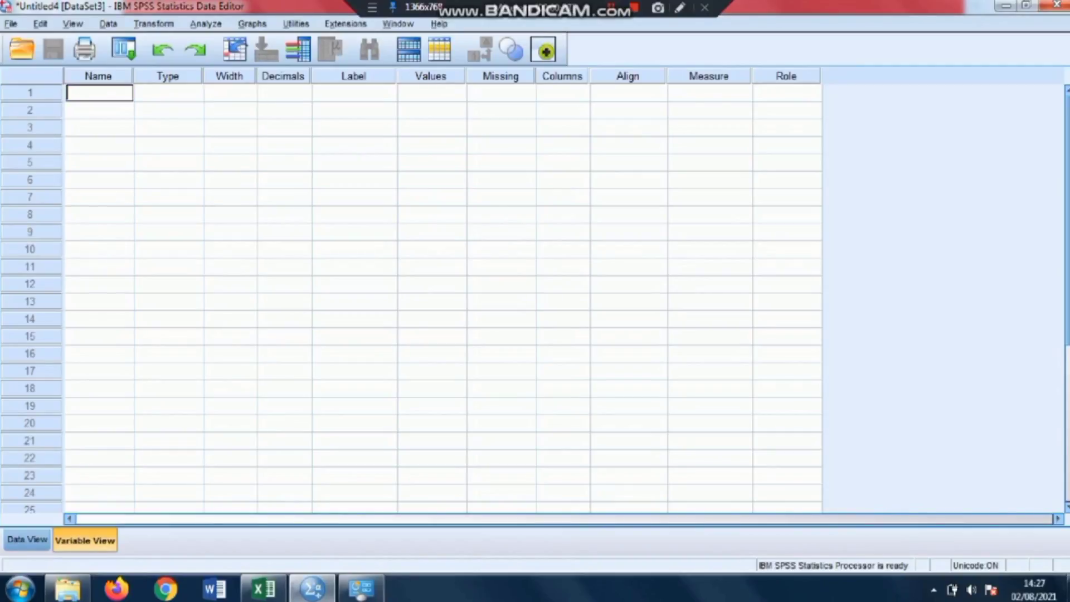
pyautogui.write('Metode')
pyautogui.press('Return')
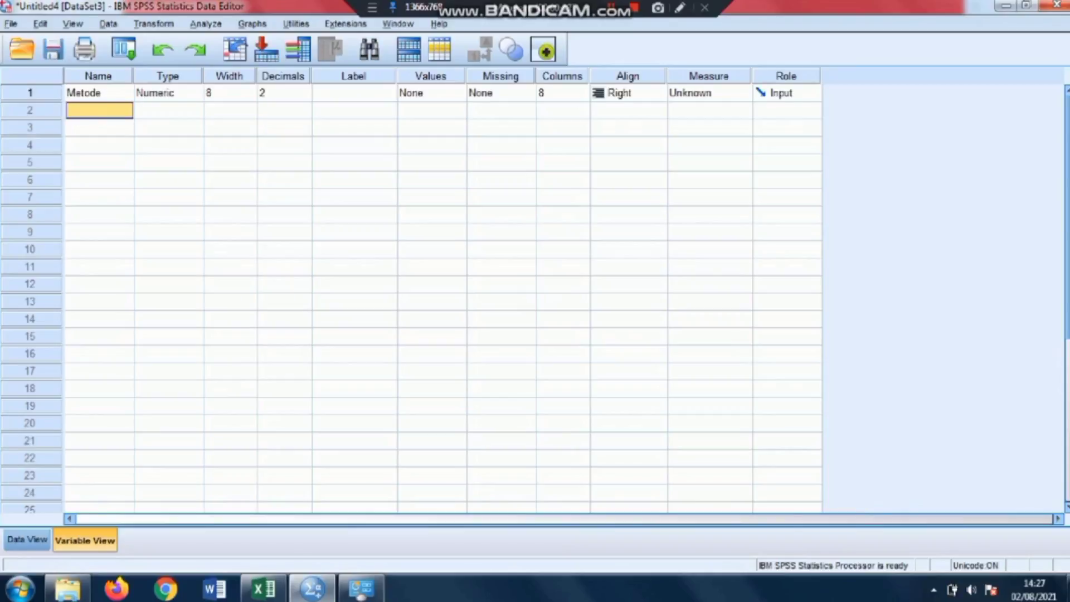
pyautogui.doubleClick(99, 111)
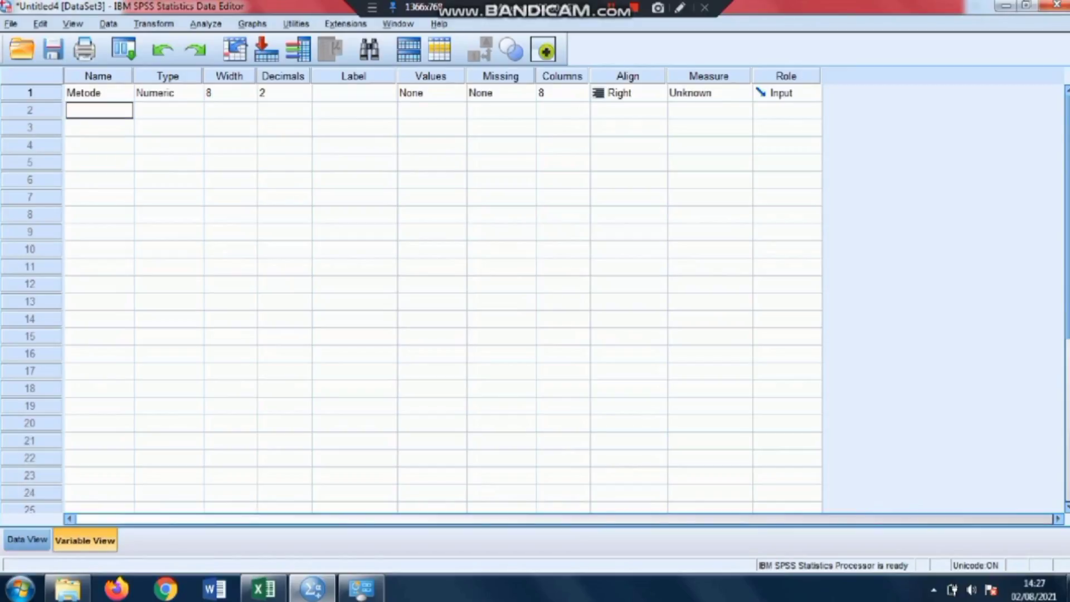
pyautogui.write('Hasil')
pyautogui.press('Return')
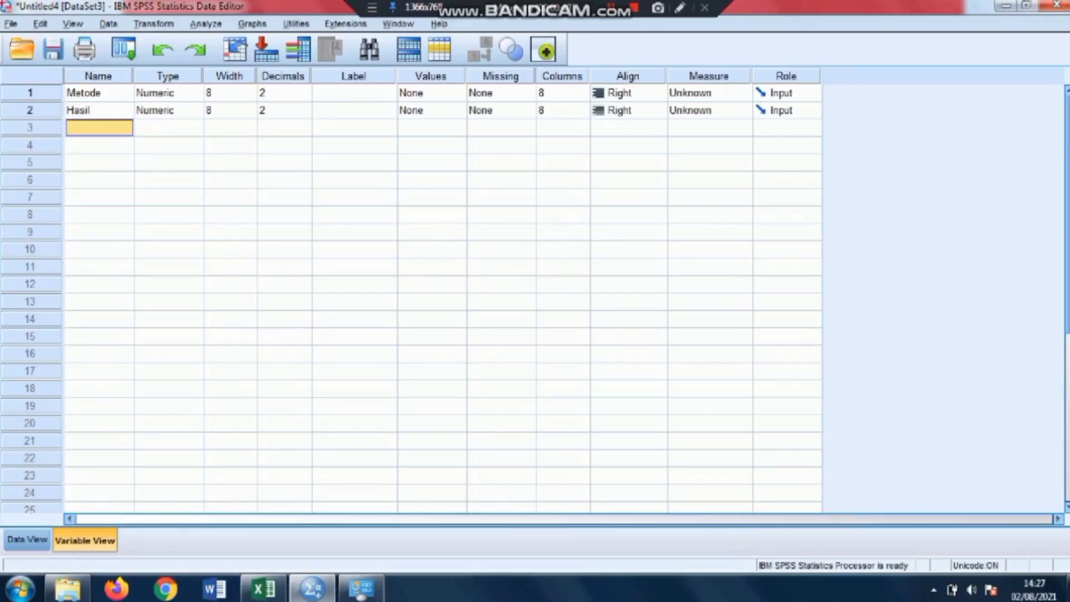
# Step: Set the decimals of both the Metode and Hasil variables to 0
pyautogui.click(285, 93)
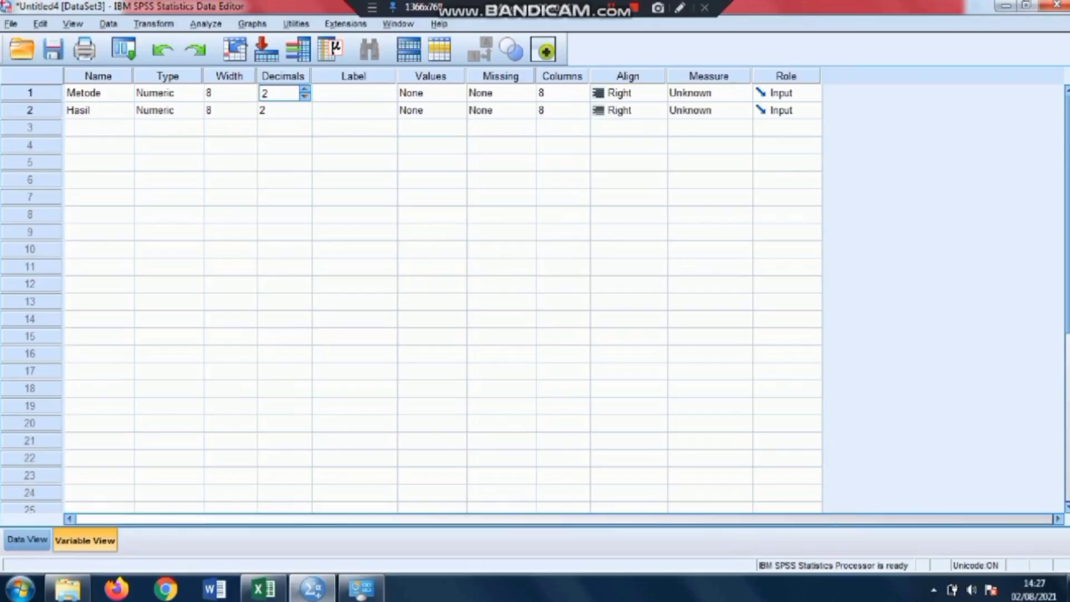
pyautogui.click(305, 96)
pyautogui.click(305, 97)
pyautogui.click(305, 114)
pyautogui.click(305, 114)
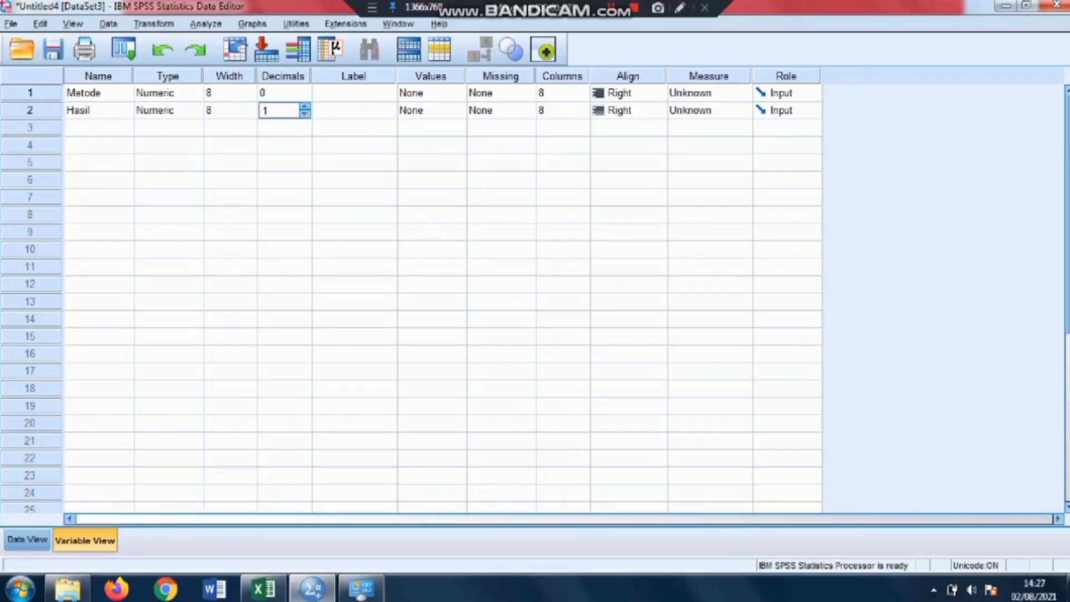
pyautogui.press('Down')
# Step: Label the first variable "Metode" and the second variable "Hasil"
pyautogui.click(354, 93)
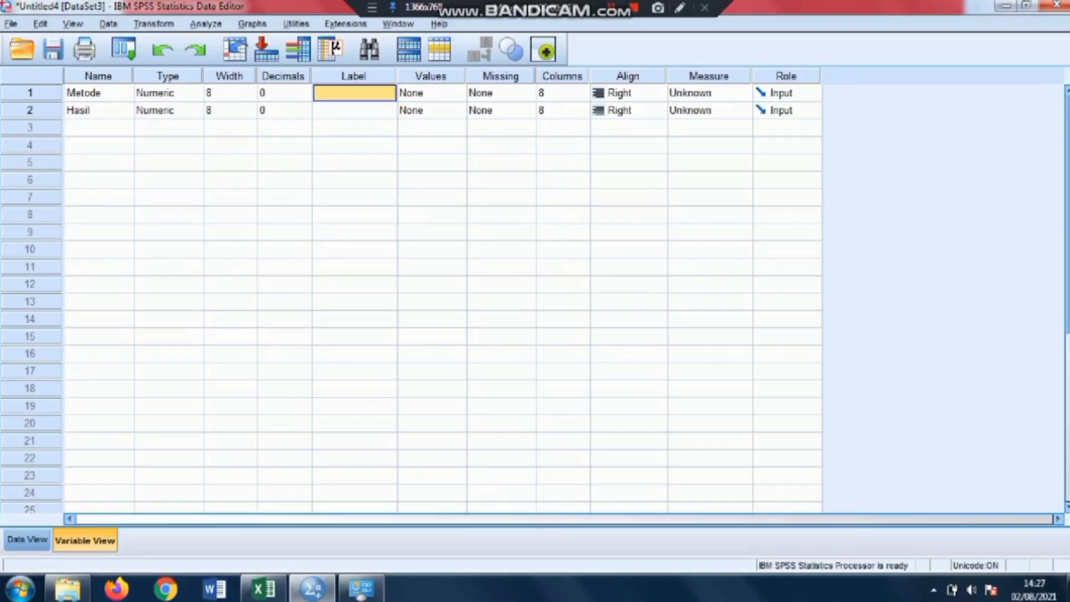
pyautogui.click(354, 93)
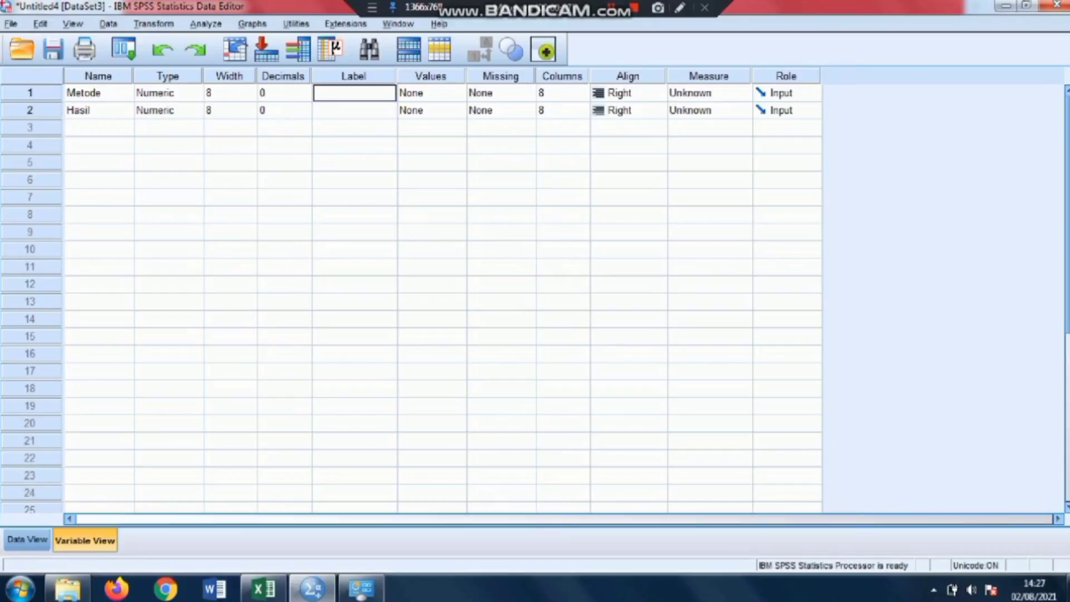
pyautogui.write('Metode')
pyautogui.press('Return')
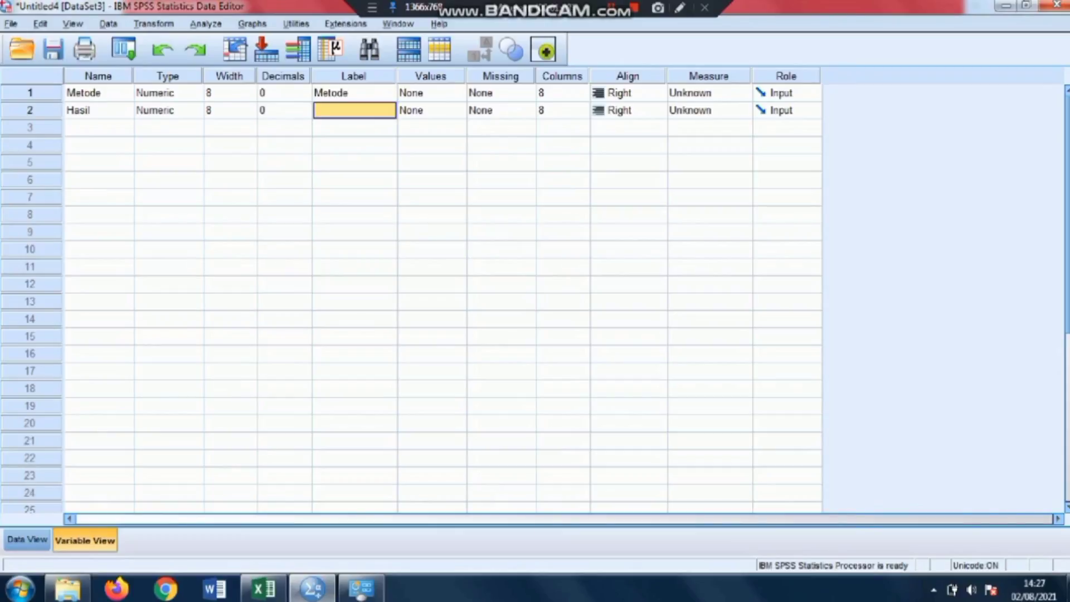
pyautogui.write('Hasil')
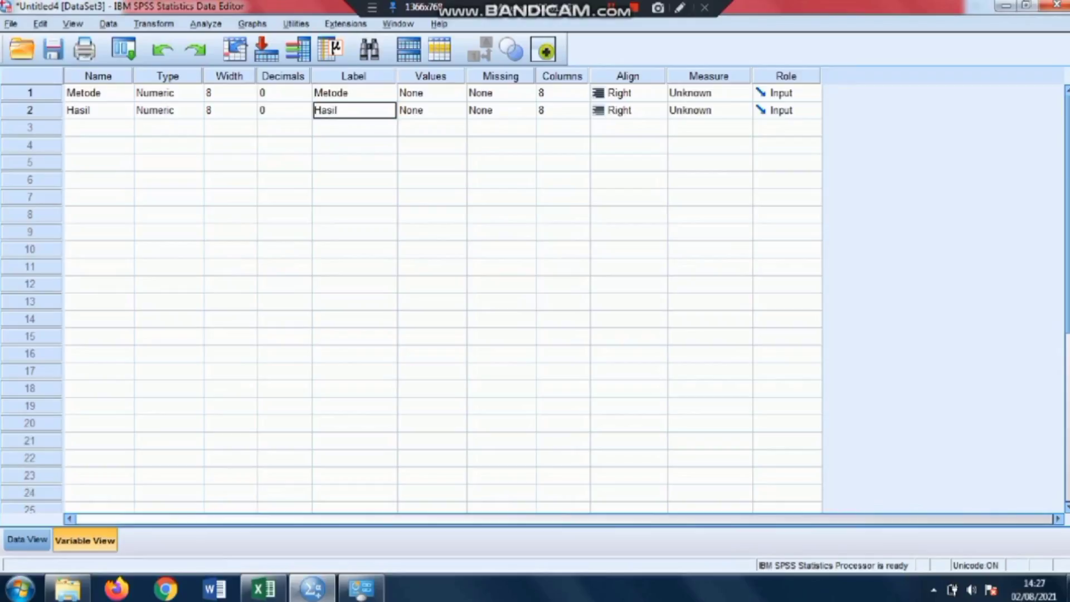
pyautogui.click(432, 163)
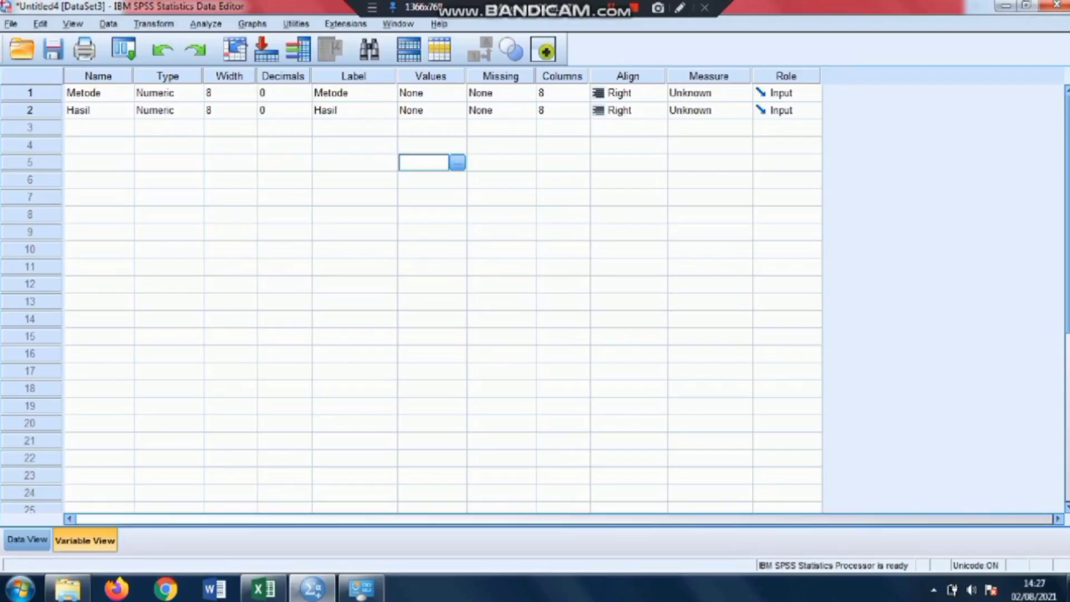
# Step: Add value labels 1 = "A" and 2 = "B" to the Metode variable
pyautogui.click(432, 93)
pyautogui.click(424, 92)
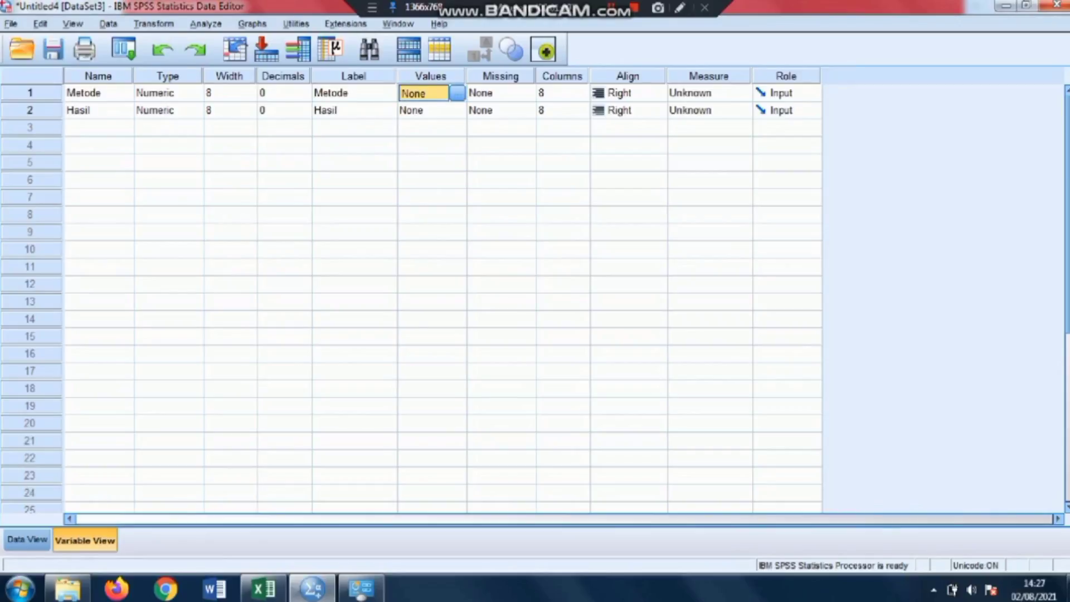
pyautogui.click(457, 93)
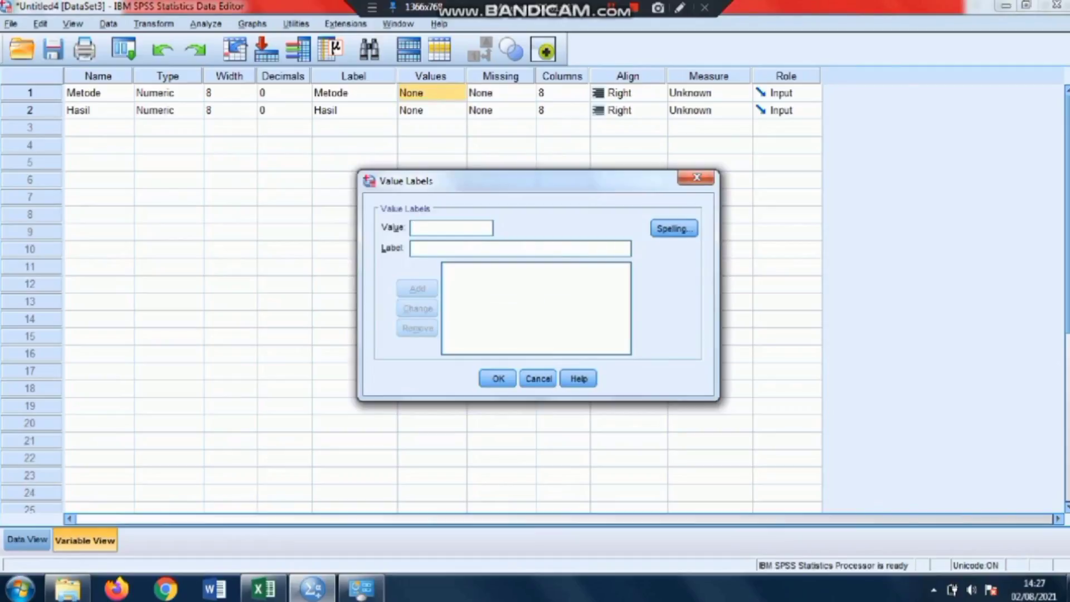
pyautogui.write('1')
pyautogui.press('Tab')
pyautogui.write('A')
pyautogui.press('Return')
pyautogui.write('2')
pyautogui.click(413, 248)
pyautogui.write('B')
pyautogui.press('Return')
pyautogui.write('3')
pyautogui.click(413, 249)
pyautogui.write('c')
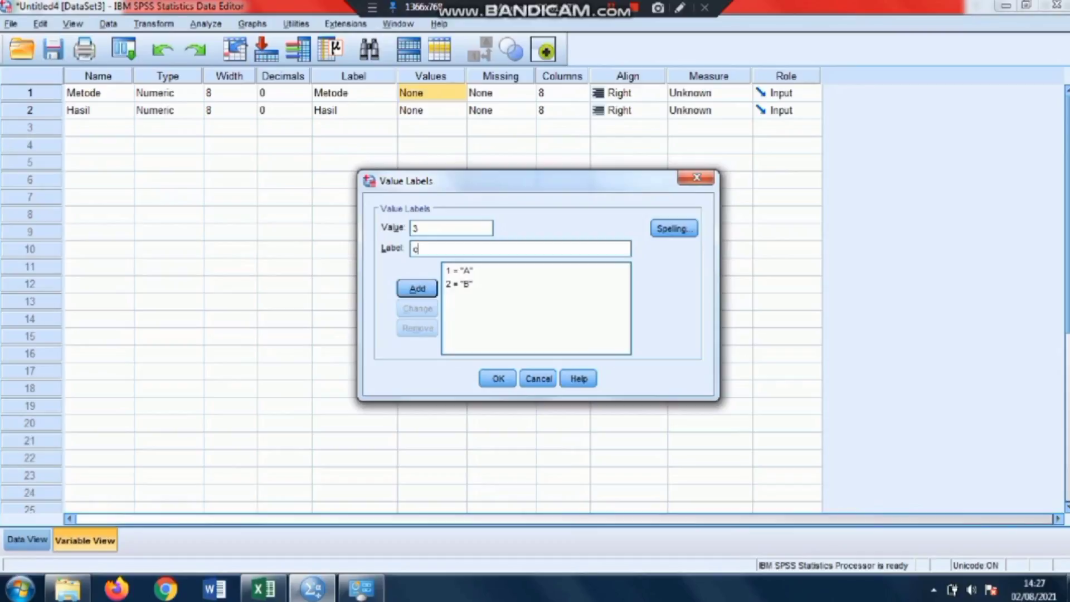
pyautogui.press('Return')
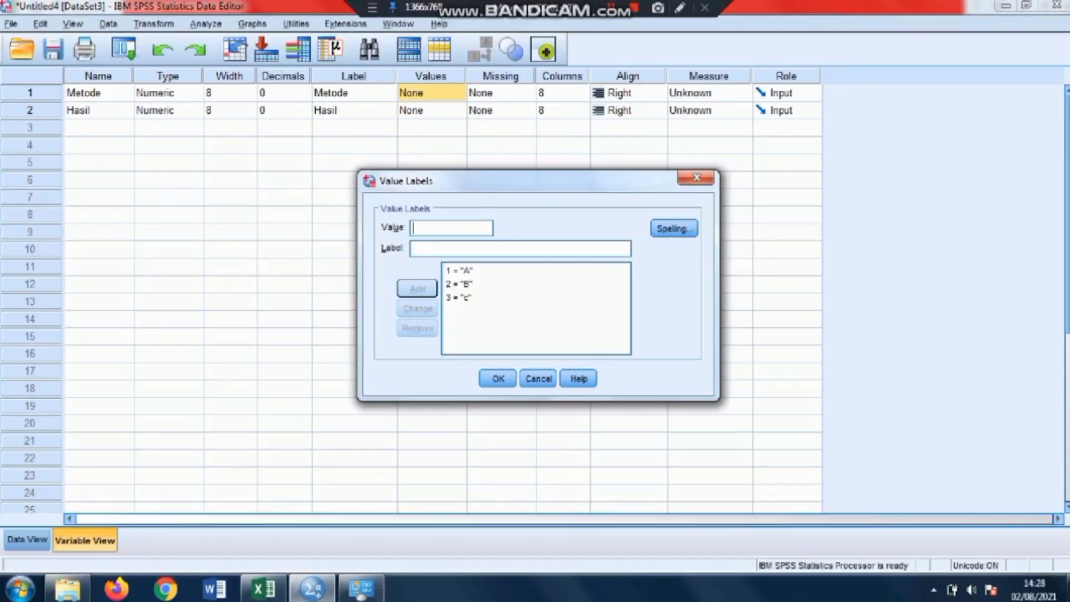
pyautogui.click(537, 298)
pyautogui.click(418, 328)
# Step: Add value labels 3 = "C" and 4 = "D" to the Metode variable and apply the labels
pyautogui.write('3')
pyautogui.press('Tab')
pyautogui.write('C')
pyautogui.press('Return')
pyautogui.write('4')
pyautogui.press('Tab')
pyautogui.write('D')
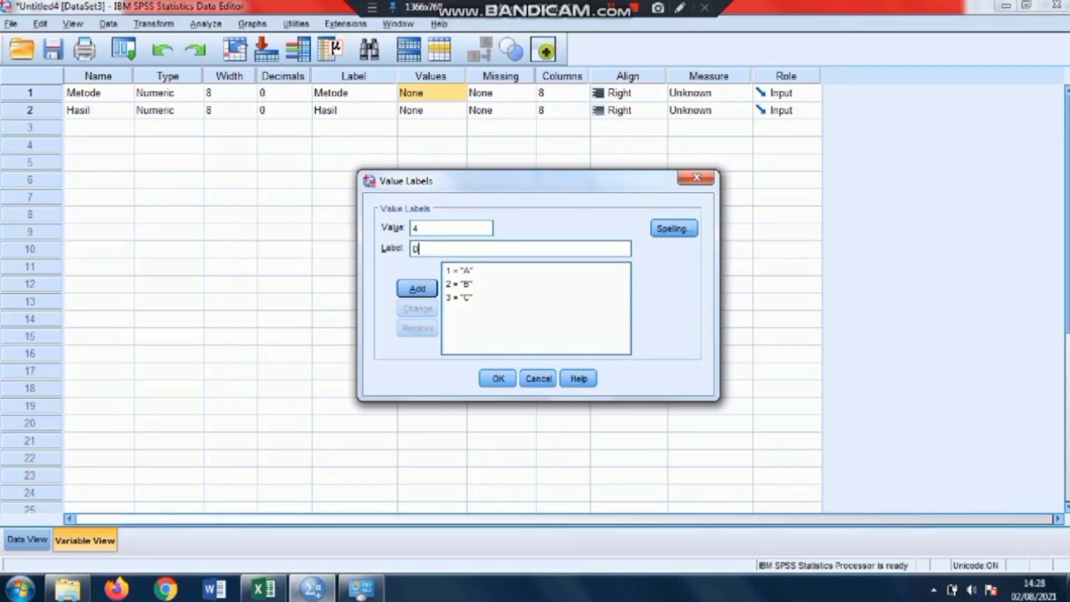
pyautogui.press('Return')
pyautogui.press('Return')
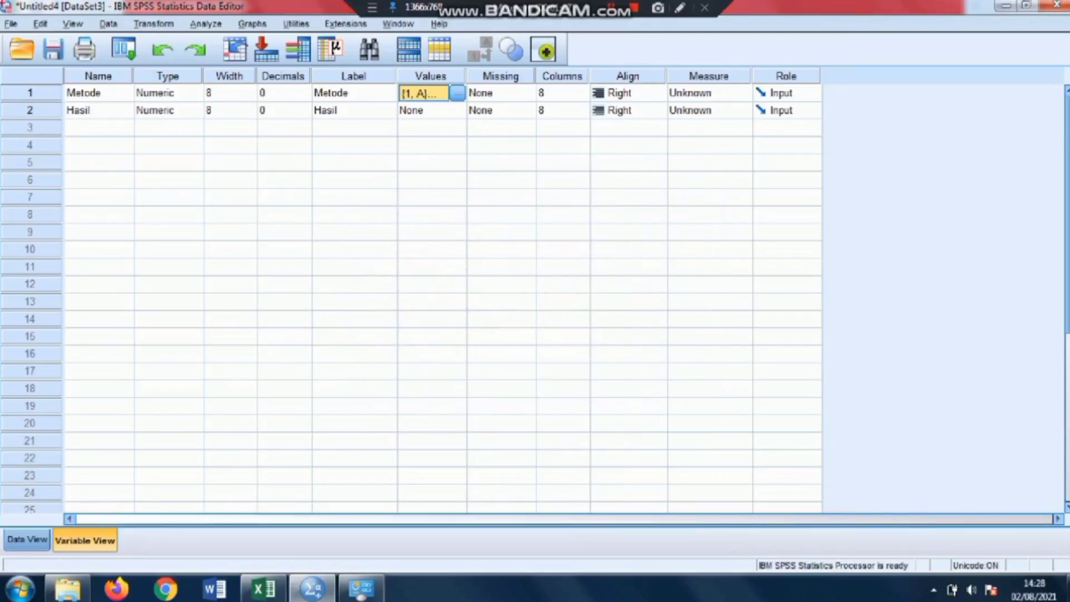
# Step: Show the case data grid with the Metode and Hasil columns
pyautogui.click(28, 539)
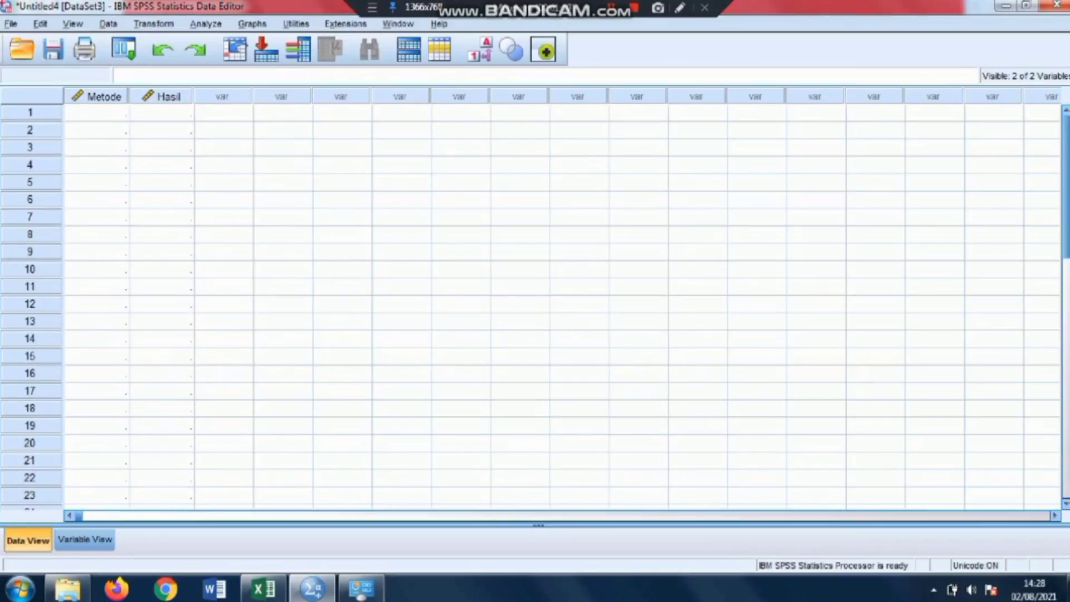
pyautogui.click(162, 147)
pyautogui.click(162, 130)
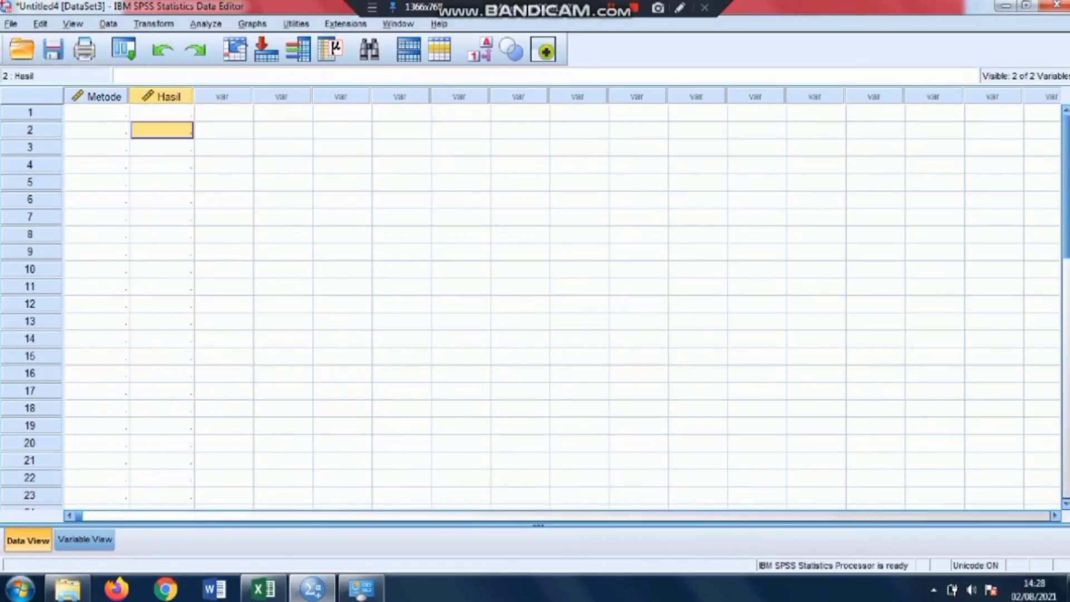
pyautogui.click(162, 147)
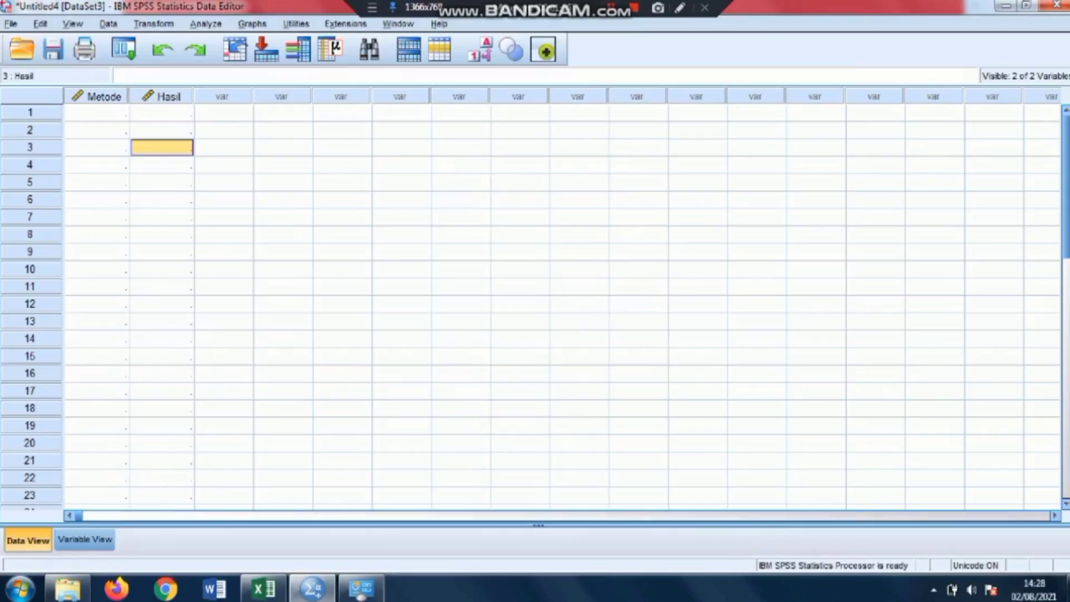
pyautogui.click(223, 252)
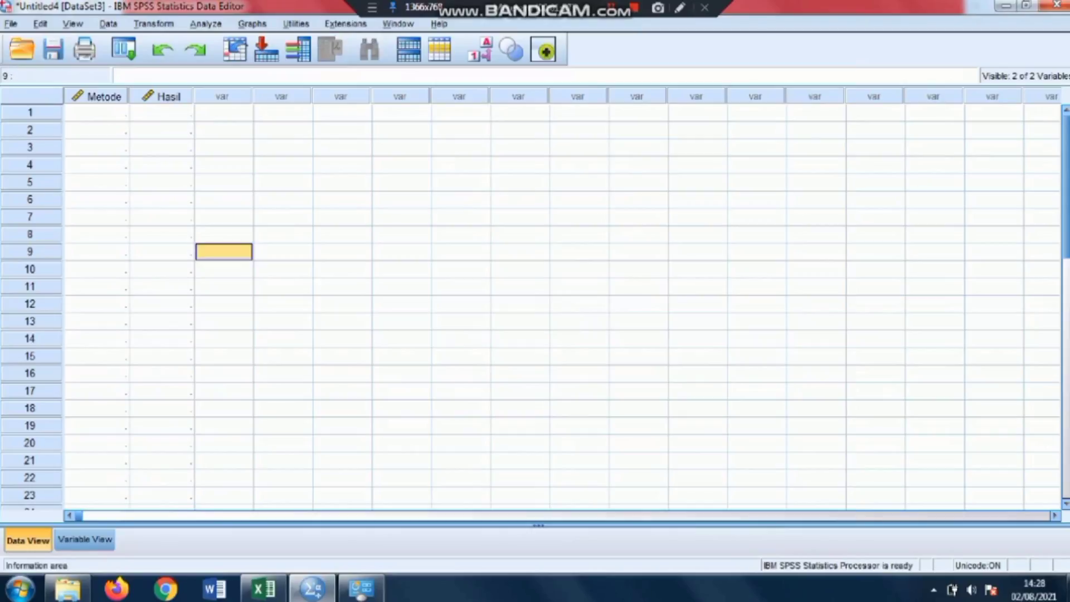
# Step: Copy column A's results from cells B3:B8 in Excel and paste them into the Hasil column in SPSS, starting at row 1
pyautogui.click(264, 588)
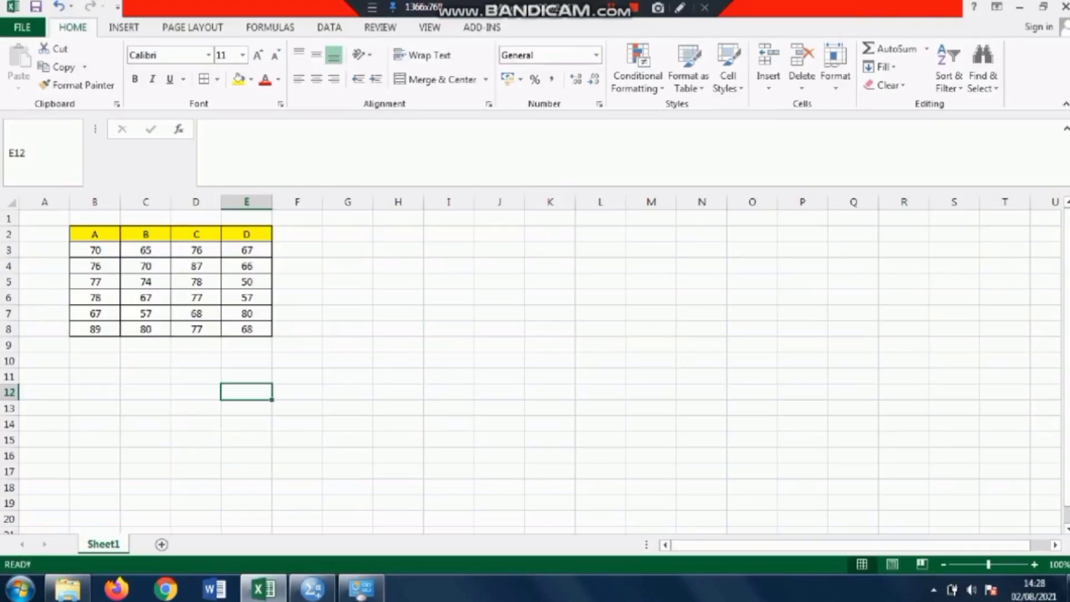
pyautogui.moveTo(95, 249); pyautogui.dragTo(95, 329)
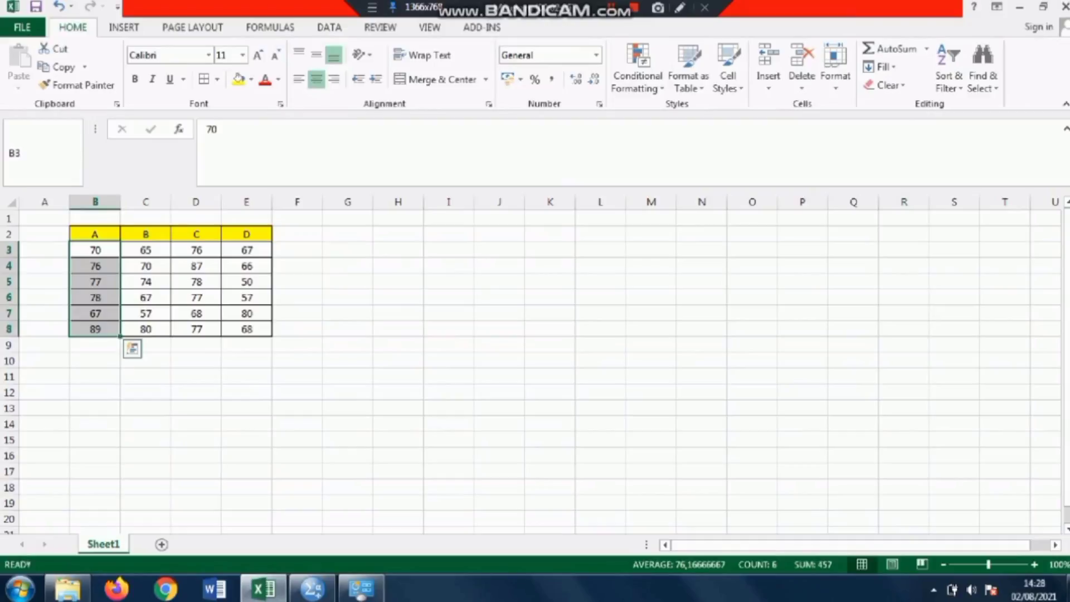
pyautogui.hotkey('ctrl', 'c')
pyautogui.moveTo(263, 589)
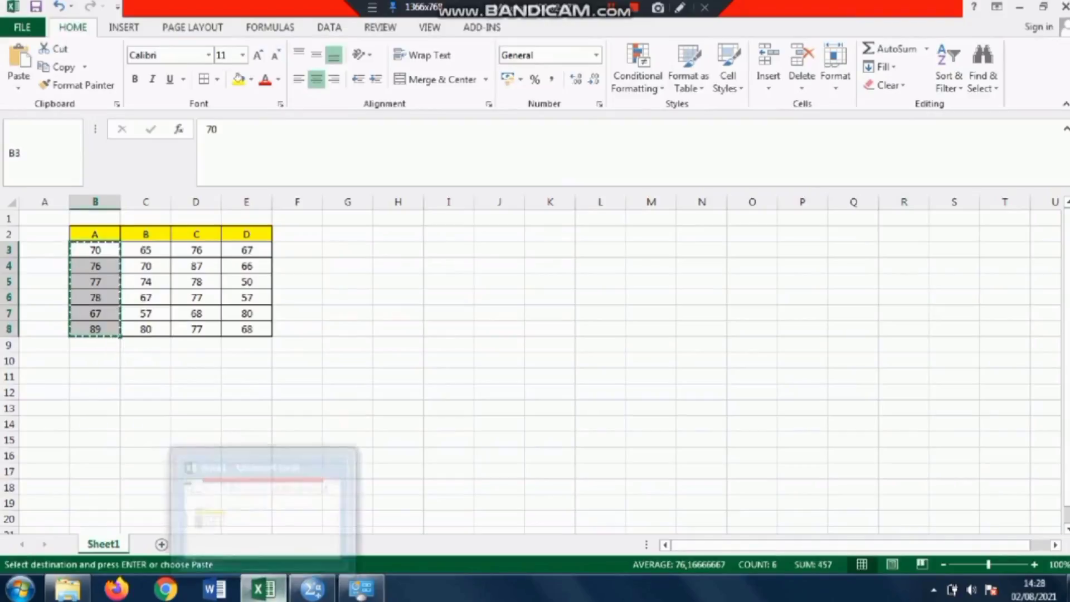
pyautogui.moveTo(312, 589)
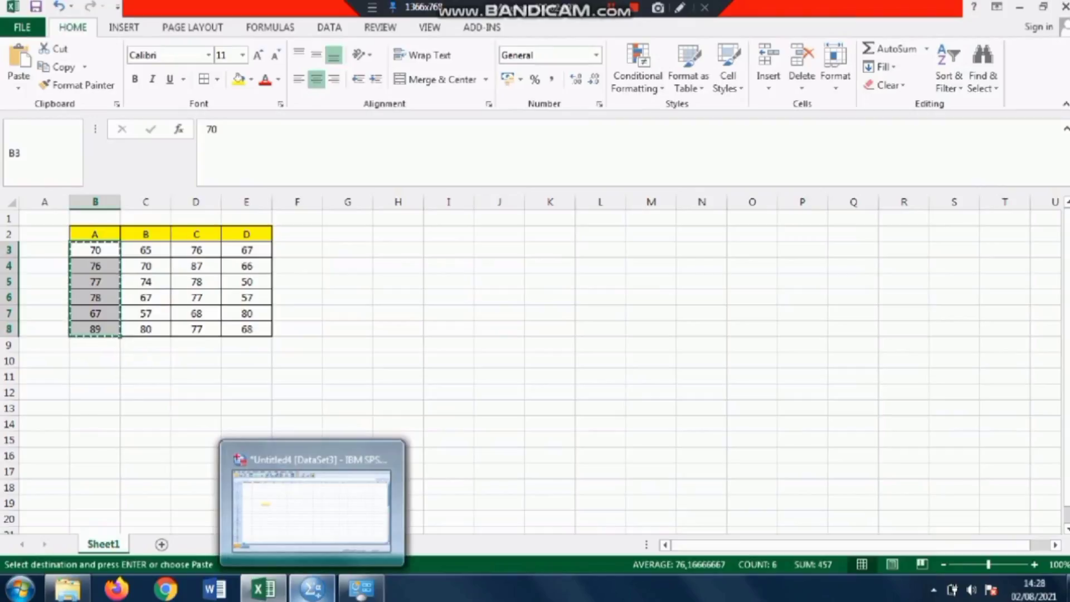
pyautogui.click(312, 589)
pyautogui.click(162, 112)
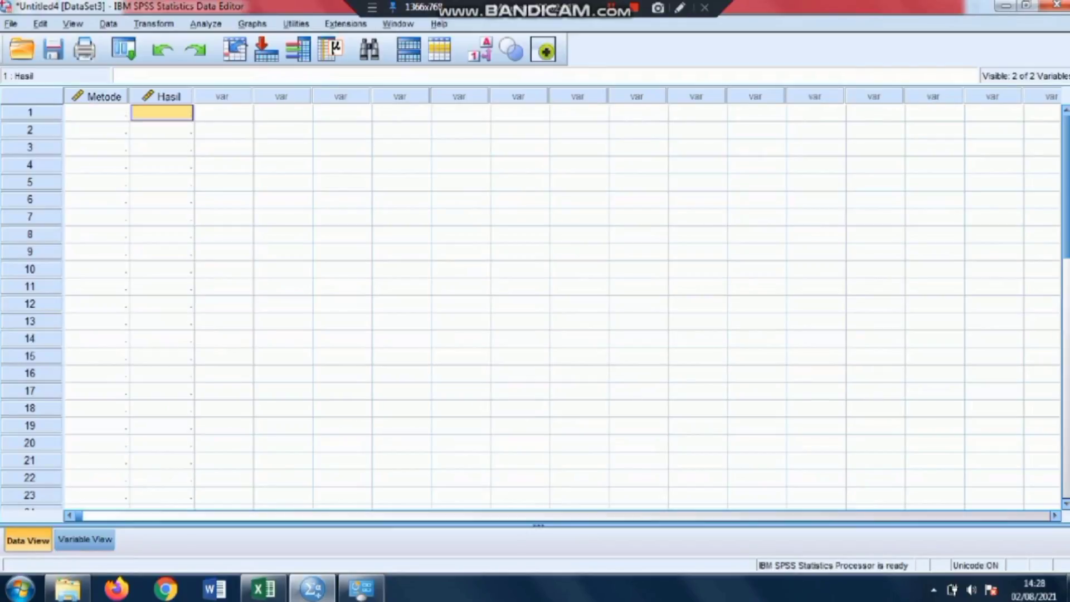
pyautogui.hotkey('ctrl', 'v')
pyautogui.scroll(-12, 557, 307)
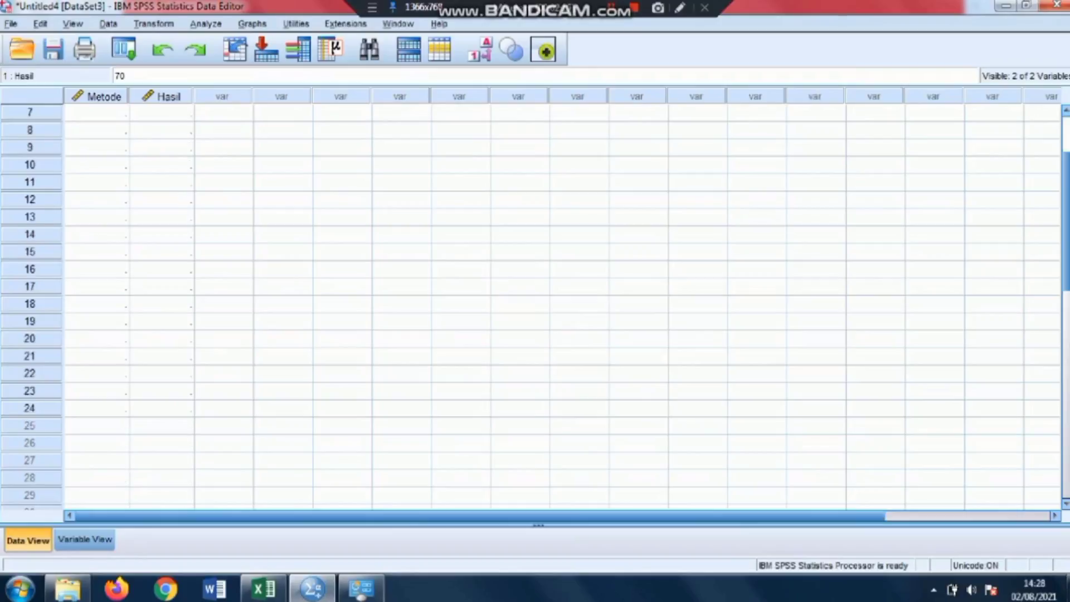
pyautogui.scroll(8, 558, 307)
pyautogui.click(224, 270)
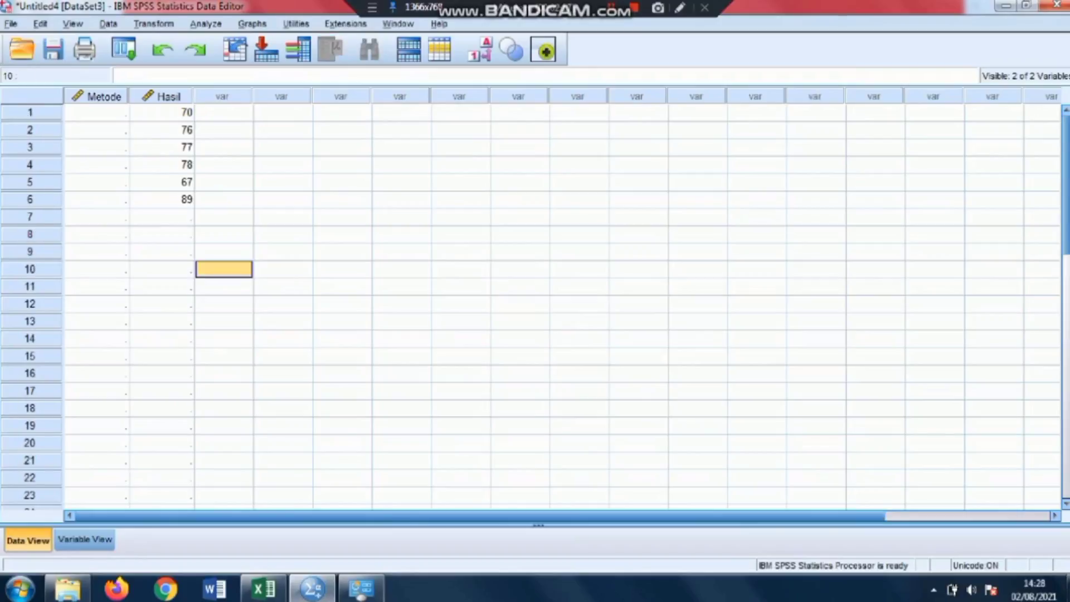
# Step: Enter the code 1 in the Metode column for rows 1 to 6
pyautogui.click(97, 112)
pyautogui.write('1')
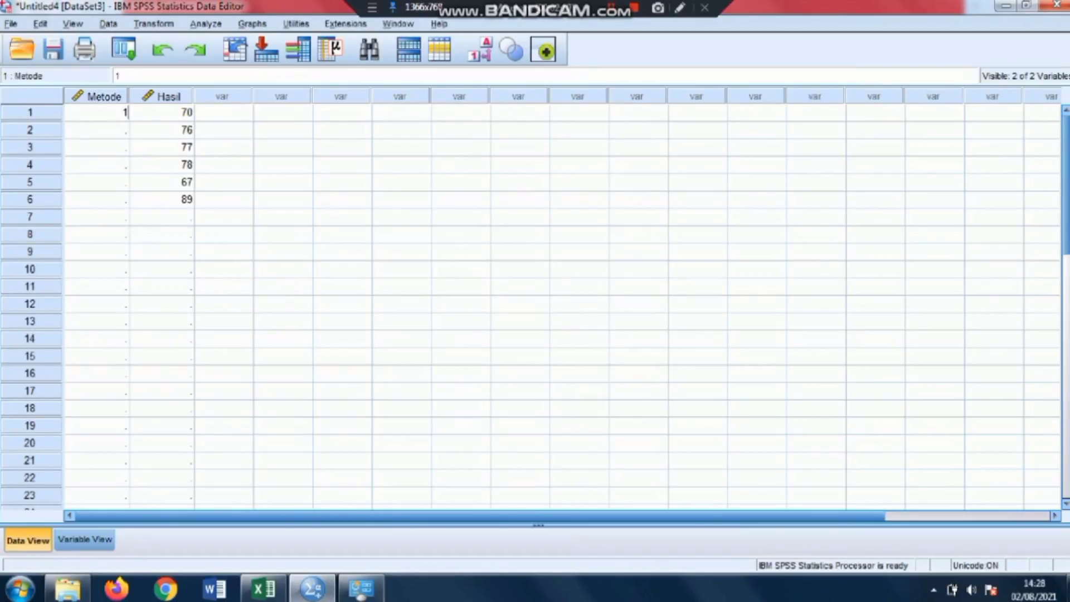
pyautogui.press('Return')
pyautogui.write('1')
pyautogui.press('Return')
pyautogui.write('1')
pyautogui.press('Return')
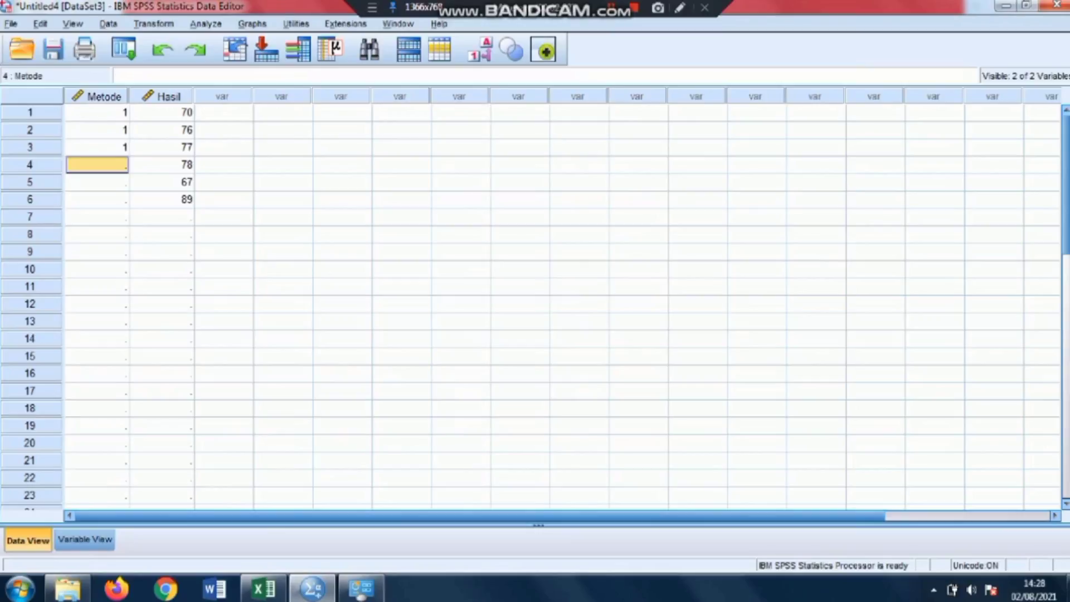
pyautogui.write('1')
pyautogui.press('Return')
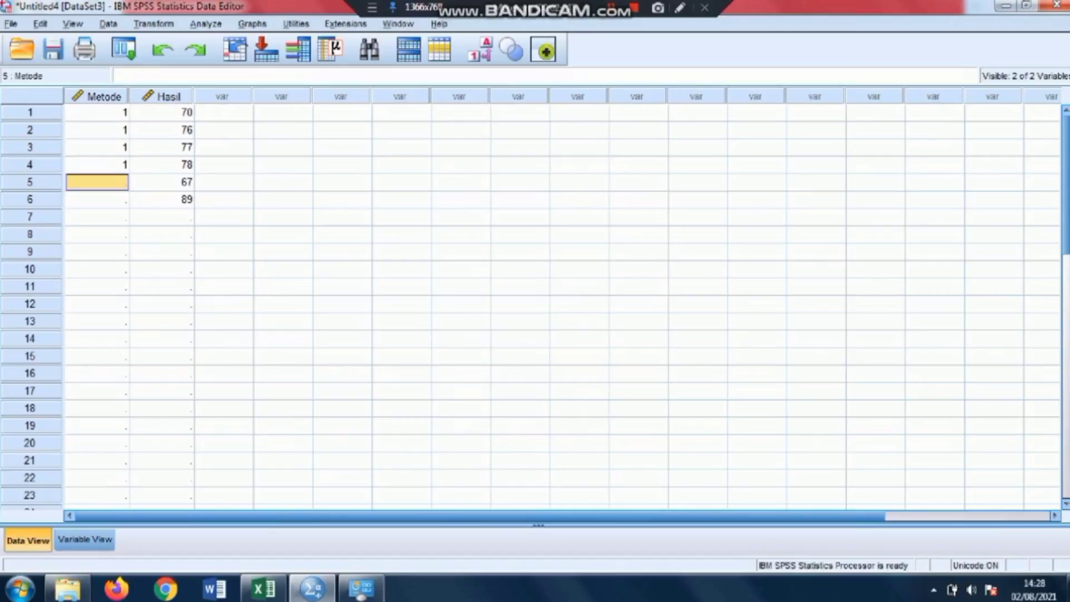
pyautogui.write('1')
pyautogui.press('Return')
pyautogui.write('1')
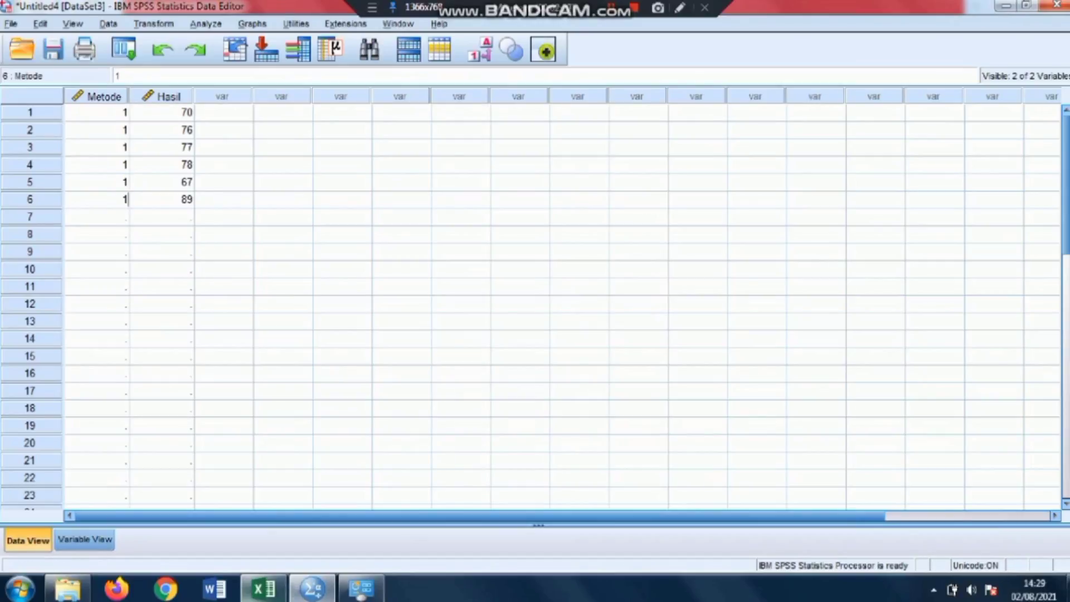
# Step: Copy column B's results from cells C3:C8 in Excel and paste them into the Hasil column in SPSS, starting at row 7
pyautogui.click(263, 588)
pyautogui.click(145, 250)
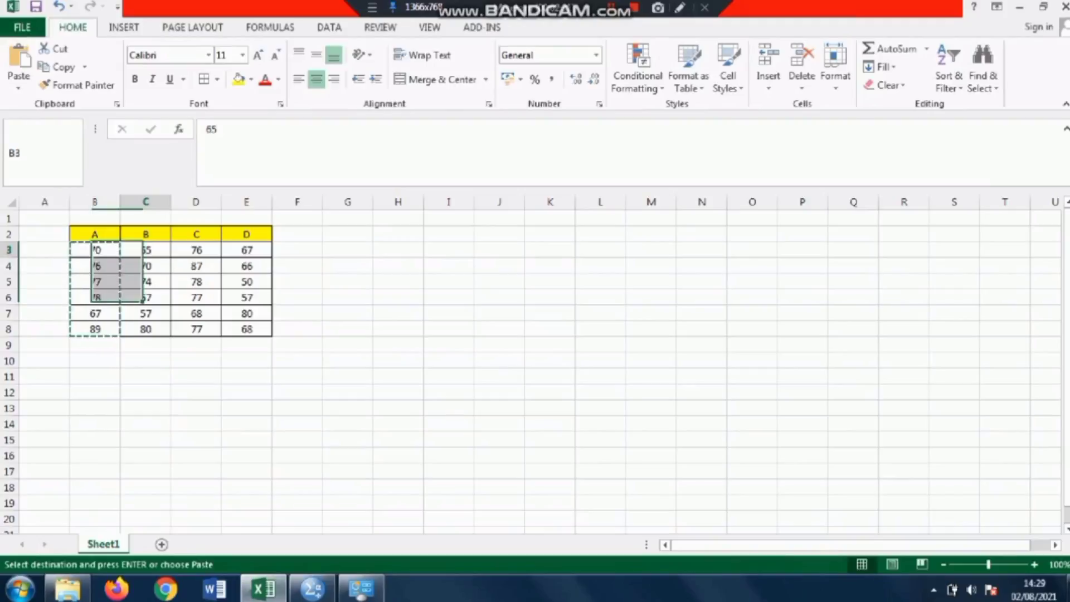
pyautogui.moveTo(146, 250); pyautogui.dragTo(145, 330)
pyautogui.hotkey('ctrl', 'c')
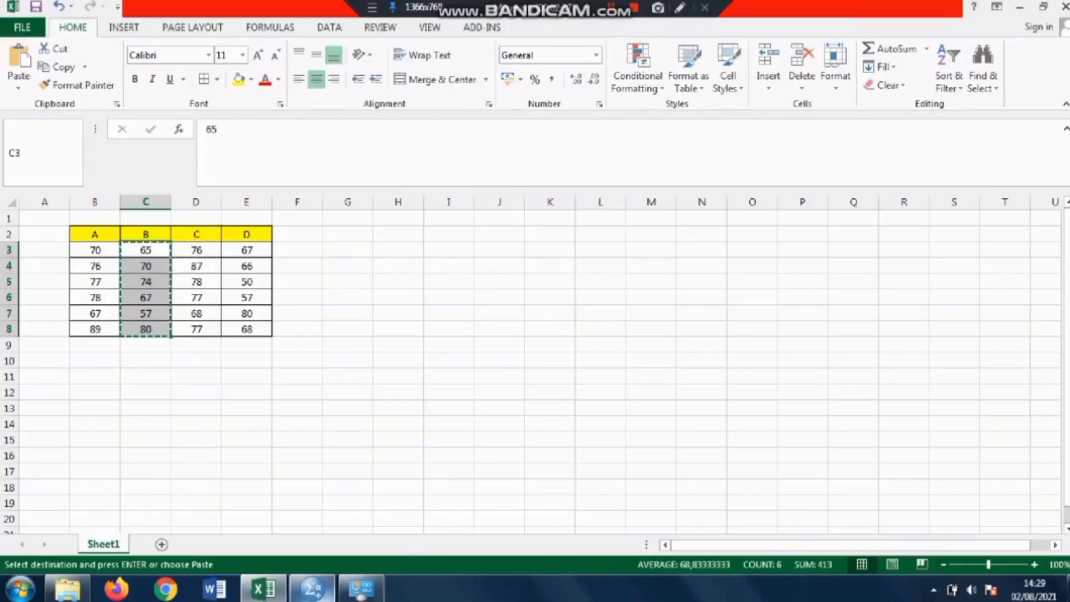
pyautogui.click(312, 588)
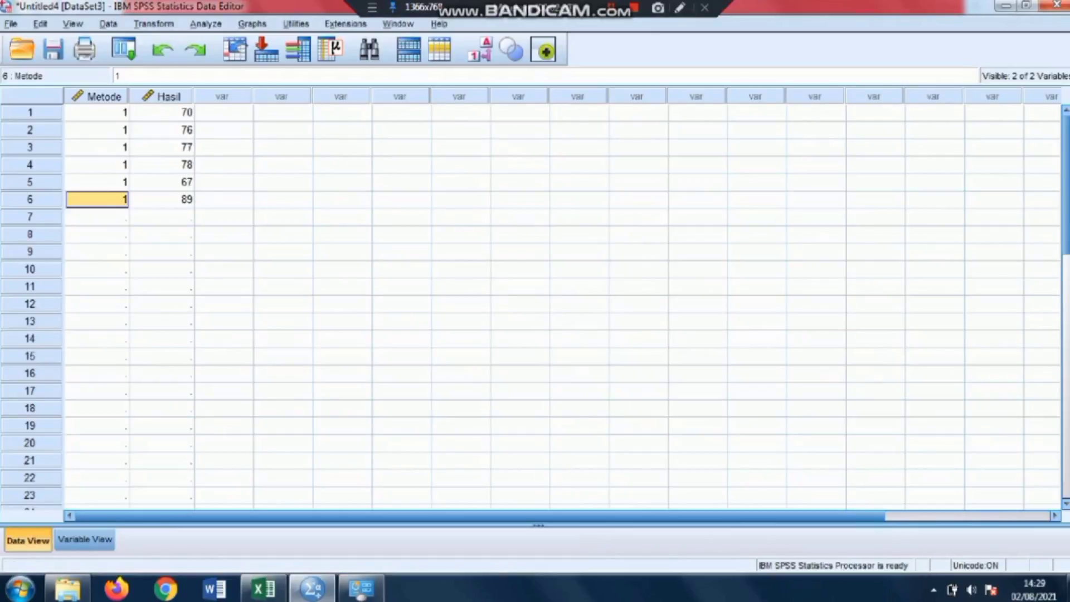
pyautogui.press('Right')
pyautogui.press('Down')
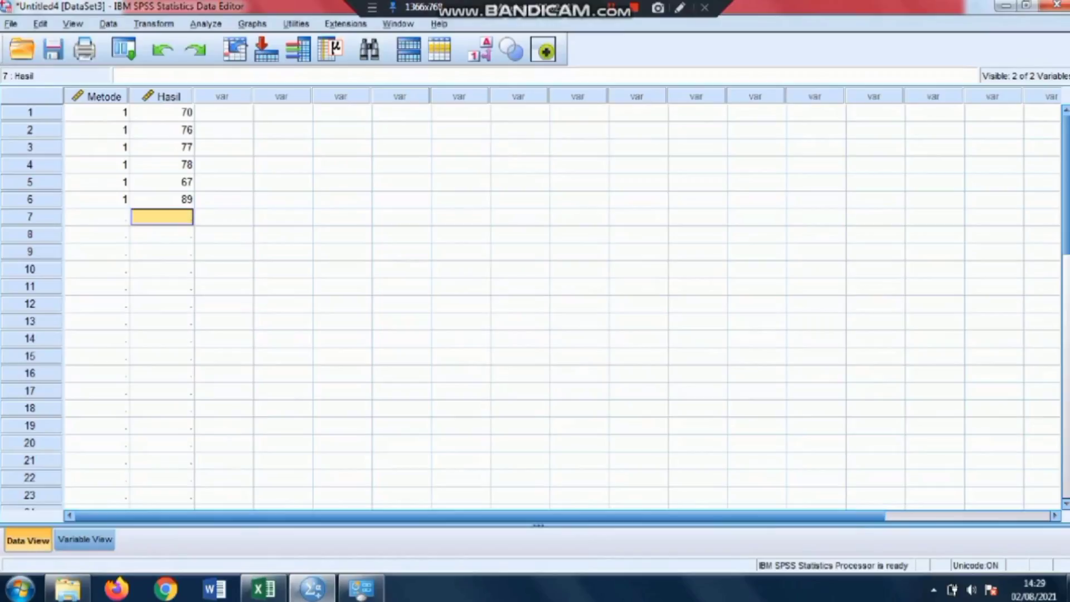
pyautogui.hotkey('ctrl', 'v')
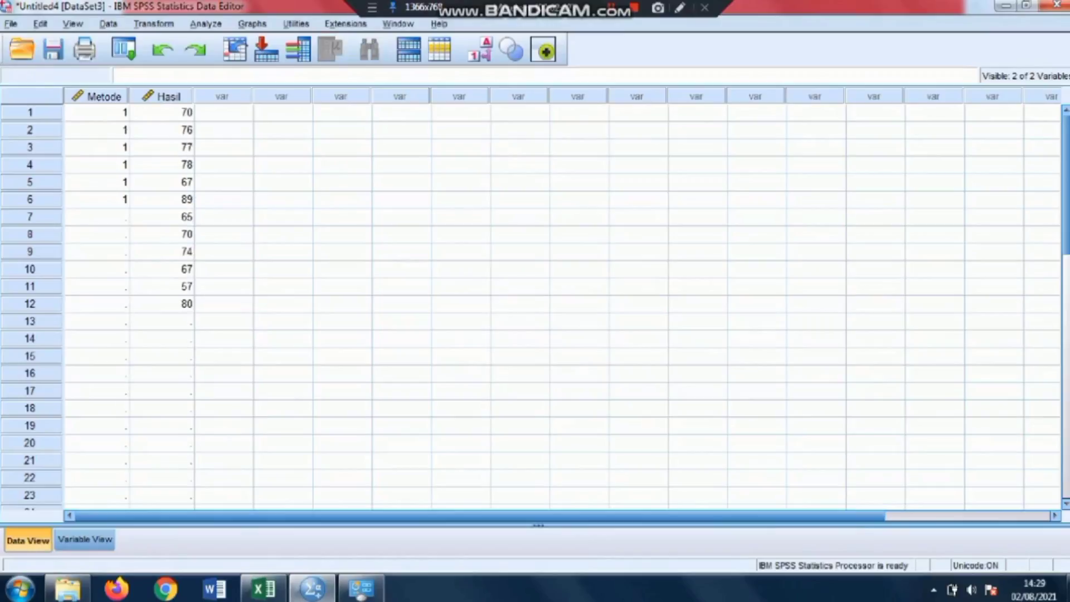
# Step: Enter the code 2 in the Metode column for rows 7 to 12
pyautogui.press('Left')
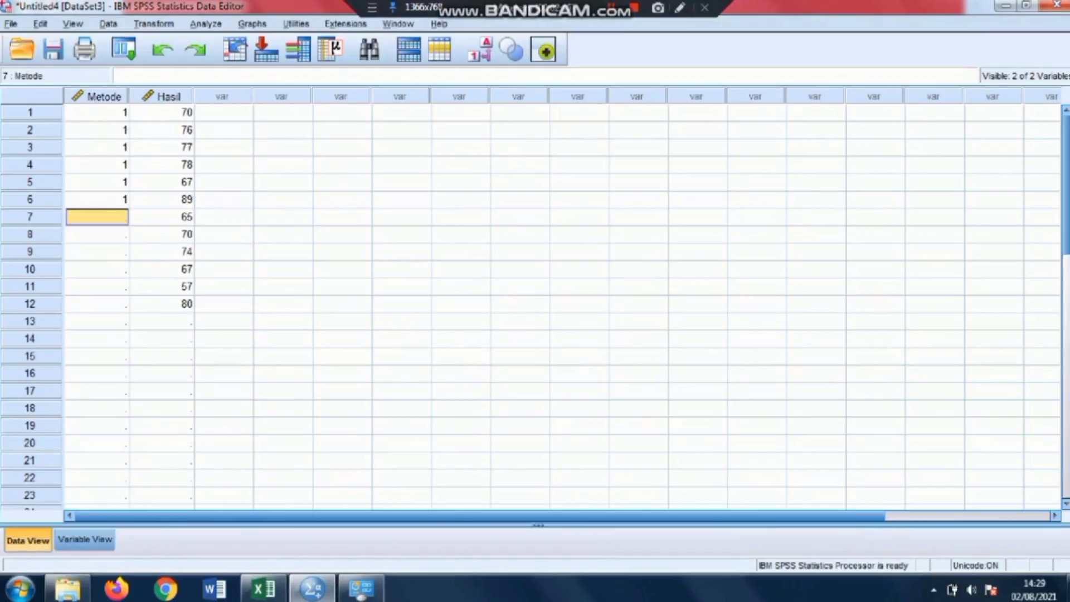
pyautogui.write('2')
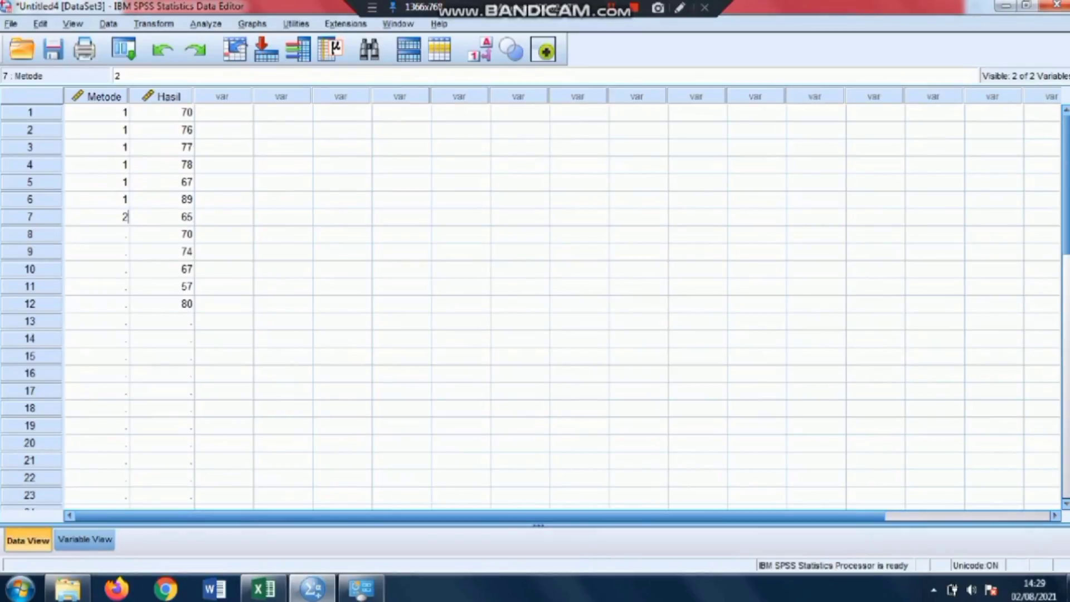
pyautogui.press('Return')
pyautogui.write('2')
pyautogui.press('Return')
pyautogui.write('2')
pyautogui.press('Return')
pyautogui.write('2')
pyautogui.press('Return')
pyautogui.write('2')
pyautogui.press('Return')
pyautogui.write('2')
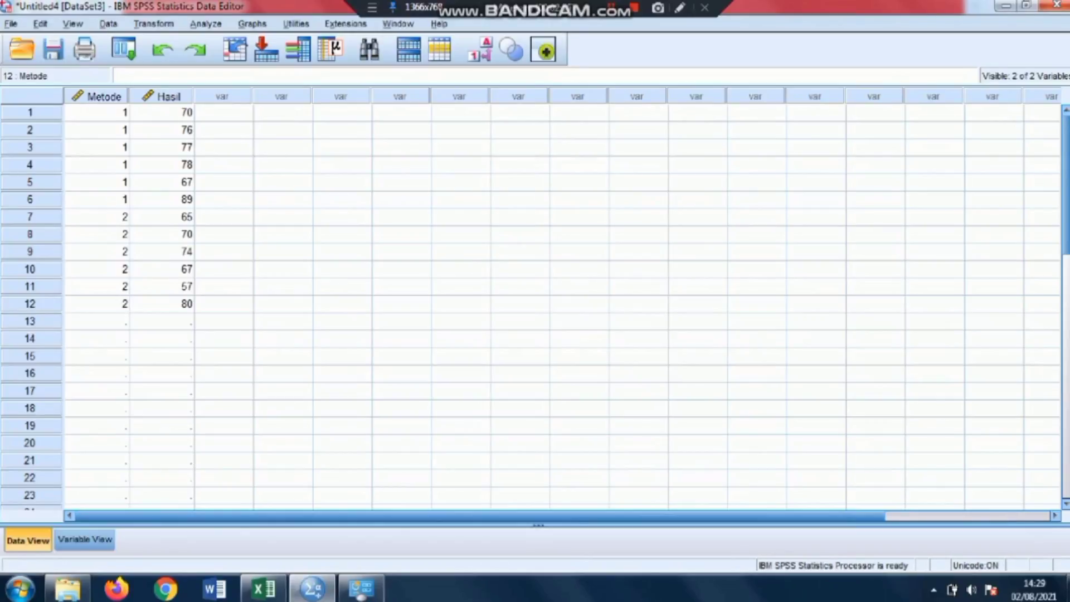
# Step: Copy column C's results from cells D3:D8 in Excel and paste them into the Hasil column in SPSS, starting at row 13
pyautogui.click(263, 589)
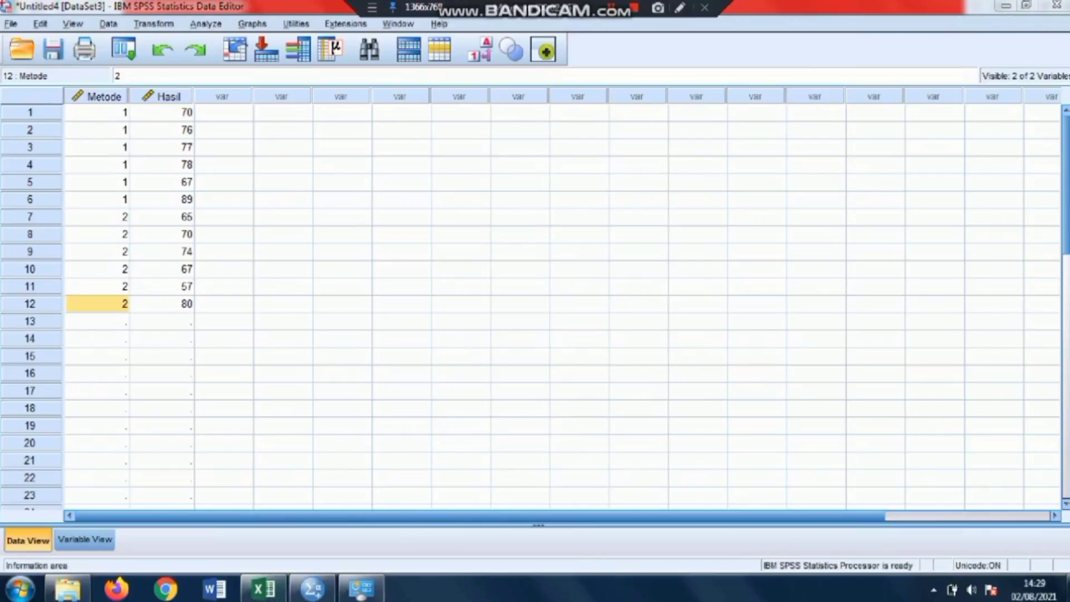
pyautogui.click(263, 589)
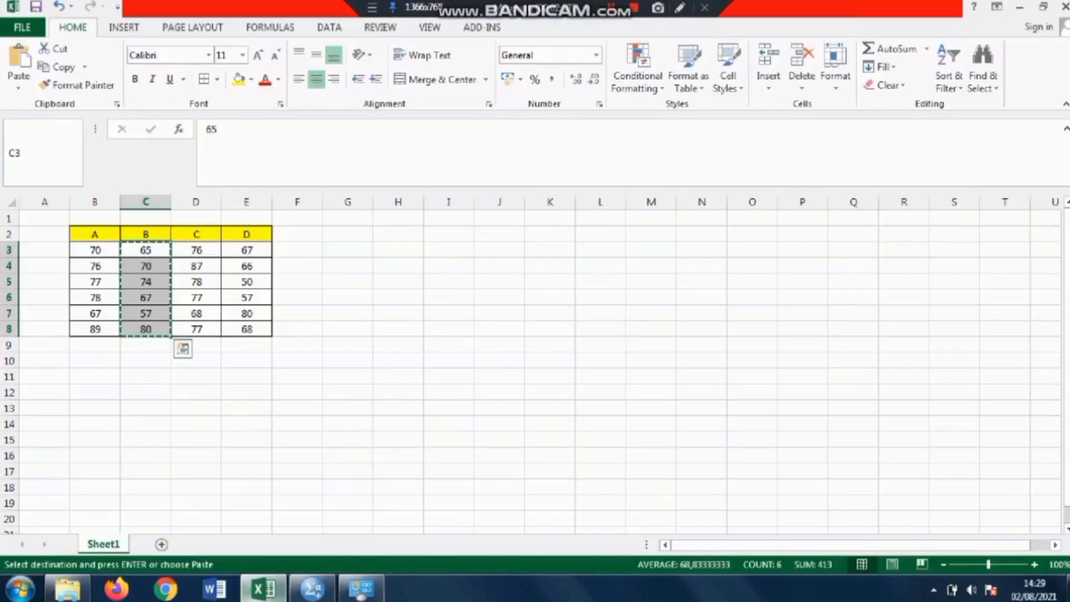
pyautogui.moveTo(196, 250); pyautogui.dragTo(196, 329)
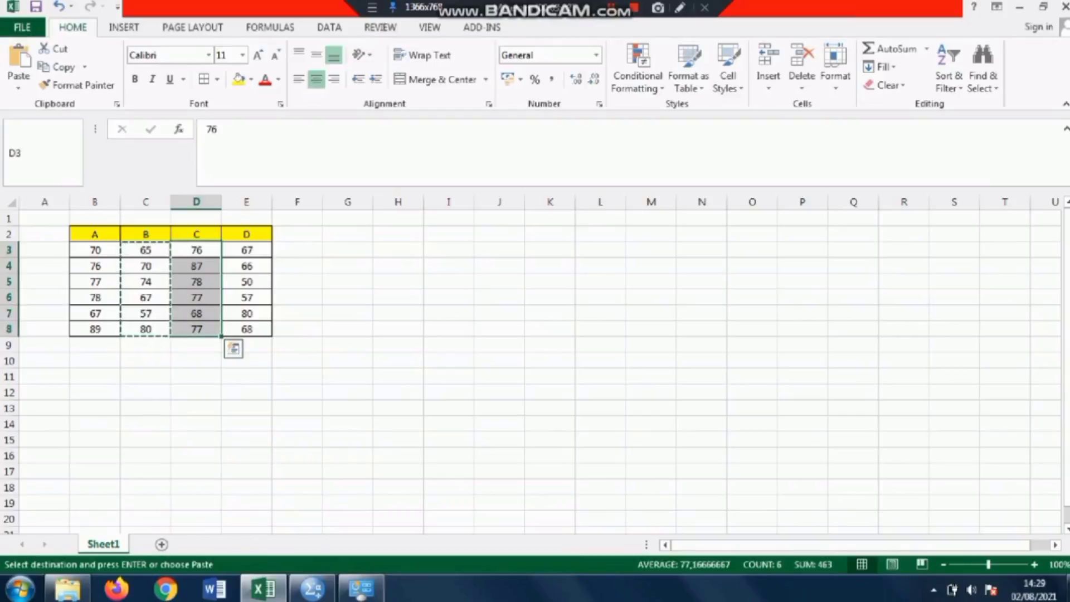
pyautogui.hotkey('ctrl', 'c')
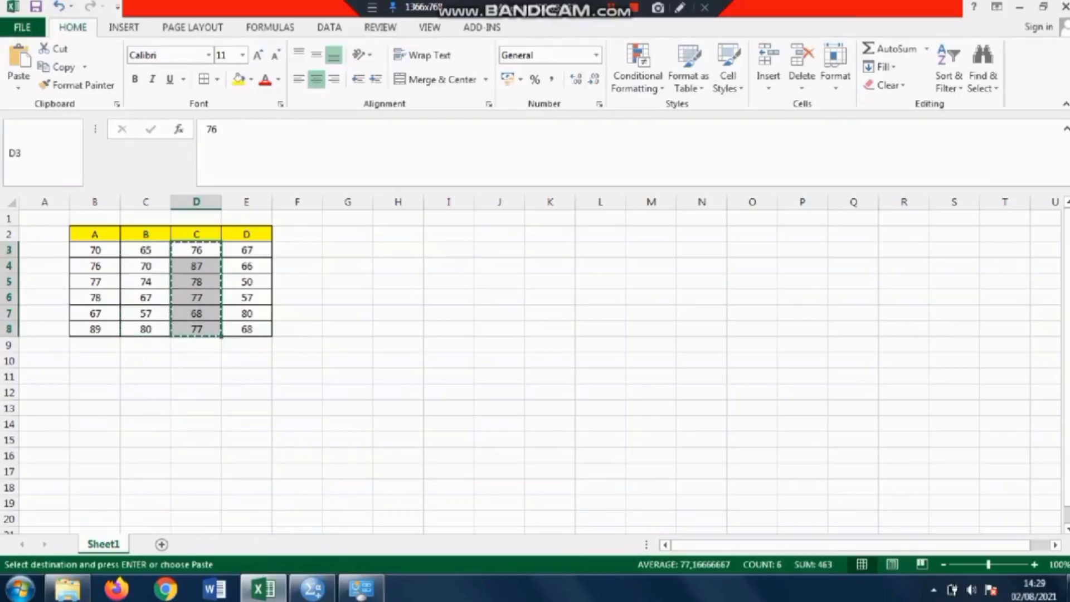
pyautogui.click(312, 588)
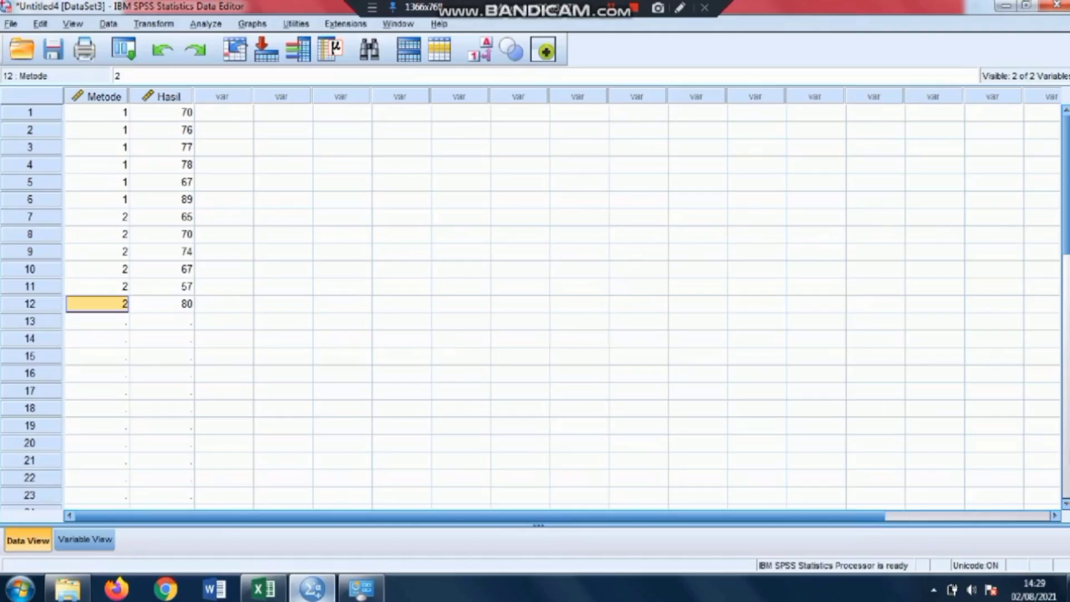
pyautogui.click(162, 321)
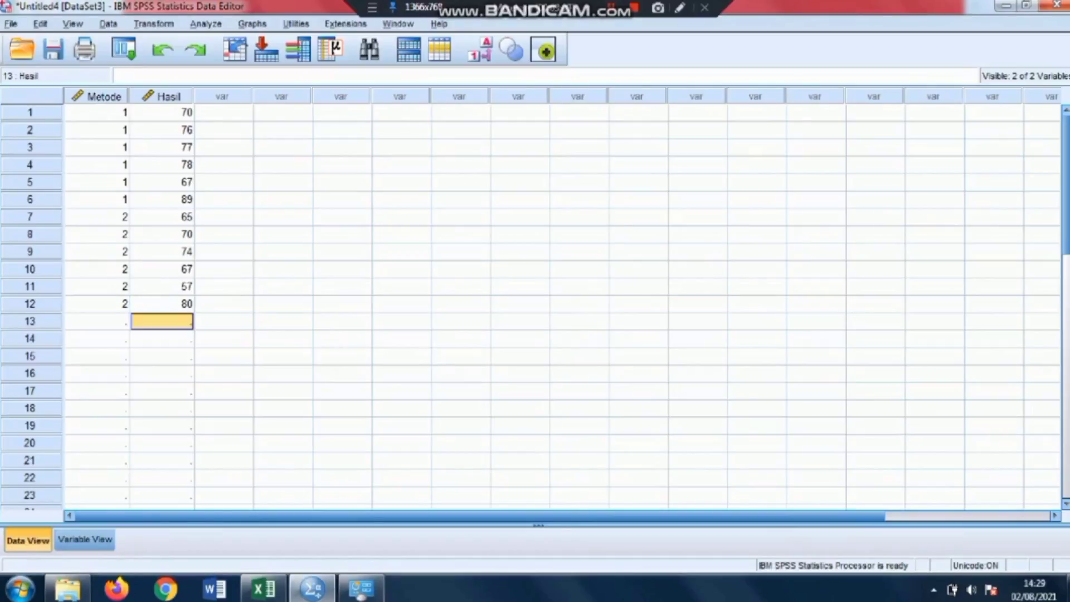
pyautogui.hotkey('ctrl', 'v')
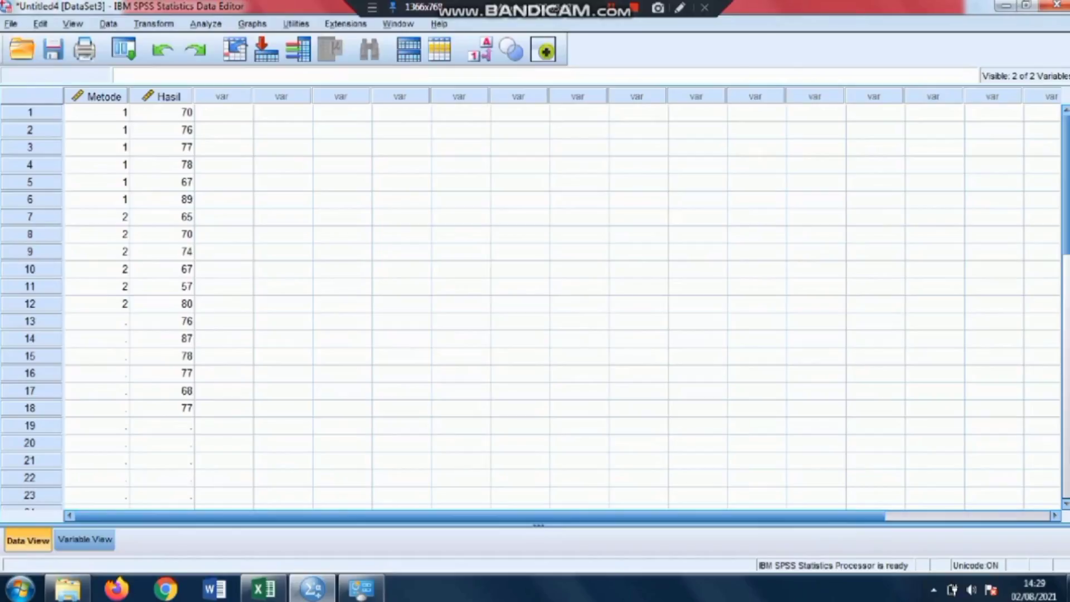
# Step: Enter the code 3 in the Metode column for rows 13 to 18
pyautogui.click(98, 304)
pyautogui.click(97, 321)
pyautogui.write('3')
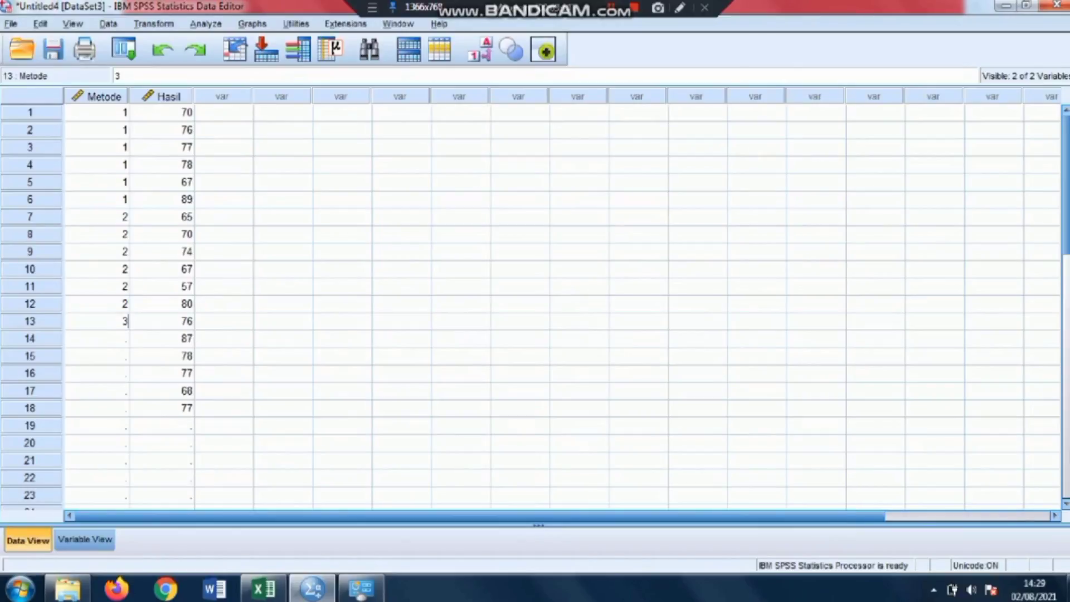
pyautogui.press('Return')
pyautogui.write('3')
pyautogui.press('Return')
pyautogui.write('3')
pyautogui.press('Return')
pyautogui.write('3')
pyautogui.press('Return')
pyautogui.write('33')
pyautogui.press('BackSpace')
pyautogui.press('Return')
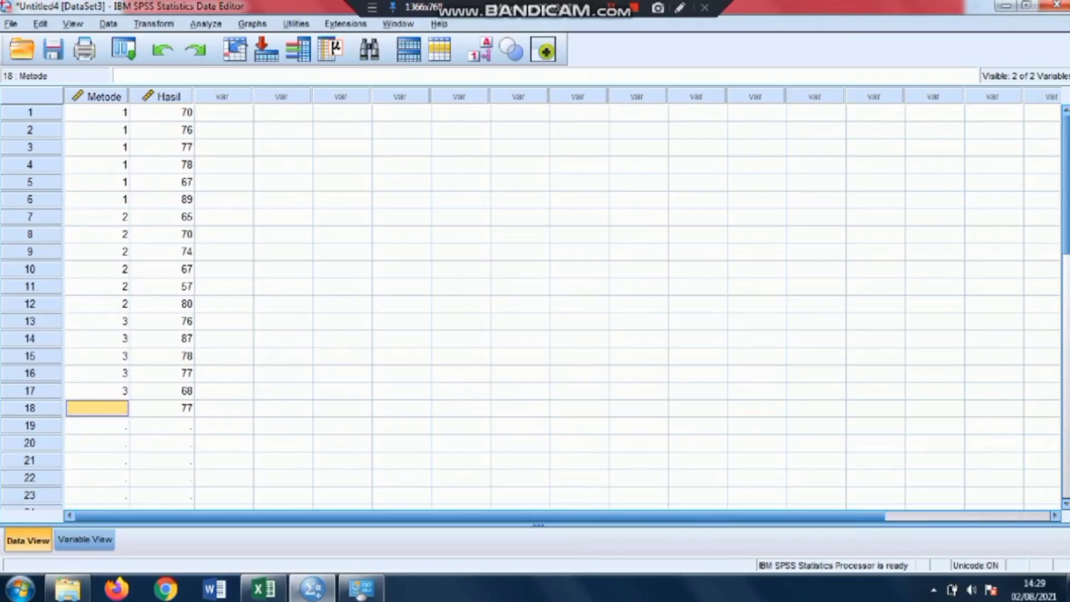
pyautogui.write('3')
pyautogui.press('Tab')
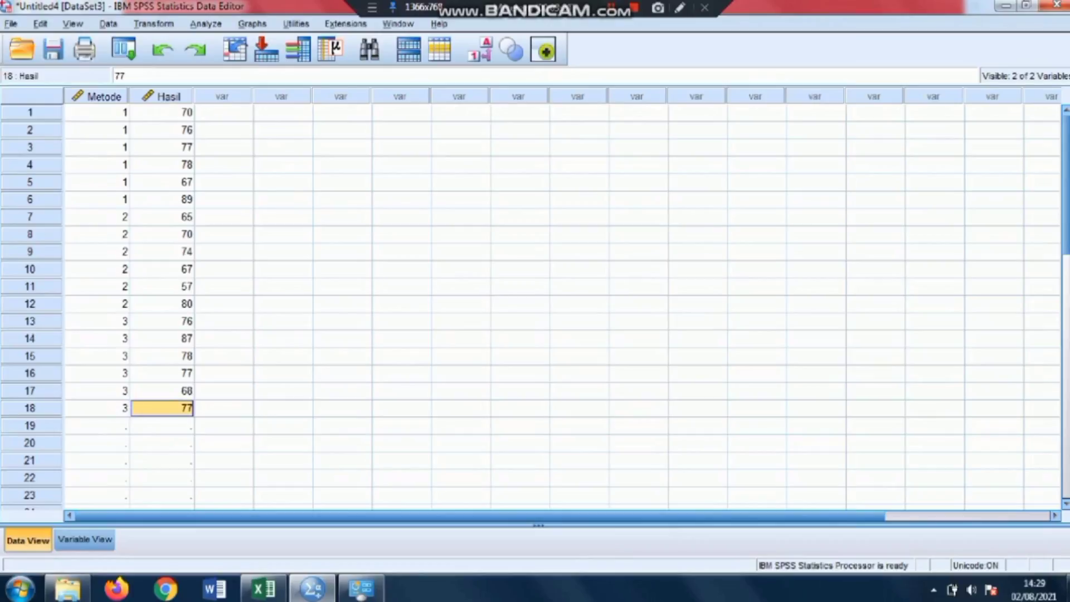
# Step: Copy column D's results from cells E3:E8 in Excel and paste them into the Hasil column in SPSS, starting at row 19
pyautogui.press('Down')
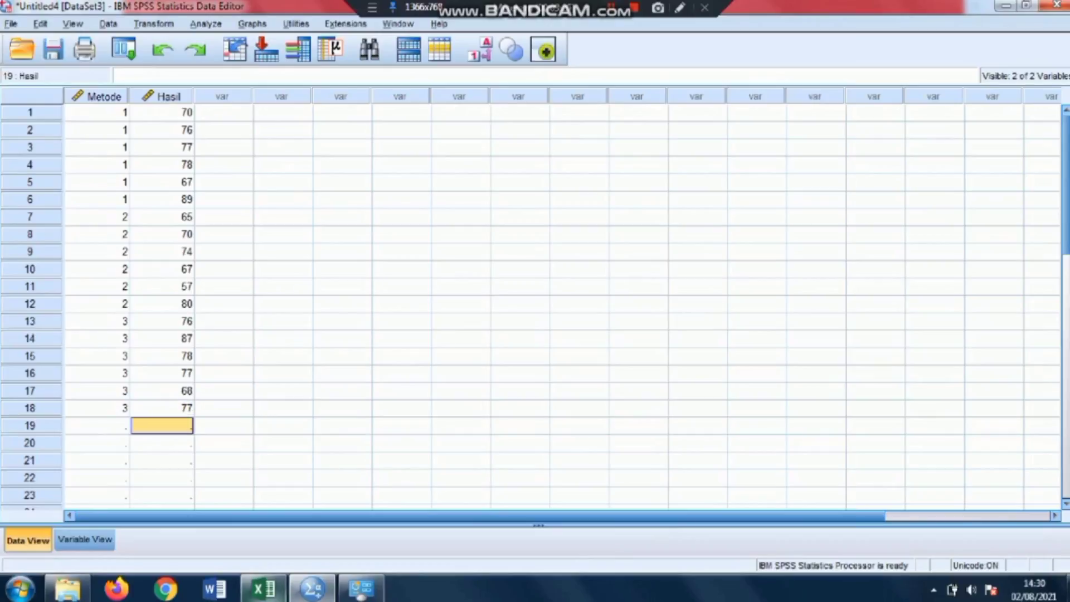
pyautogui.click(264, 588)
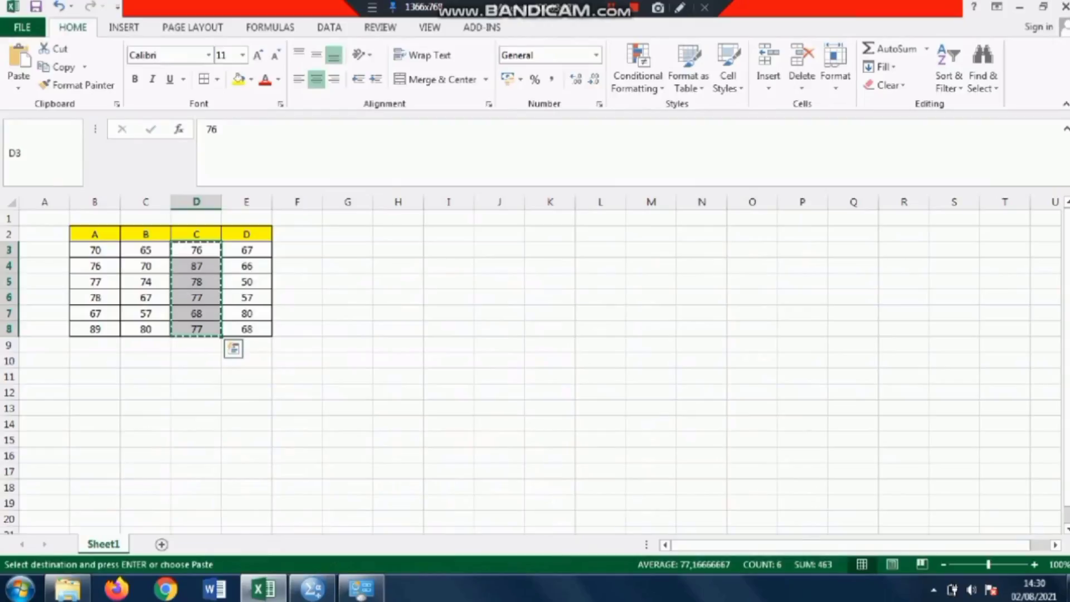
pyautogui.moveTo(246, 249); pyautogui.dragTo(246, 329)
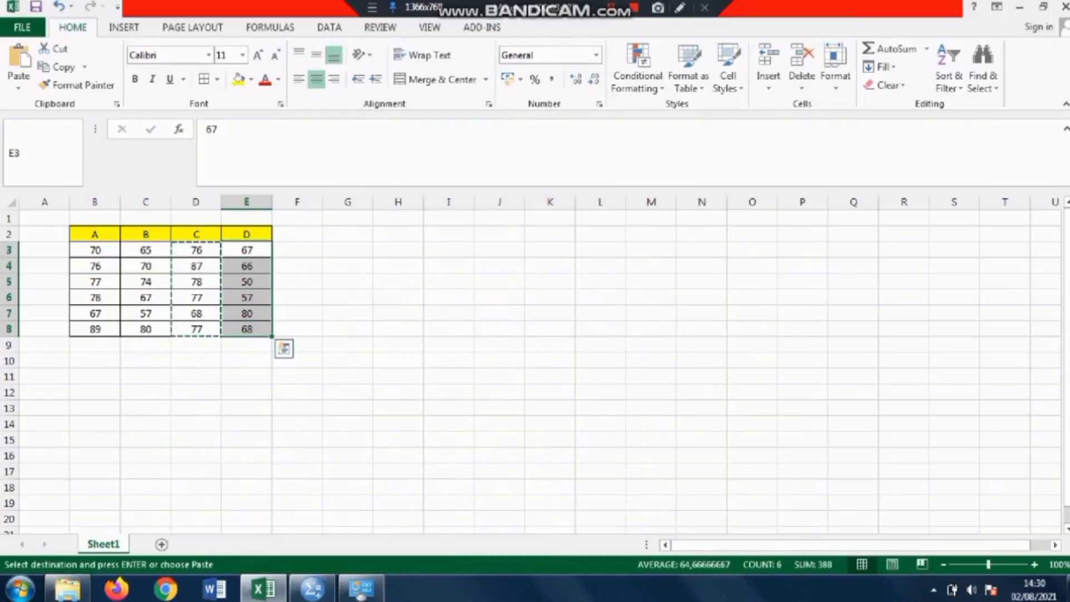
pyautogui.hotkey('ctrl', 'c')
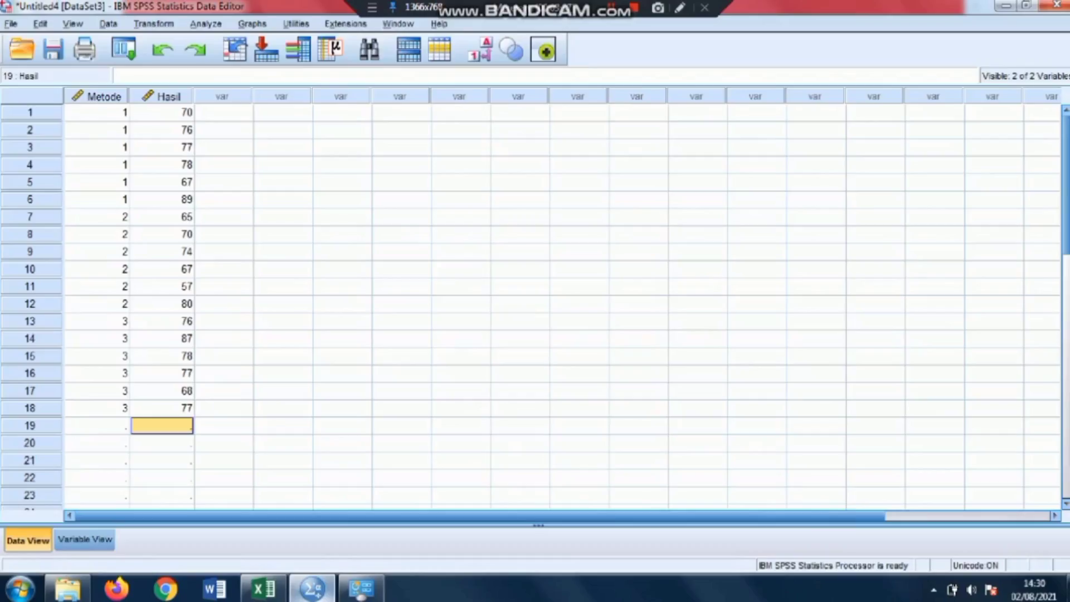
pyautogui.click(312, 588)
pyautogui.hotkey('ctrl', 'v')
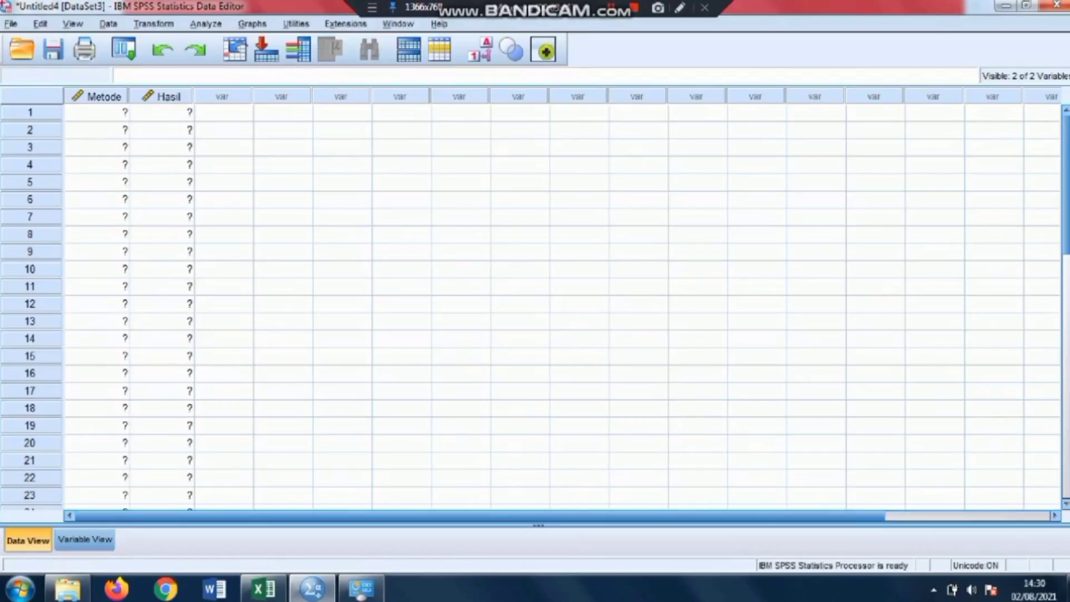
# Step: Enter the code 4 in the Metode column for rows 19 to 24
pyautogui.click(97, 426)
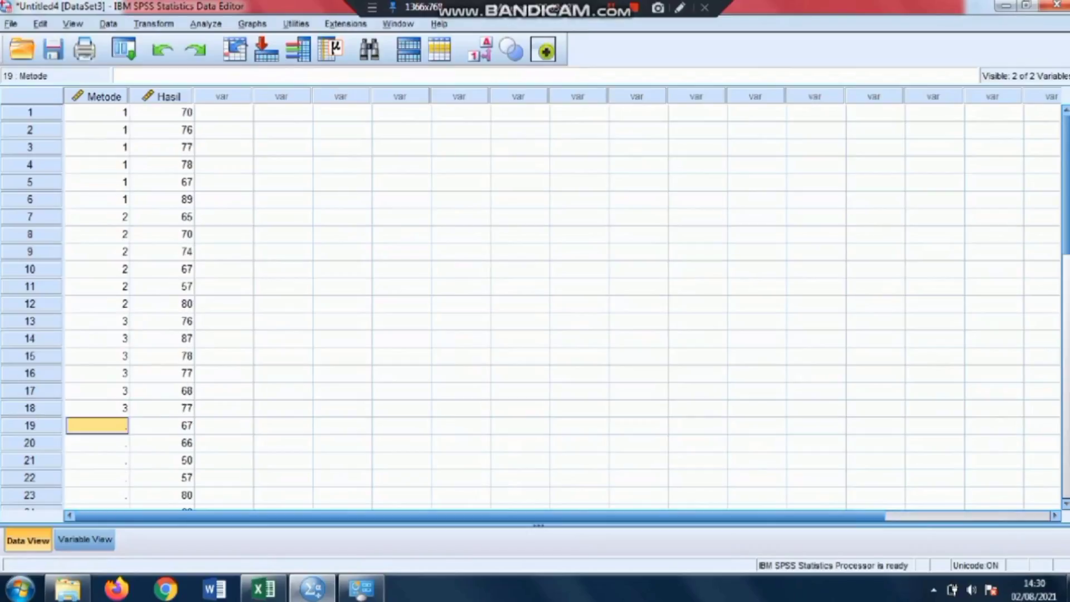
pyautogui.write('4')
pyautogui.press('Return')
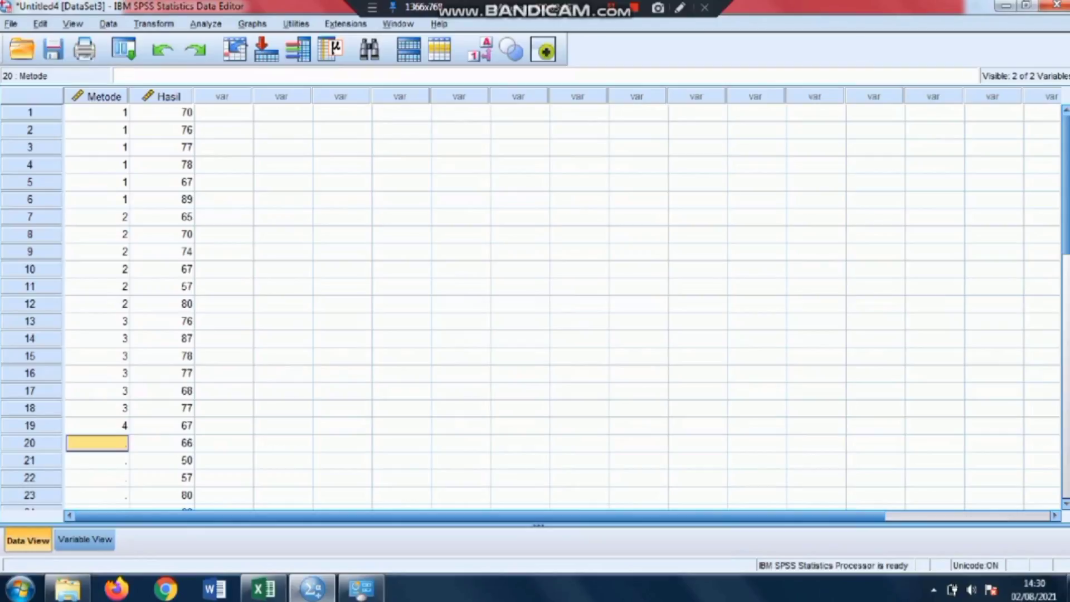
pyautogui.write('4')
pyautogui.press('Return')
pyautogui.write('4')
pyautogui.press('Return')
pyautogui.write('4')
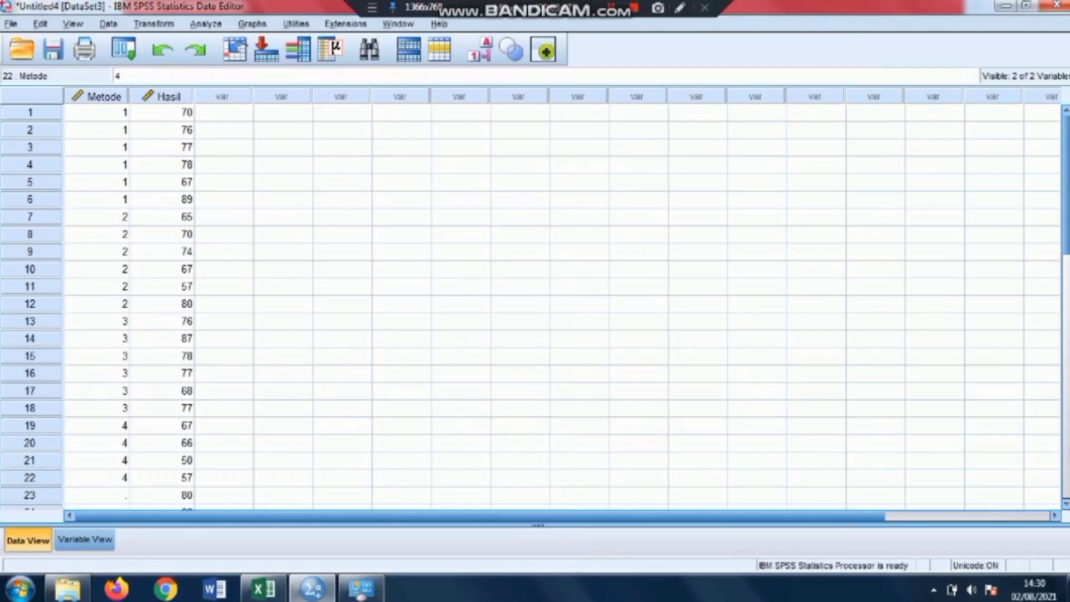
pyautogui.press('Return')
pyautogui.write('4')
pyautogui.scroll(-2, 557, 306)
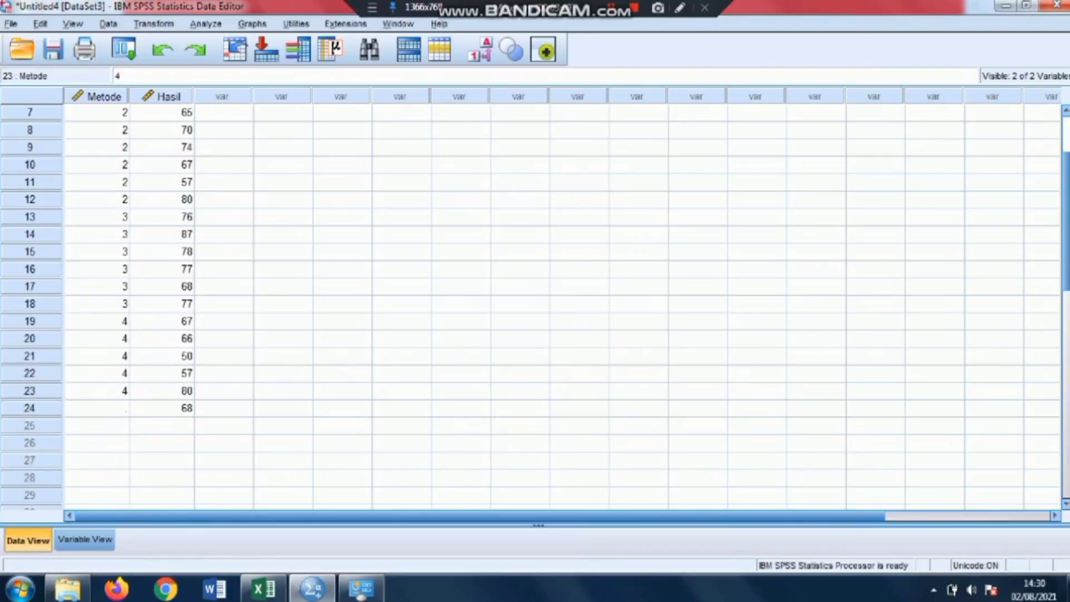
pyautogui.press('Return')
pyautogui.write('4')
pyautogui.scroll(2, 558, 306)
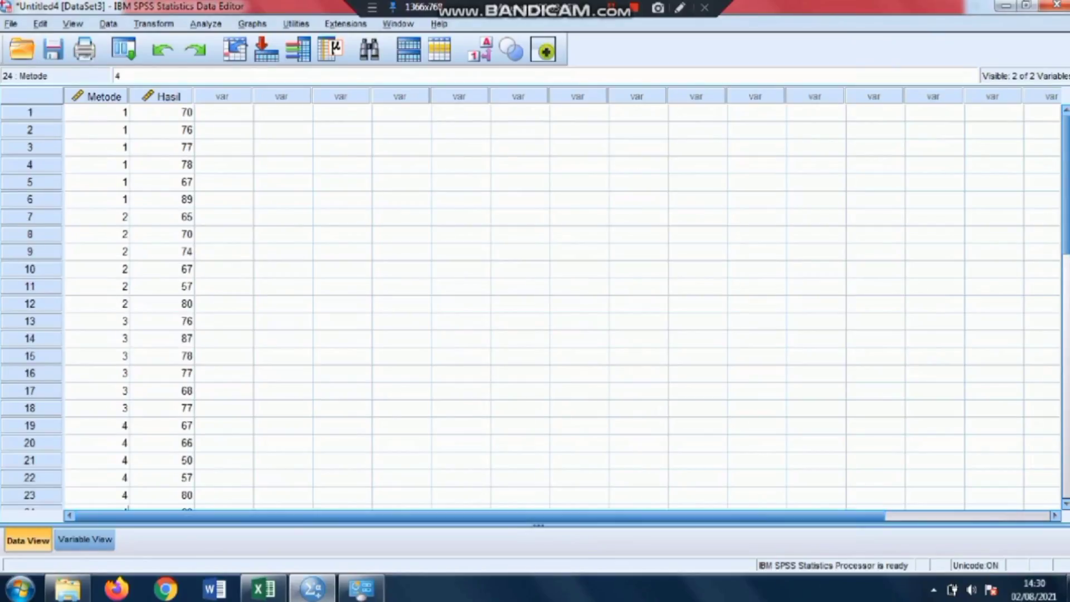
# Step: Set up an Explore analysis with Metode as the factor and Hasil as the dependent variable
pyautogui.click(85, 540)
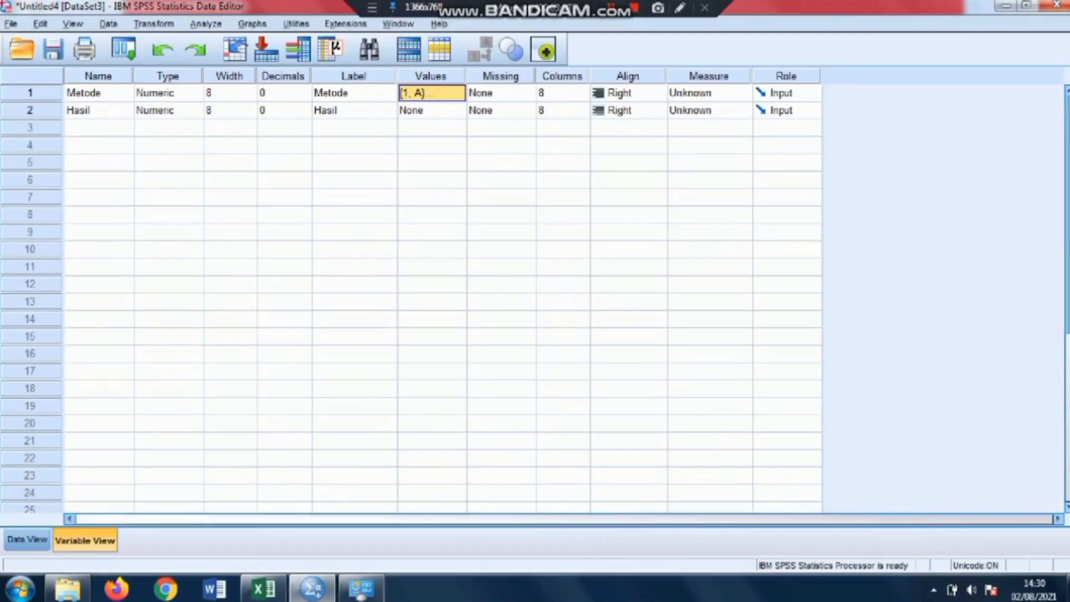
pyautogui.click(206, 24)
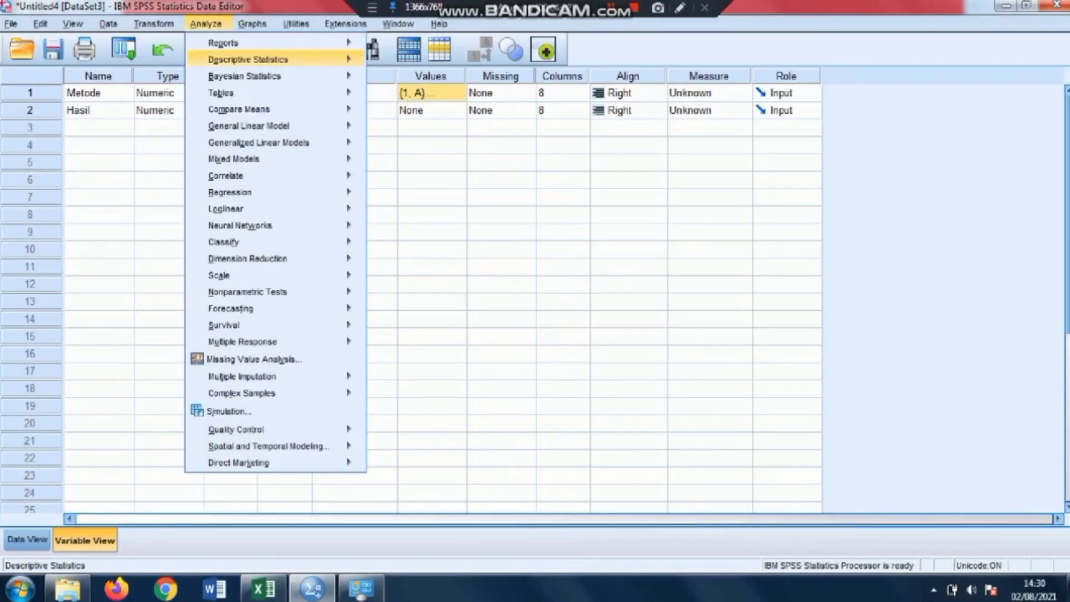
pyautogui.moveTo(248, 60)
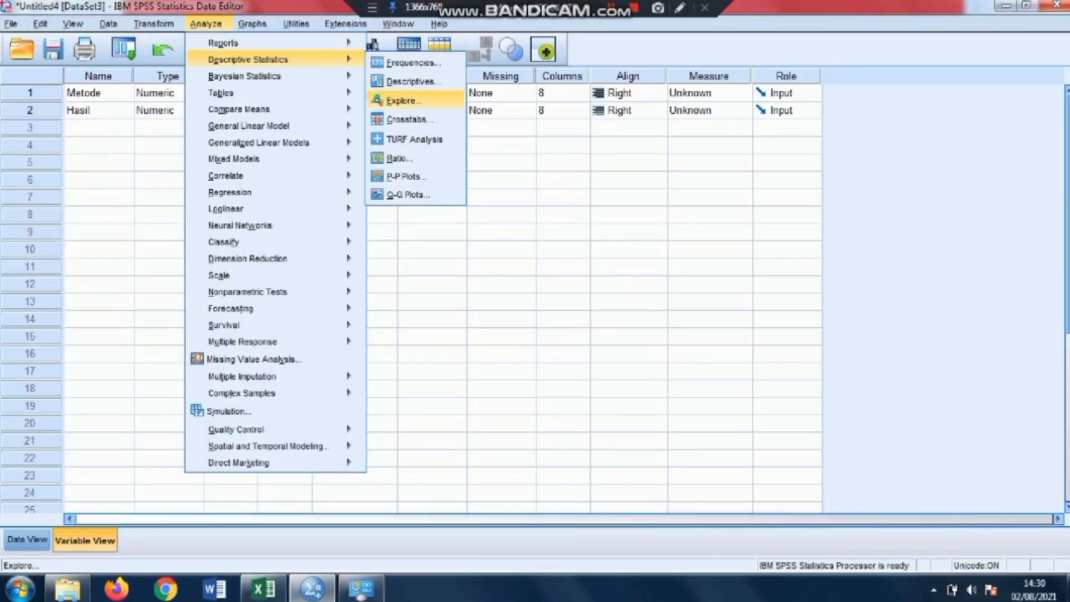
pyautogui.click(402, 100)
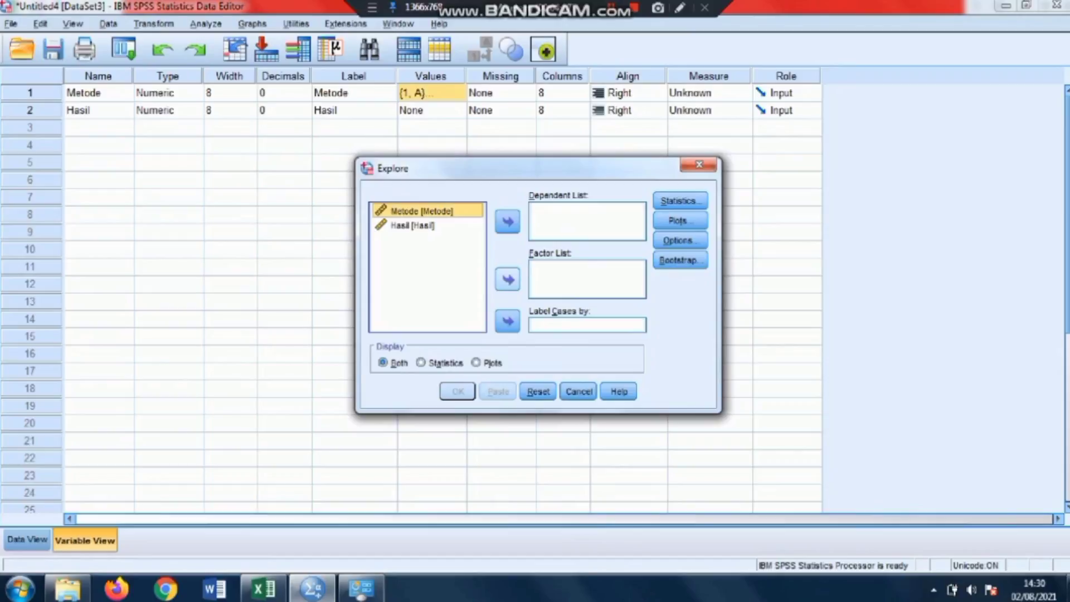
pyautogui.click(507, 279)
pyautogui.click(412, 211)
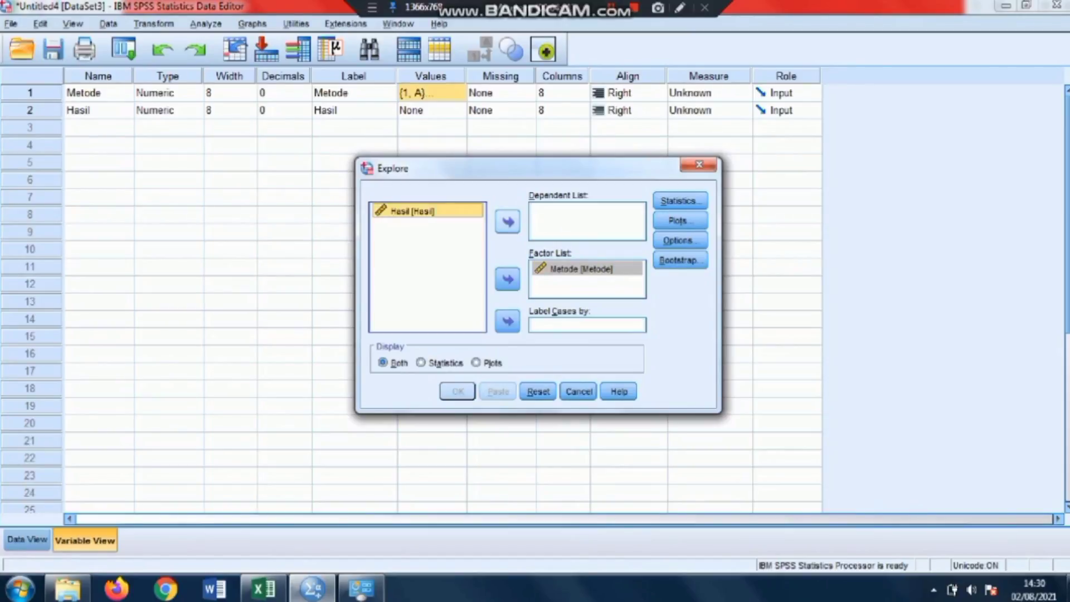
pyautogui.click(507, 222)
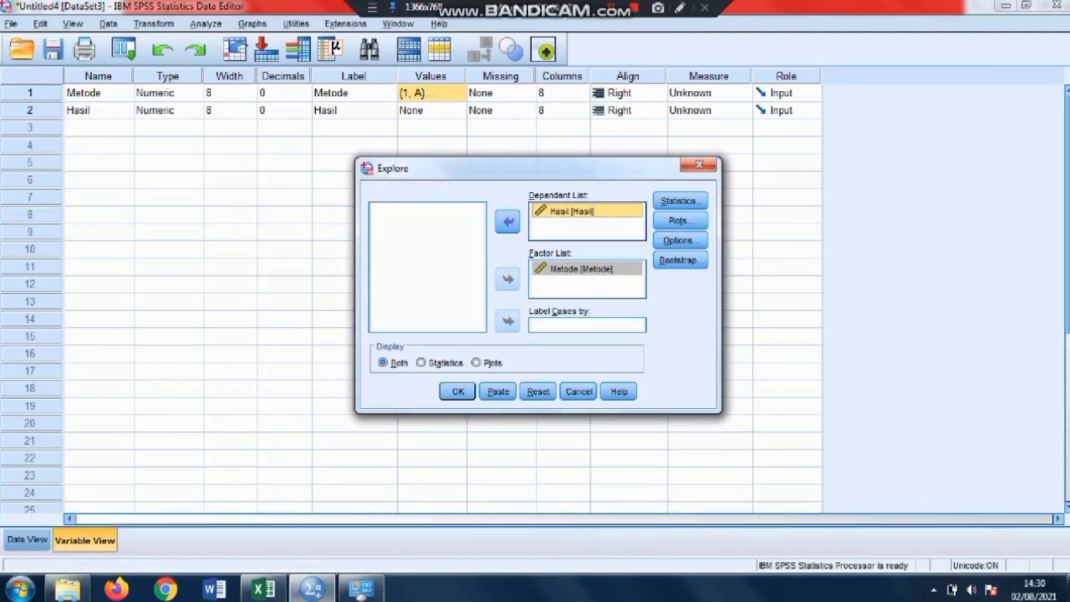
# Step: Keep Descriptives at a 95% confidence interval and listwise exclusion, enable normality plots with tests, and run the Explore analysis
pyautogui.click(680, 200)
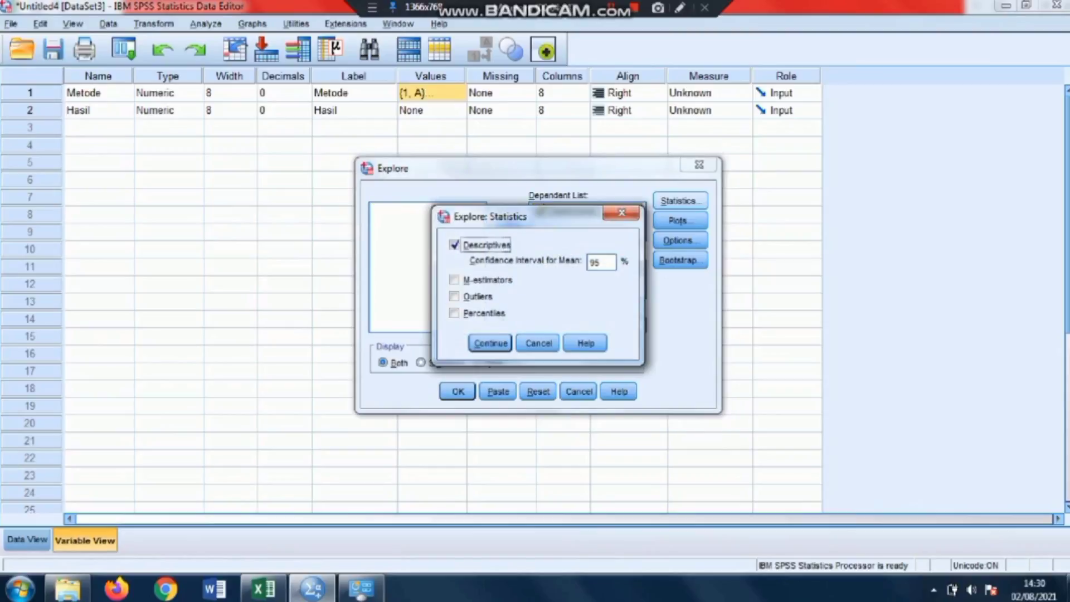
pyautogui.click(490, 343)
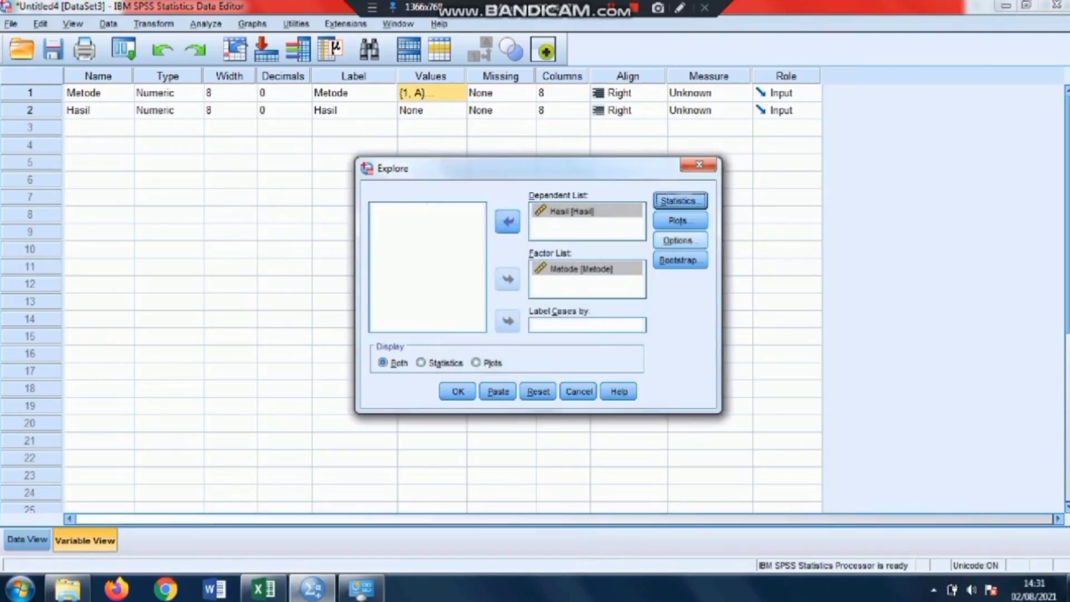
pyautogui.click(680, 222)
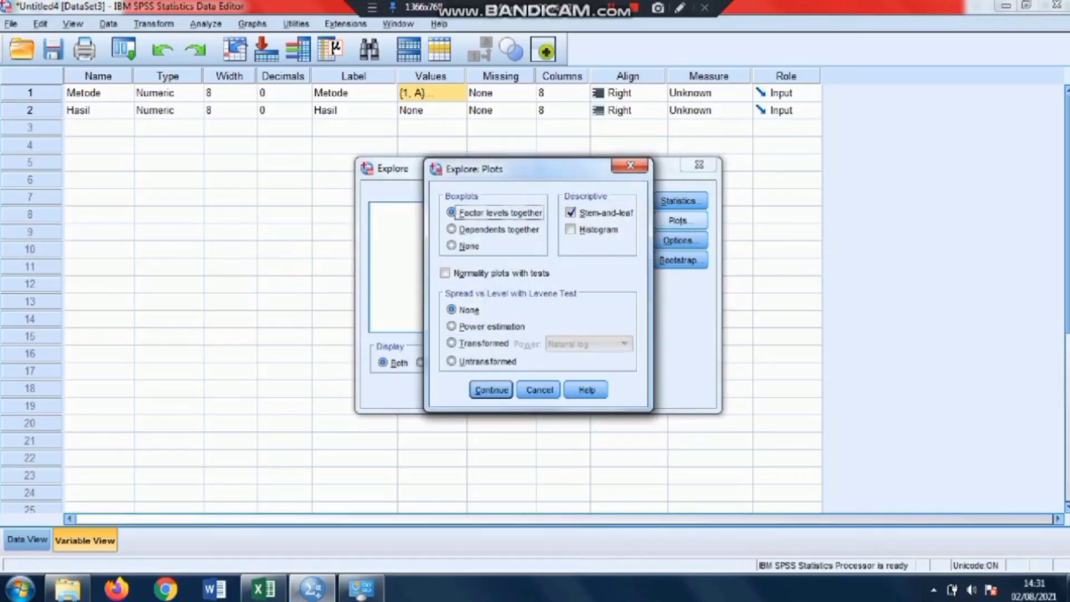
pyautogui.click(445, 273)
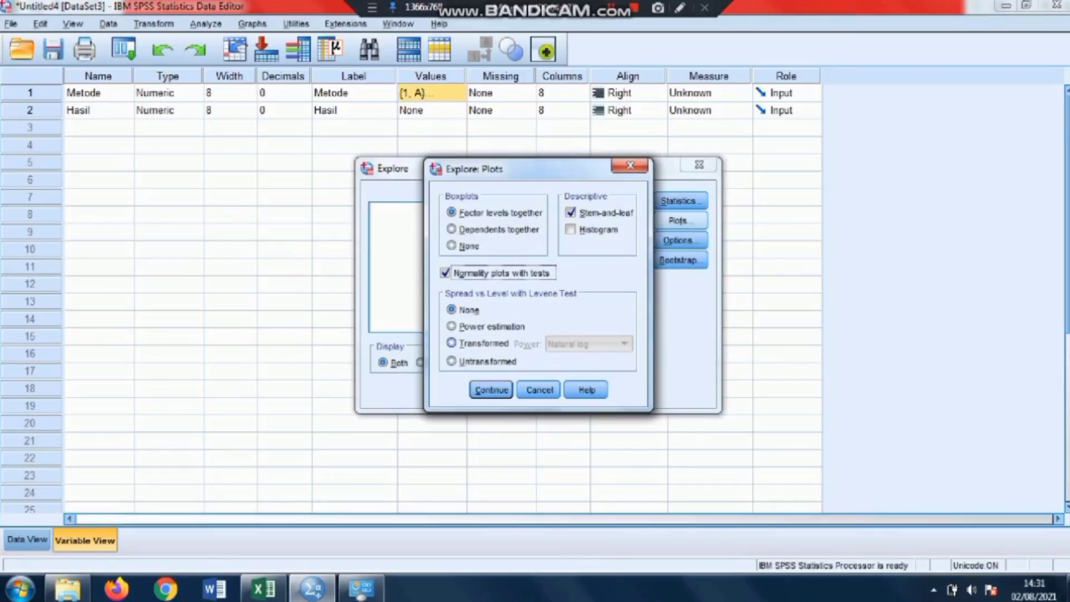
pyautogui.click(491, 390)
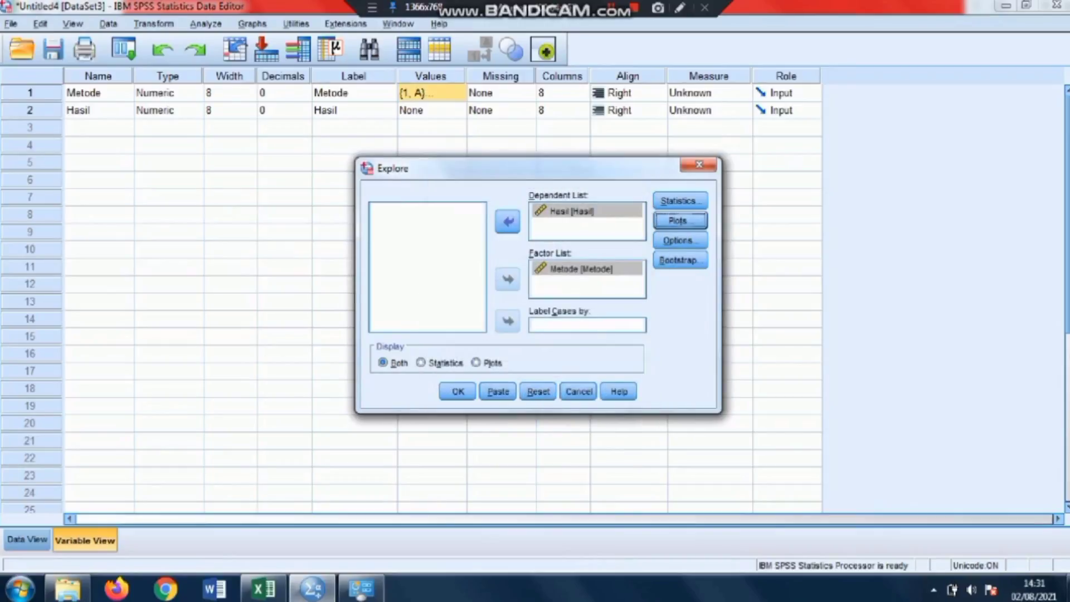
pyautogui.click(678, 240)
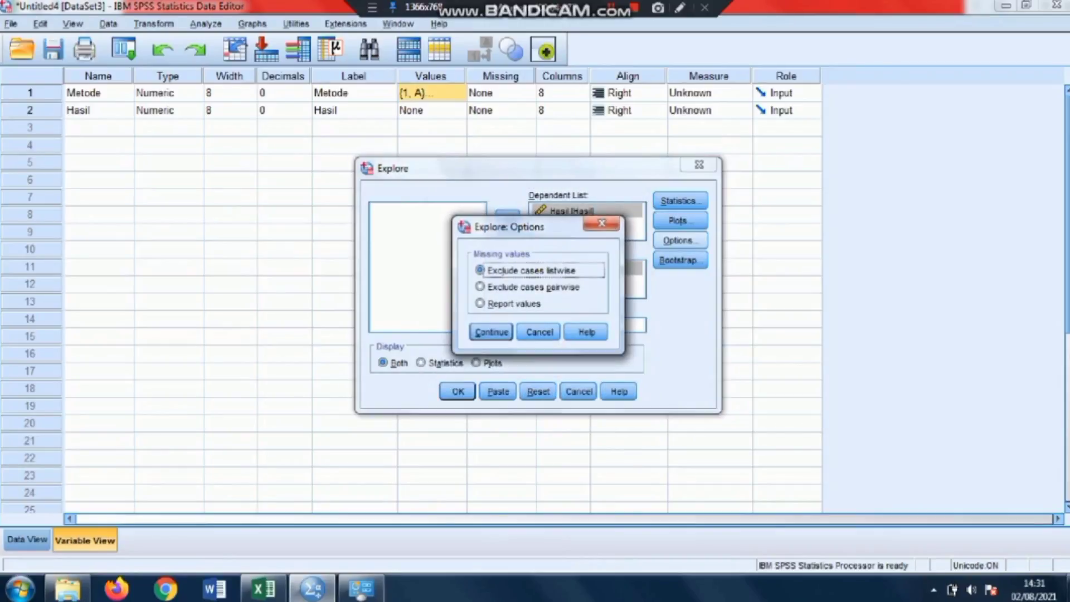
pyautogui.press('Return')
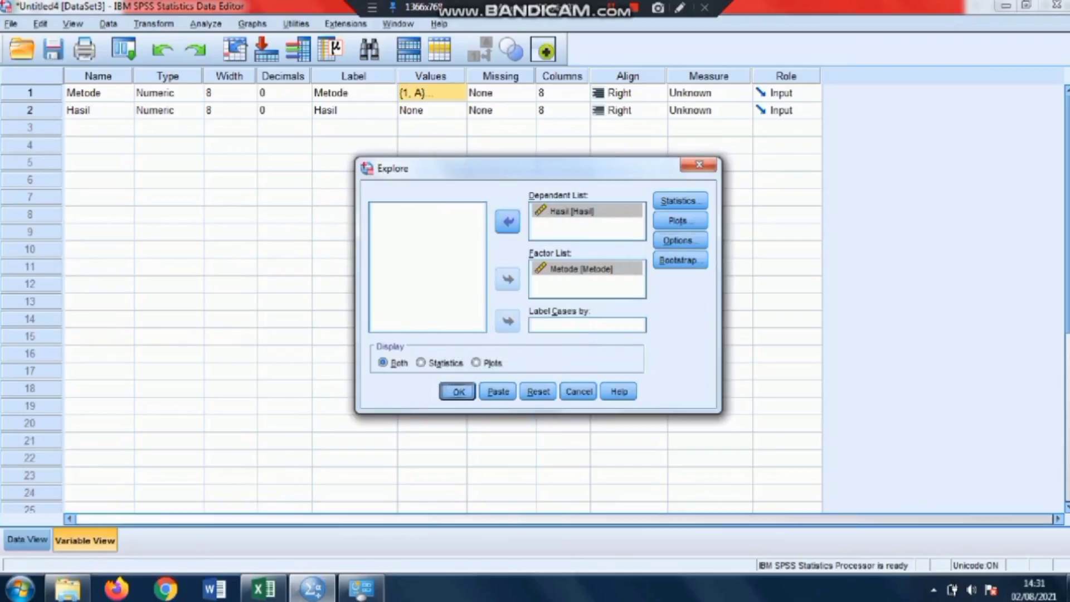
pyautogui.press('Return')
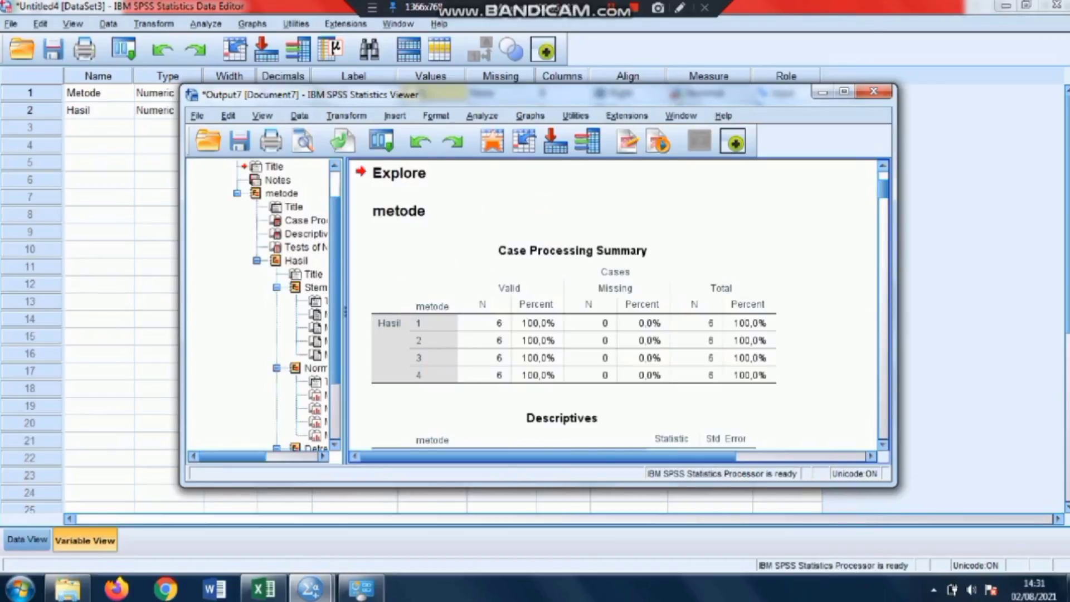
# Step: Review the Descriptives and Tests of Normality tables in the Explore output and return to the data editor
pyautogui.scroll(-10, 613, 304)
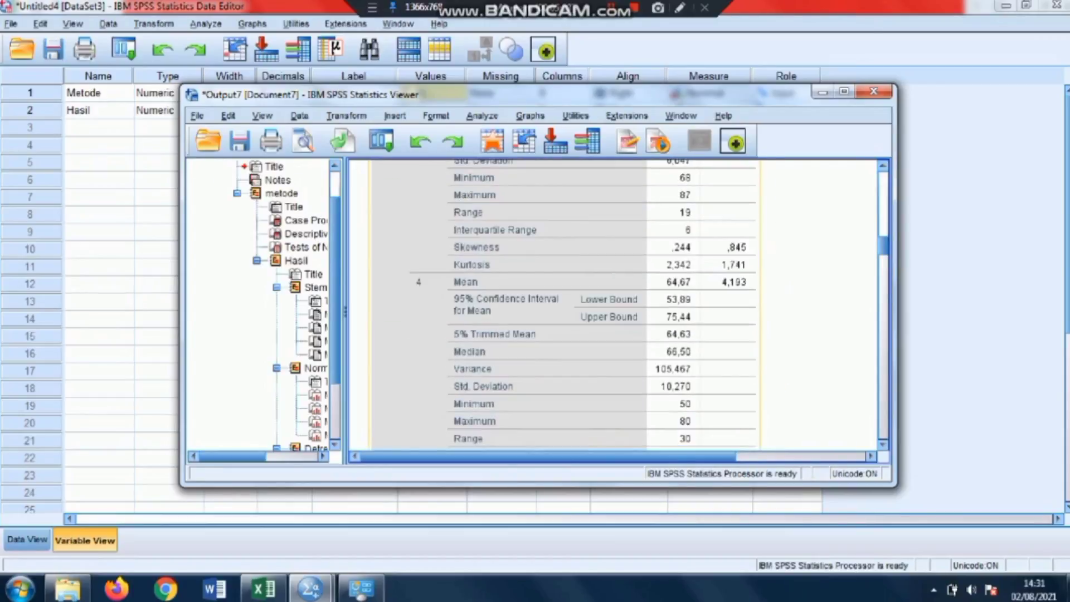
pyautogui.scroll(-5, 613, 304)
pyautogui.scroll(3, 613, 304)
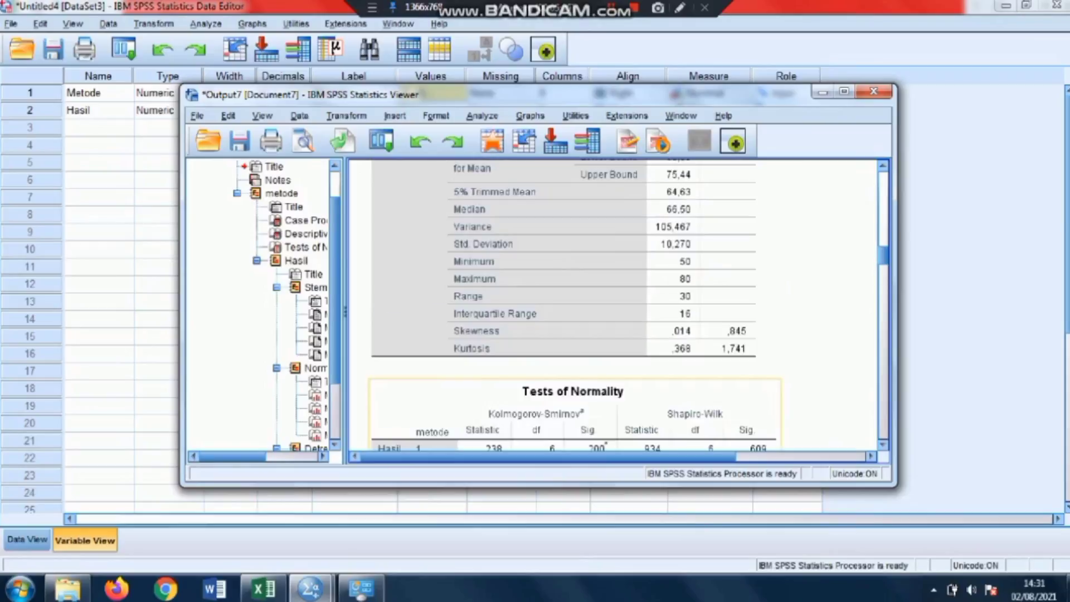
pyautogui.scroll(-5, 614, 304)
pyautogui.scroll(3, 614, 304)
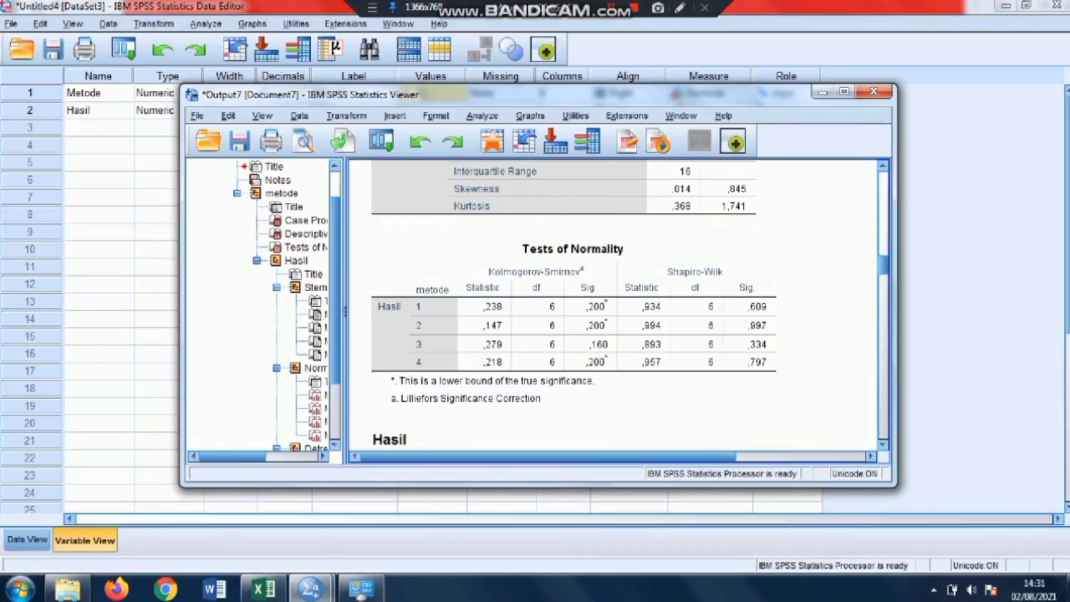
pyautogui.click(823, 91)
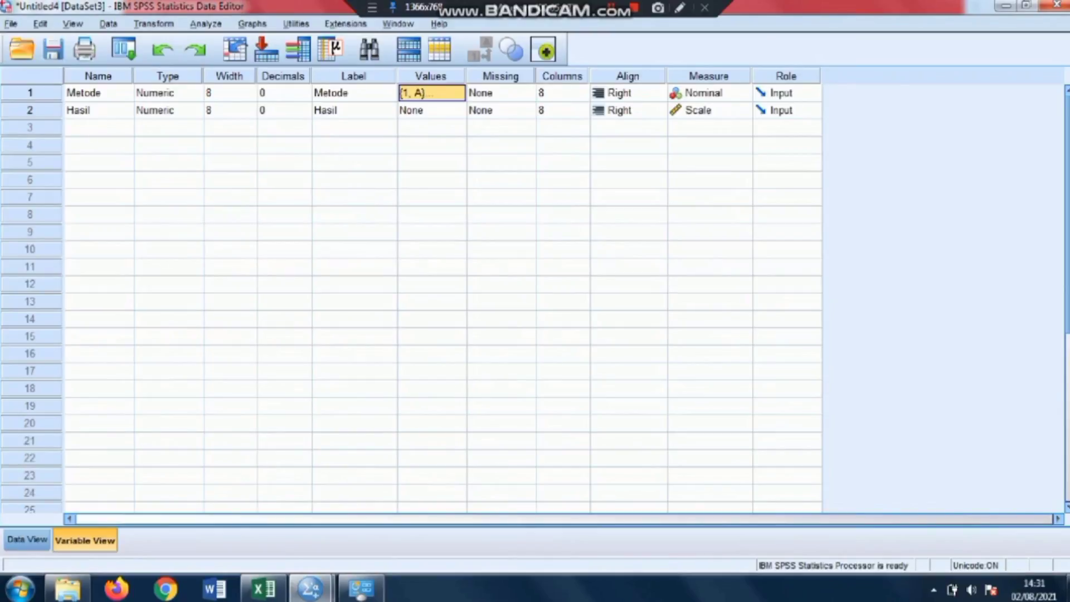
# Step: Set up a One-Way ANOVA with Metode as the factor and Hasil as the dependent variable
pyautogui.hotkey('alt', 'a')
pyautogui.press('Right')
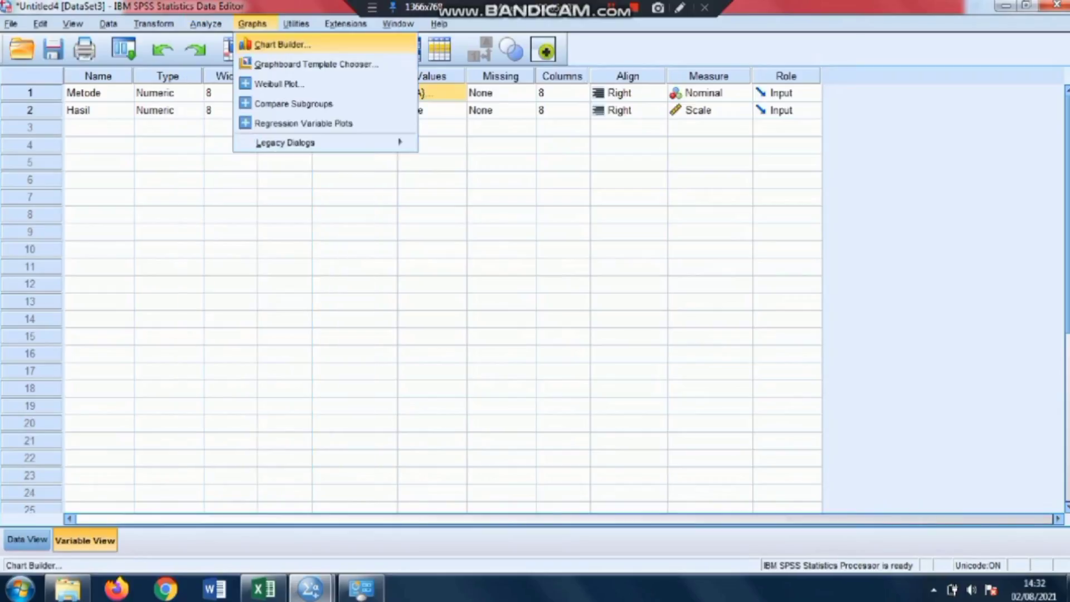
pyautogui.press('Left')
pyautogui.press('Down')
pyautogui.press('Down')
pyautogui.press('Down')
pyautogui.press('Down')
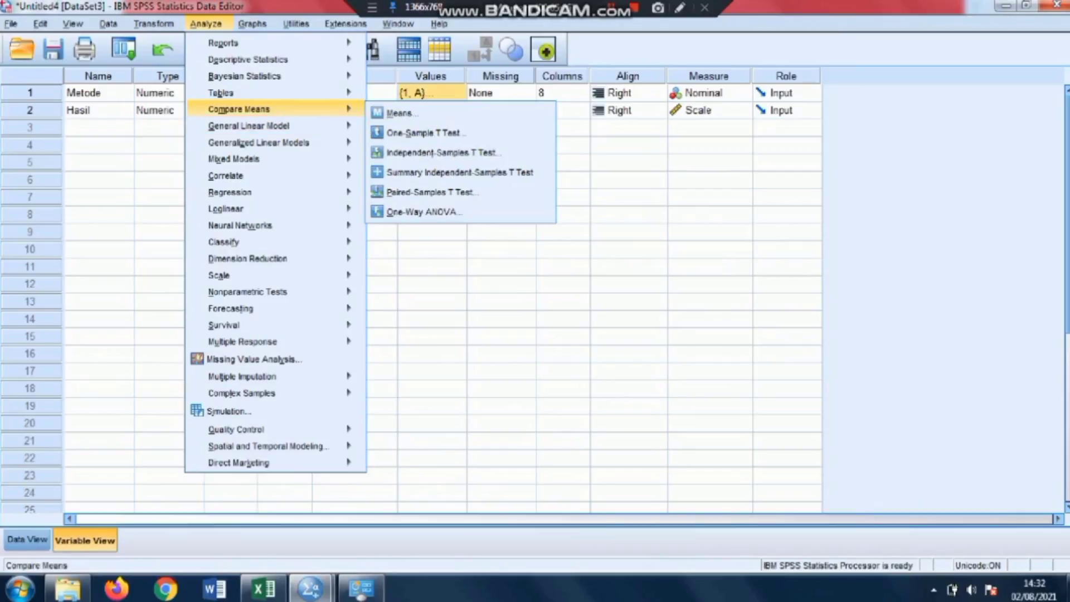
pyautogui.press('Down')
pyautogui.press('Down')
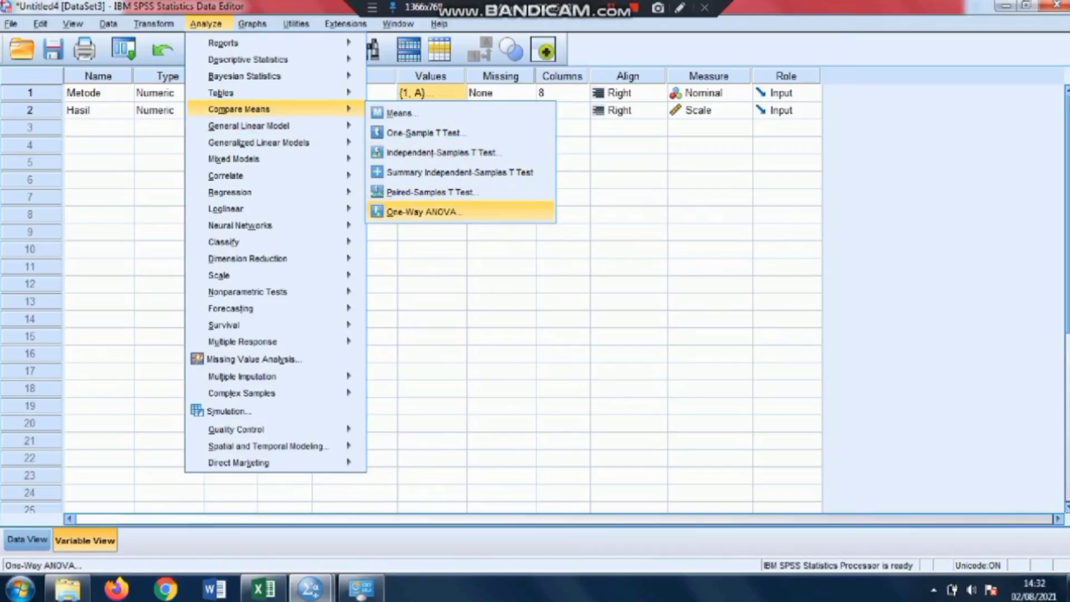
pyautogui.press('Return')
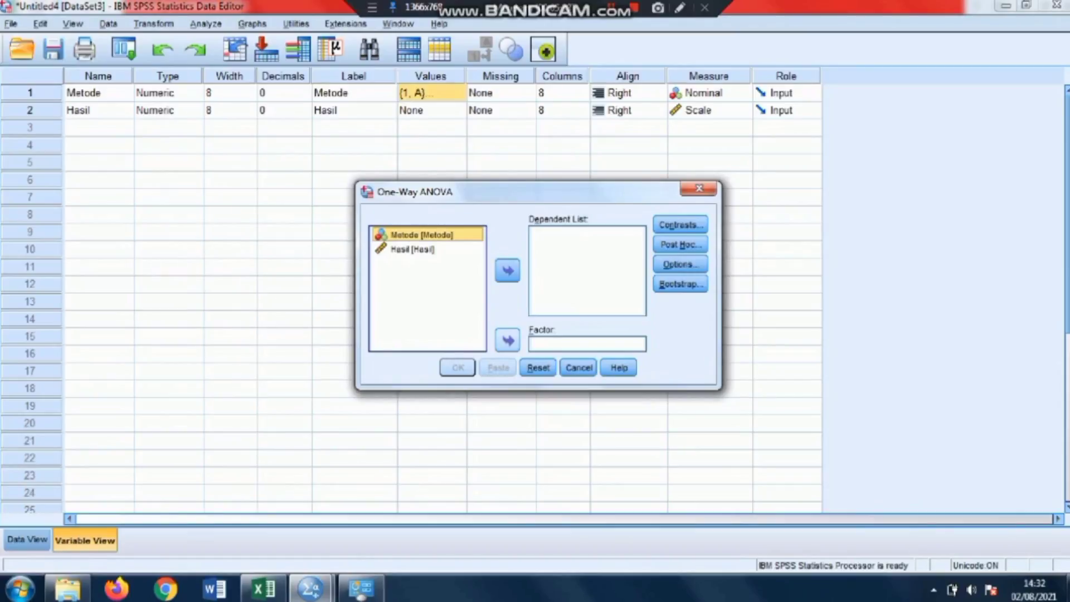
pyautogui.click(507, 340)
pyautogui.click(412, 235)
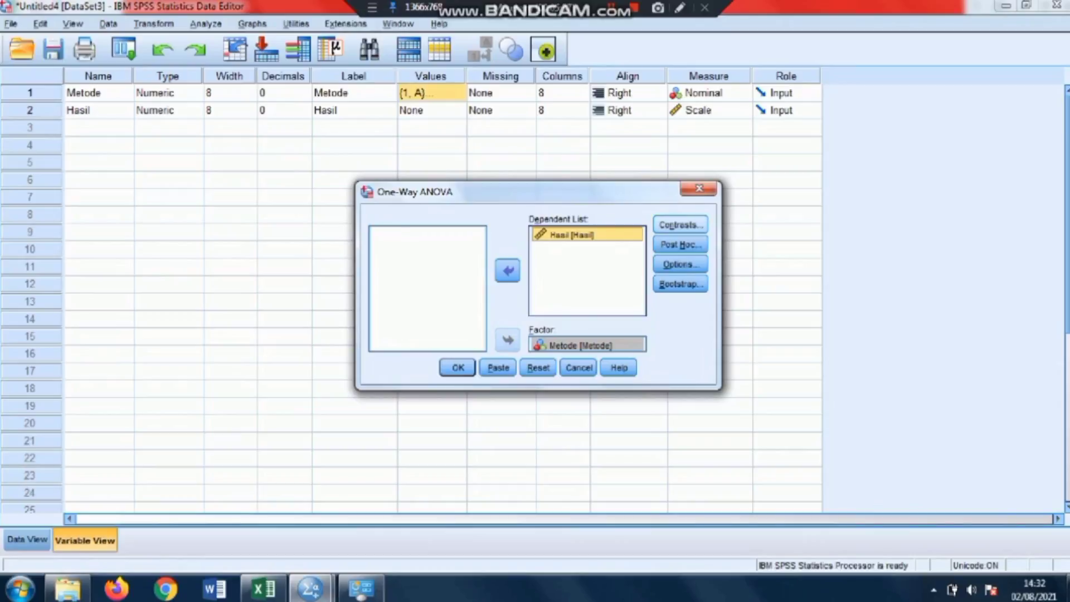
# Step: Leave the ANOVA contrasts empty and enable the Tukey post hoc comparison at significance level 0,05
pyautogui.click(680, 225)
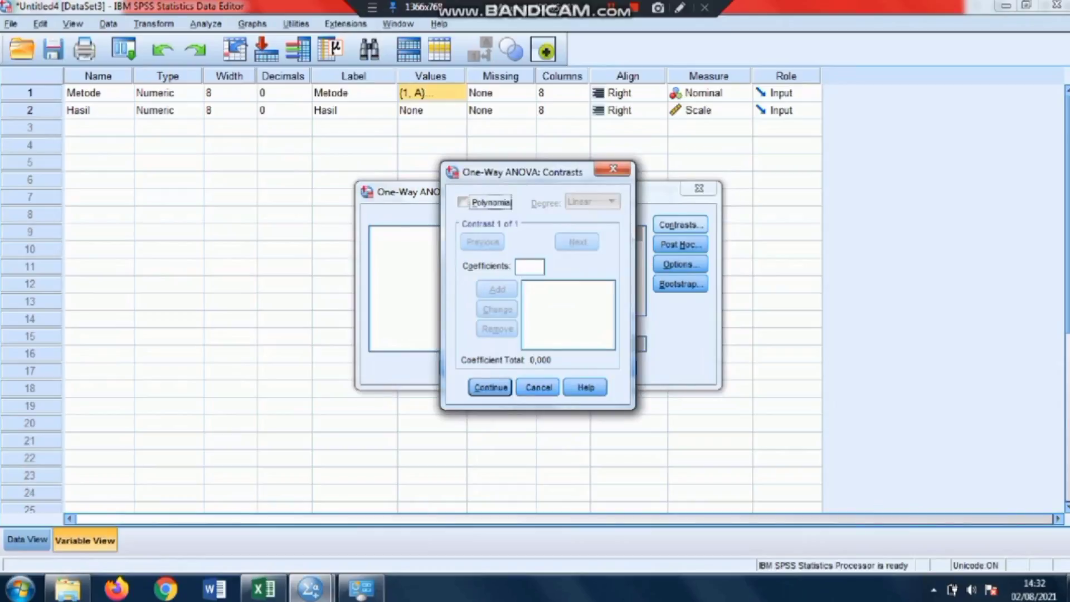
pyautogui.click(490, 387)
pyautogui.click(680, 244)
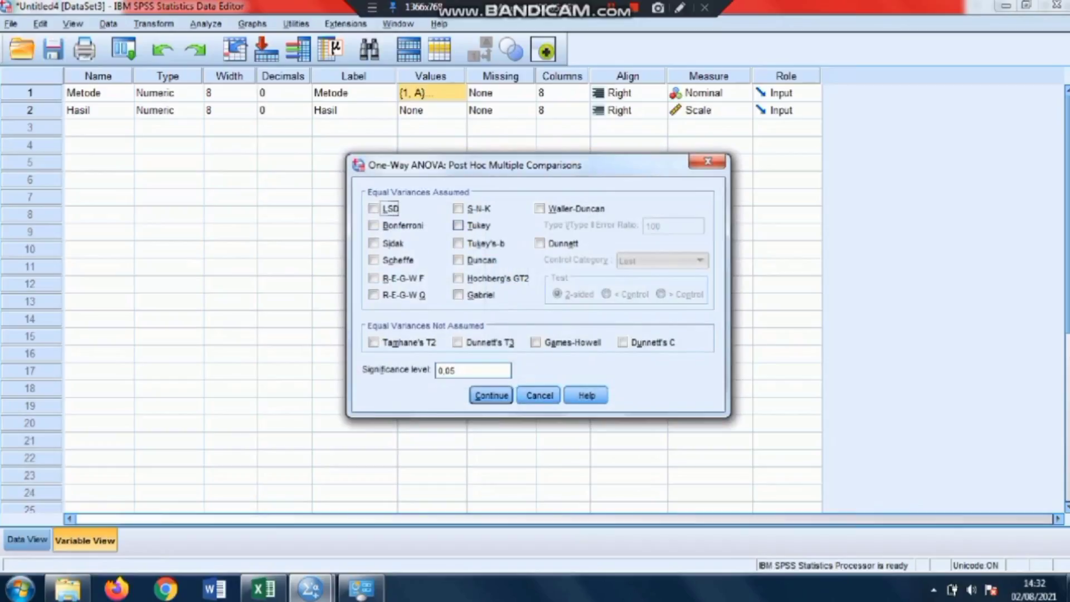
pyautogui.click(458, 226)
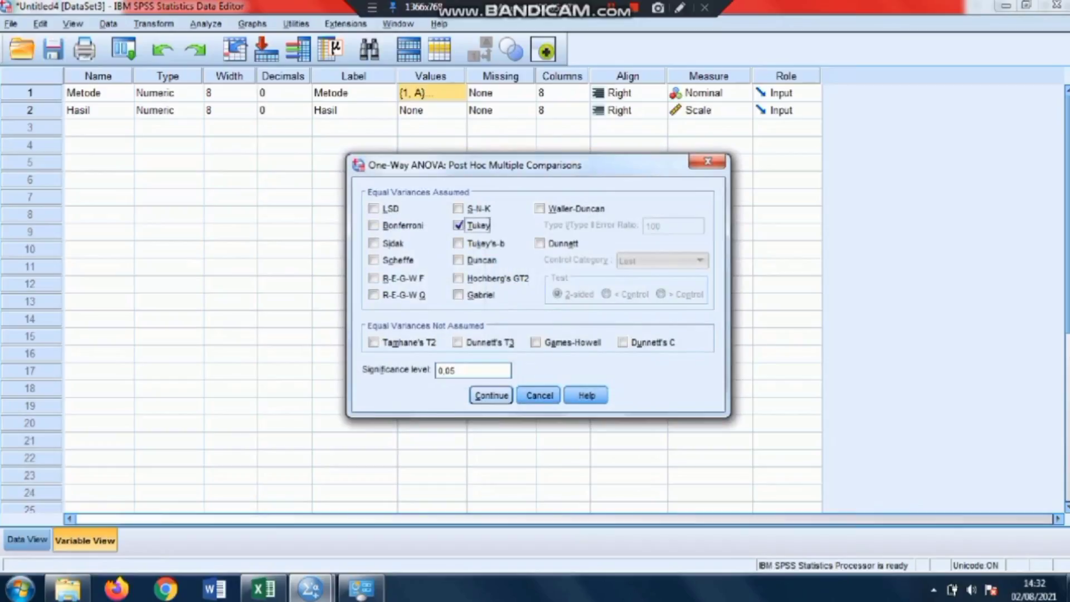
pyautogui.click(491, 395)
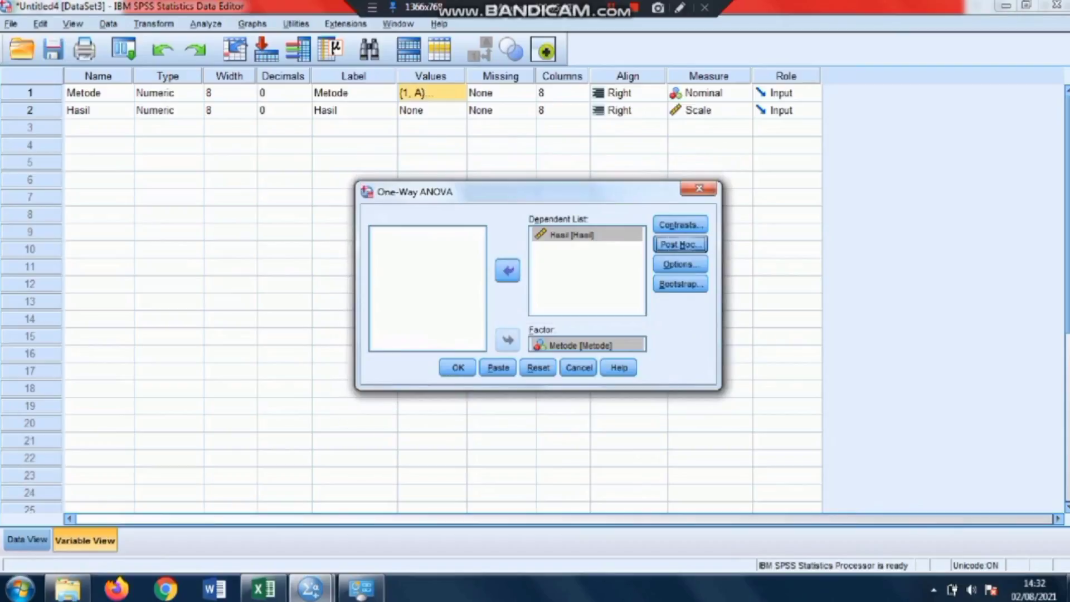
# Step: Enable the Descriptive and Homogeneity of variance test statistics for the One-Way ANOVA, keep analysis-by-analysis exclusion, and run it
pyautogui.click(680, 264)
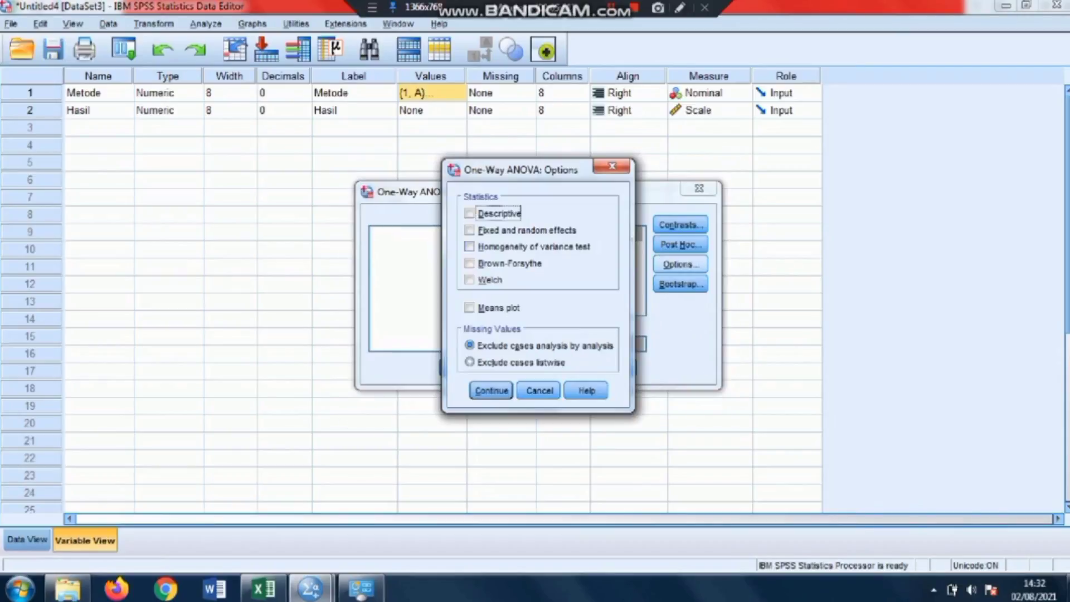
pyautogui.click(470, 213)
pyautogui.click(469, 246)
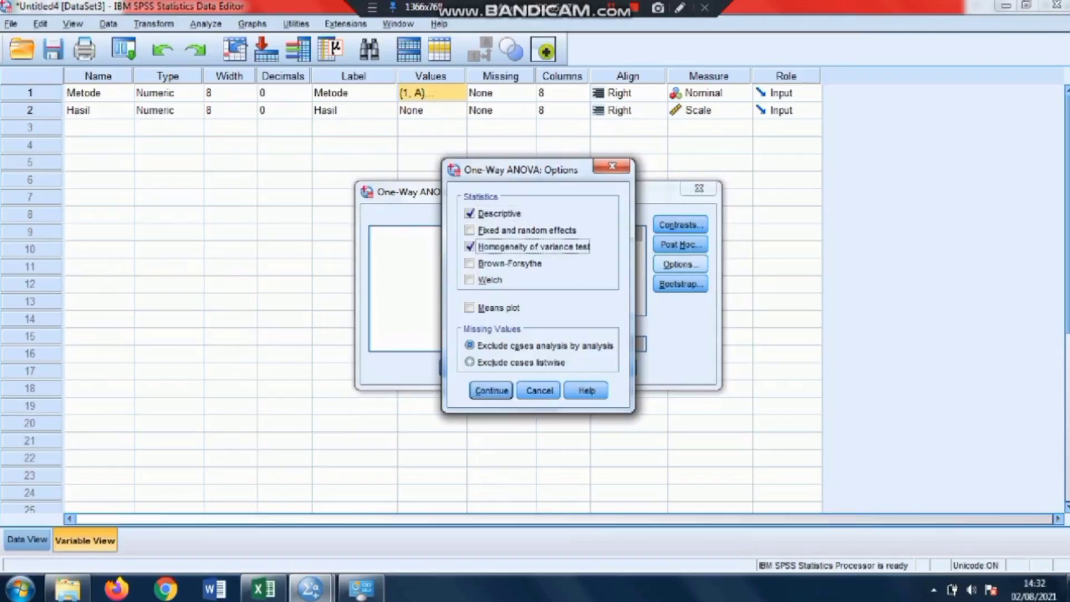
pyautogui.click(491, 390)
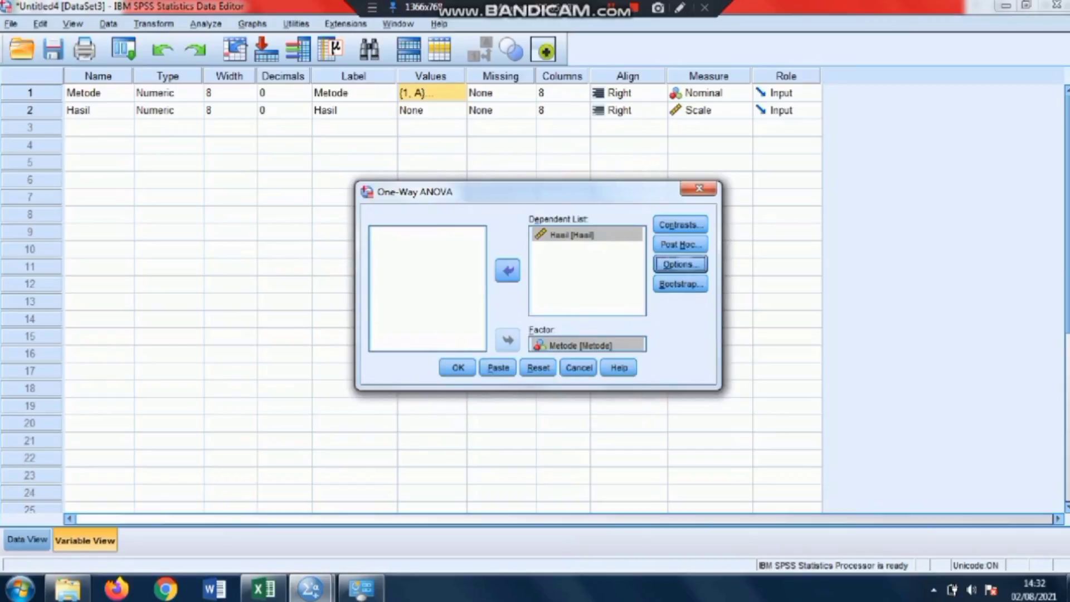
pyautogui.click(680, 264)
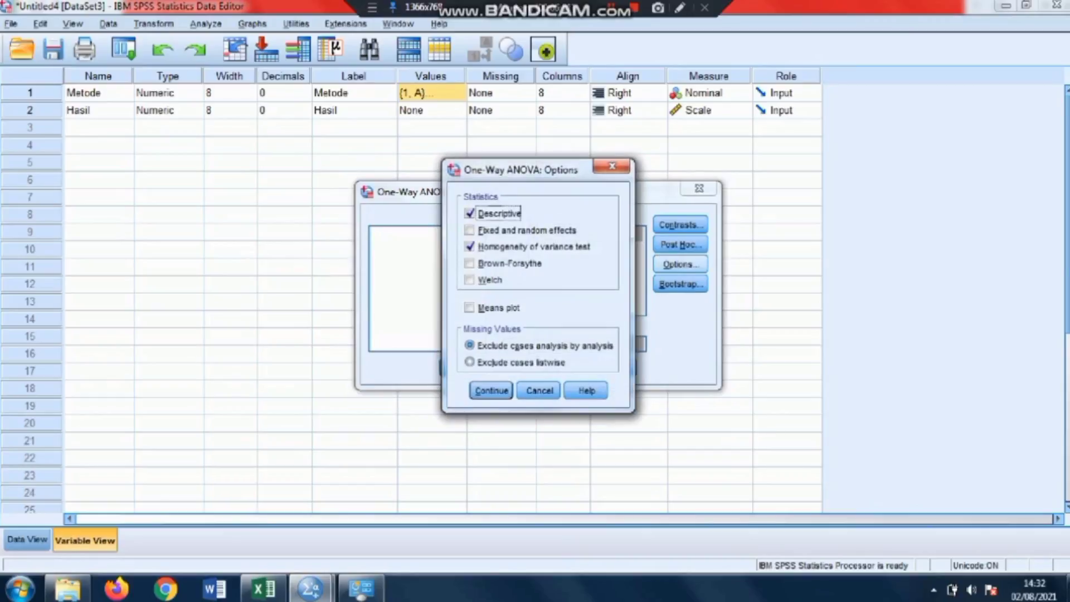
pyautogui.click(491, 390)
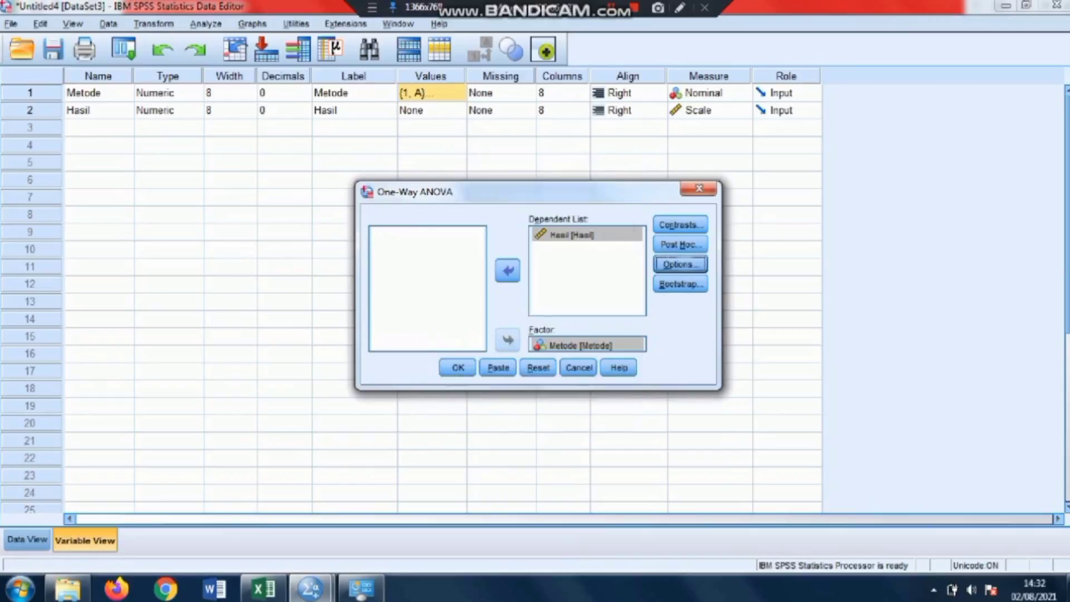
pyautogui.click(457, 368)
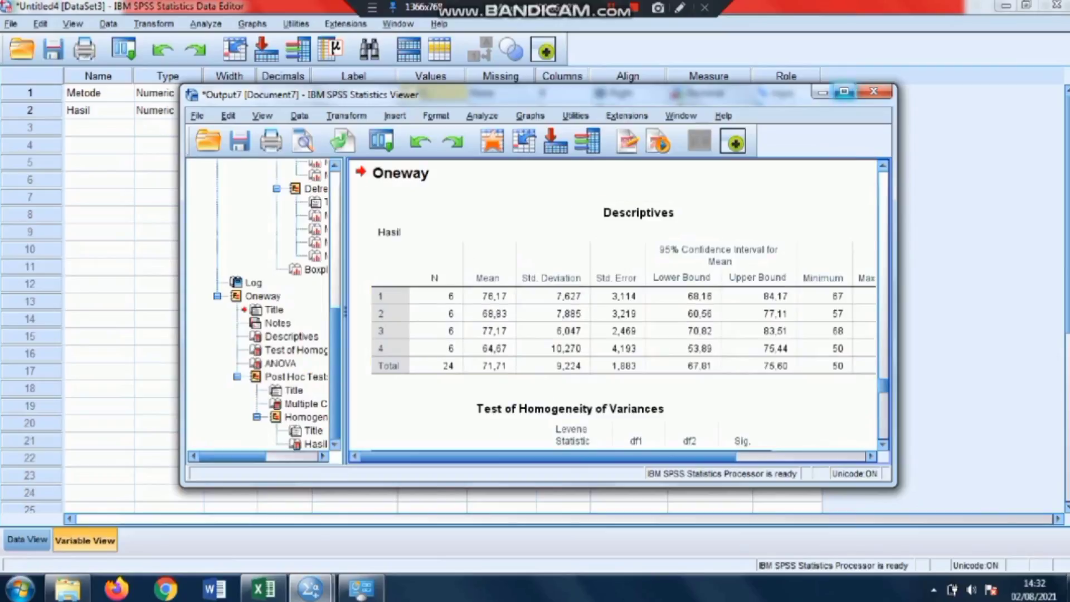
# Step: Enlarge the output viewer and examine the Oneway descriptives, variance homogeneity, ANOVA and post hoc comparison tables
pyautogui.click(844, 91)
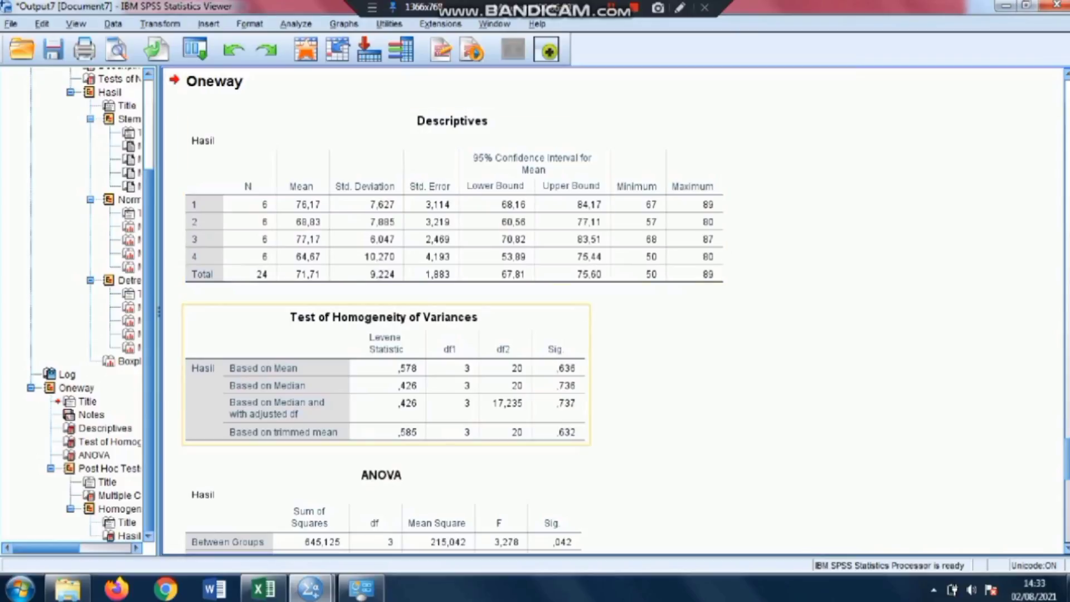
pyautogui.scroll(-3, 614, 312)
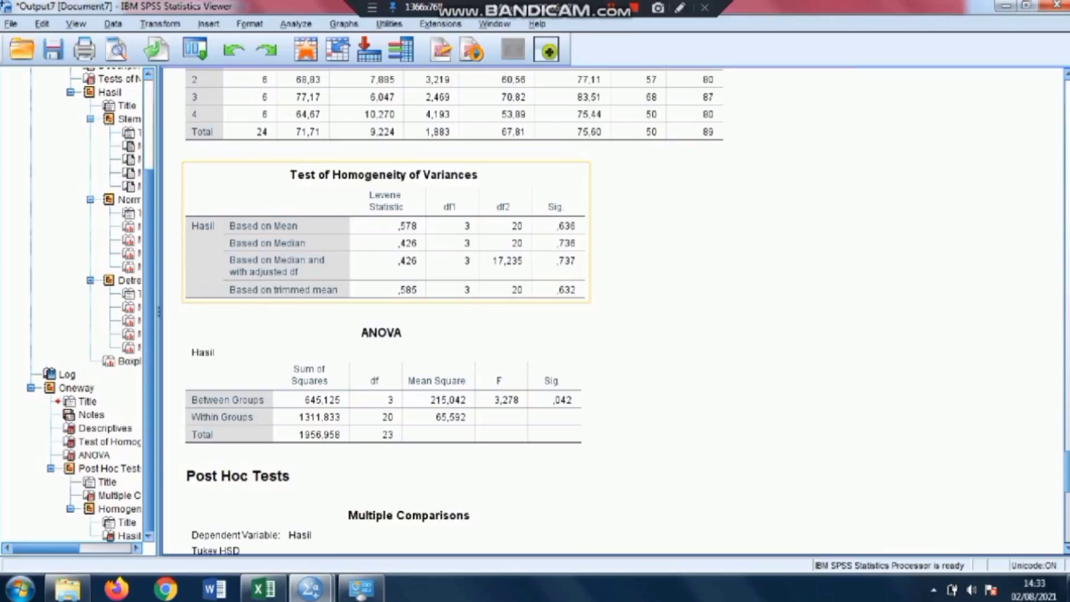
pyautogui.scroll(-3, 549, 284)
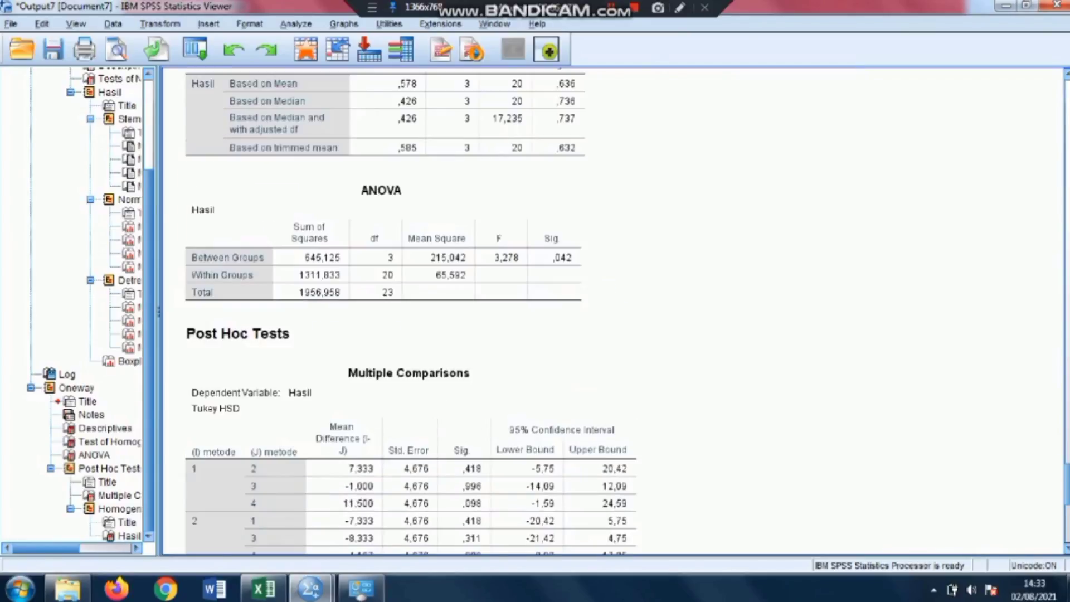
pyautogui.scroll(3, 613, 312)
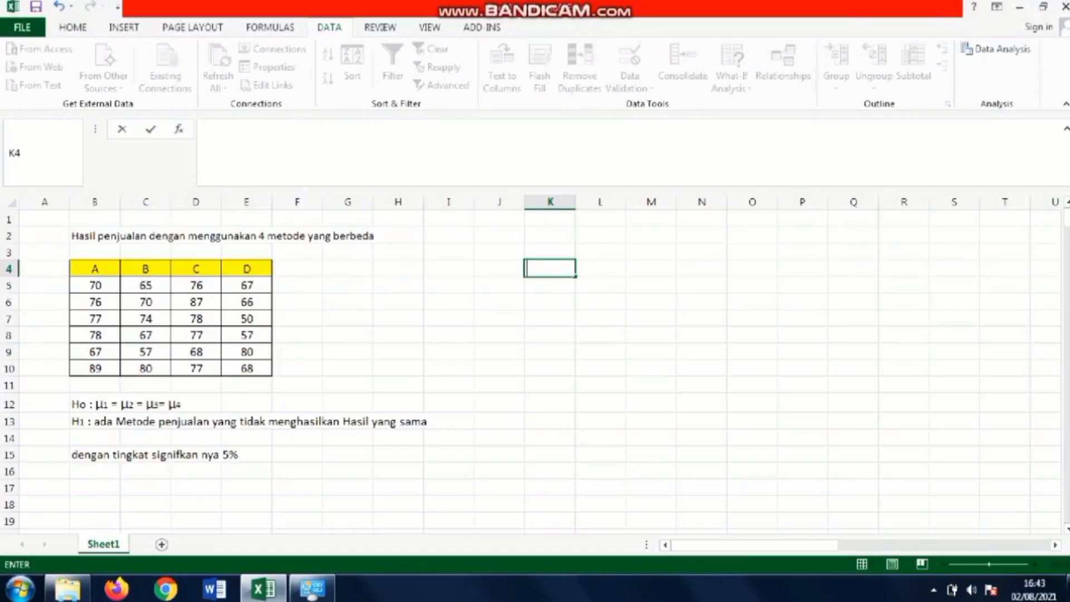
pyautogui.click(398, 301)
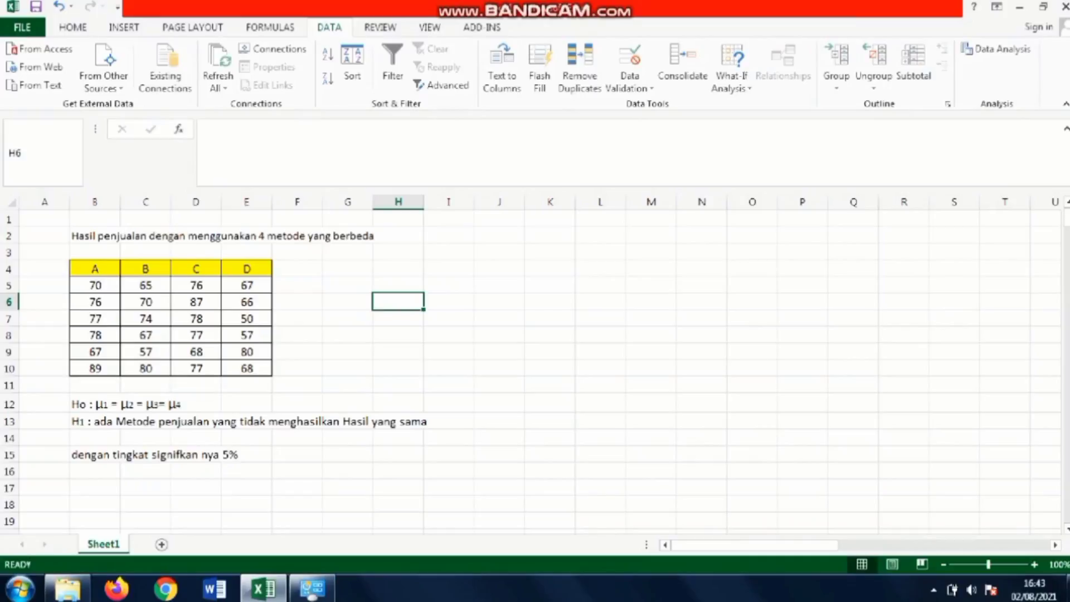
pyautogui.click(73, 27)
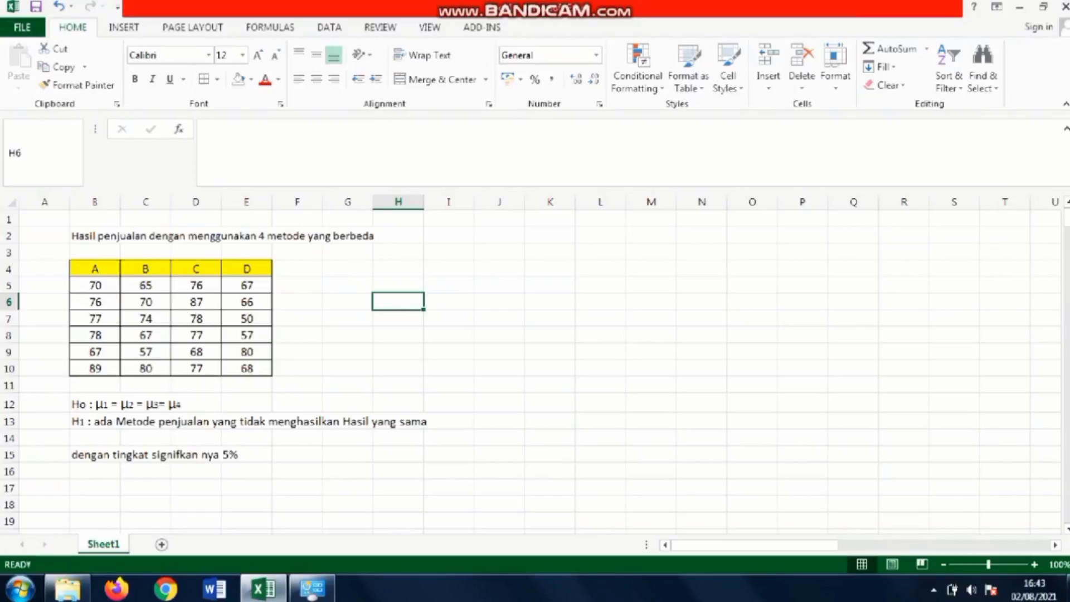
pyautogui.click(499, 403)
pyautogui.click(449, 252)
pyautogui.click(550, 352)
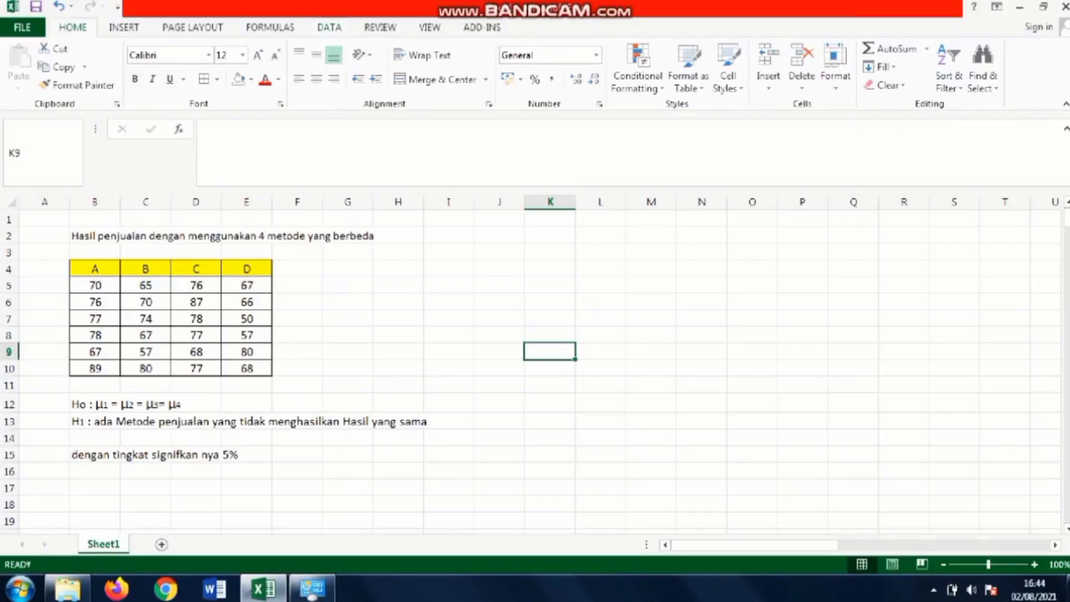
# Step: Set up an Anova: Single Factor analysis in Excel with input range B5:E10, grouped by columns, with alpha 0,05
pyautogui.click(329, 27)
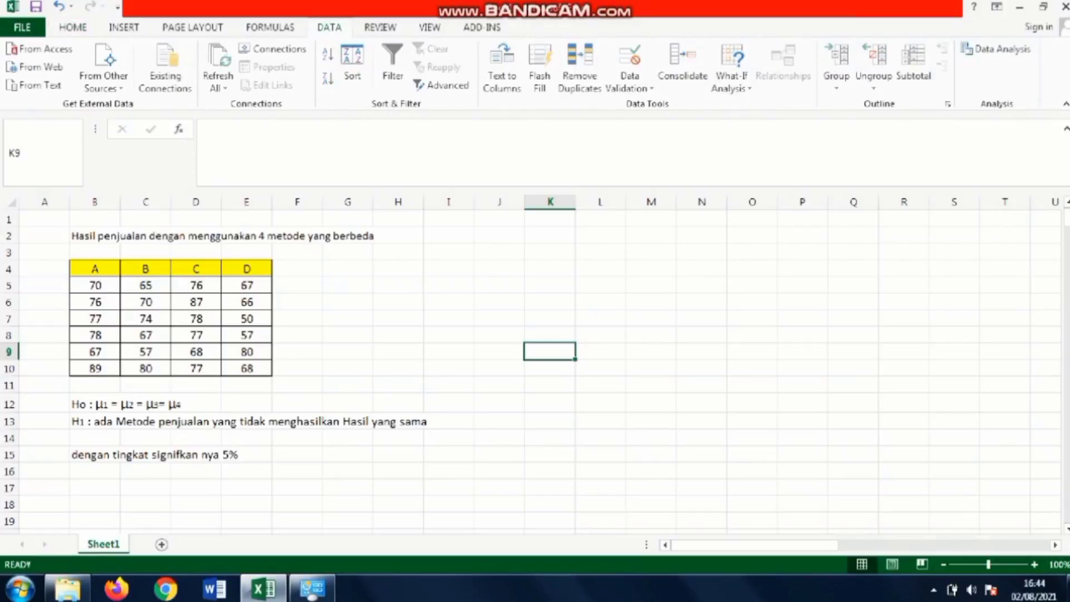
pyautogui.click(996, 49)
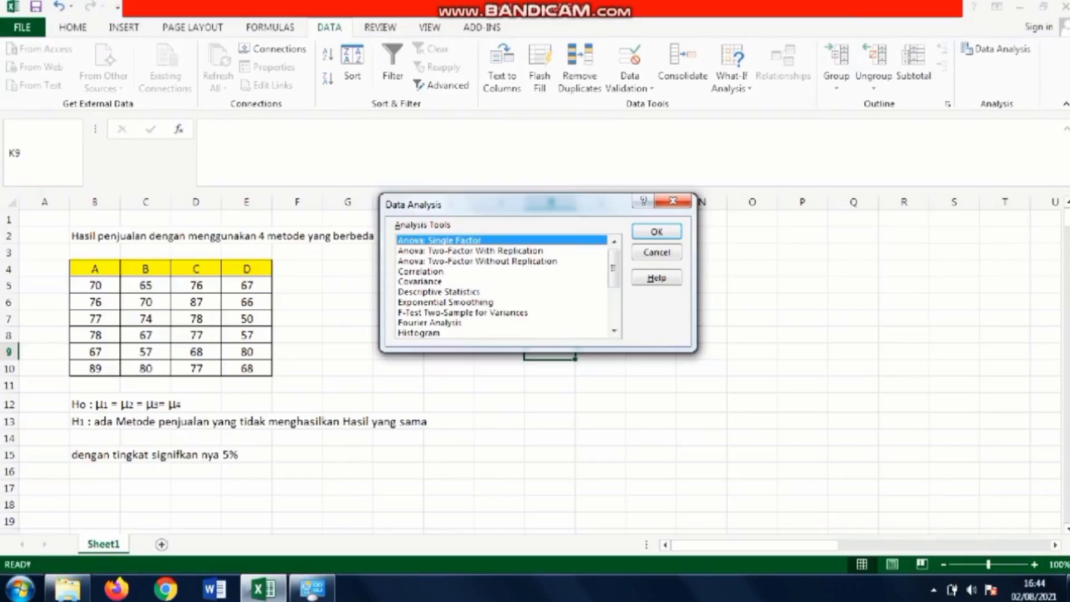
pyautogui.click(471, 251)
pyautogui.click(471, 240)
pyautogui.click(657, 231)
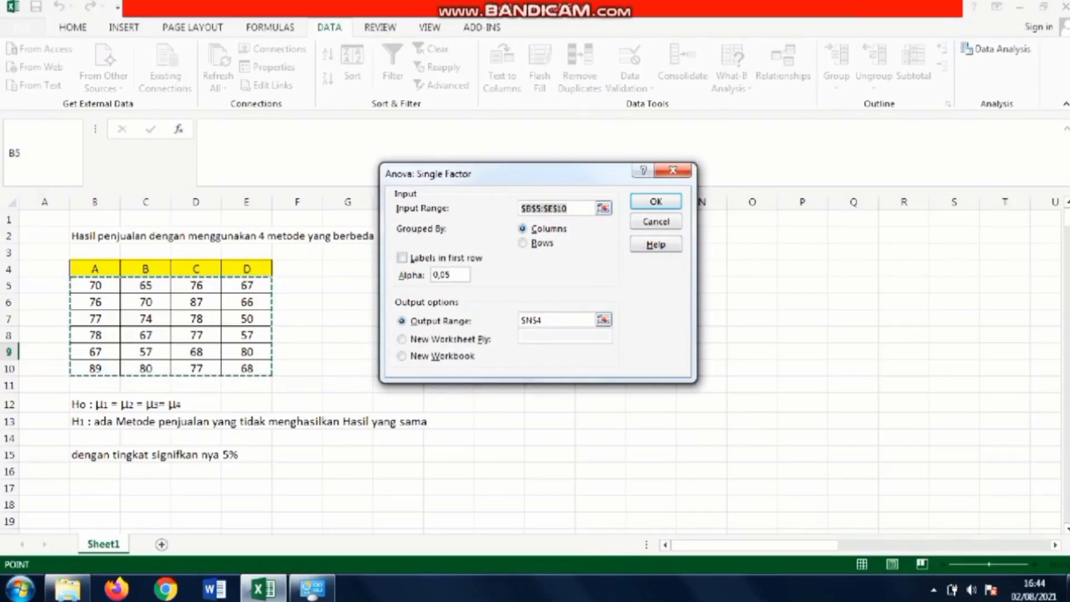
pyautogui.click(557, 208)
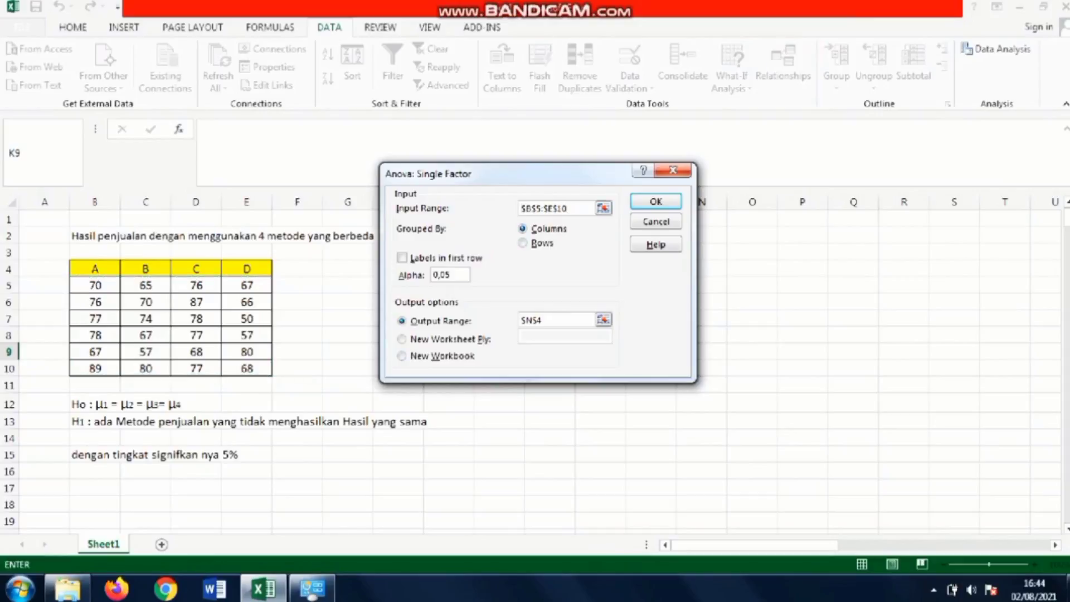
pyautogui.moveTo(95, 285); pyautogui.dragTo(265, 375)
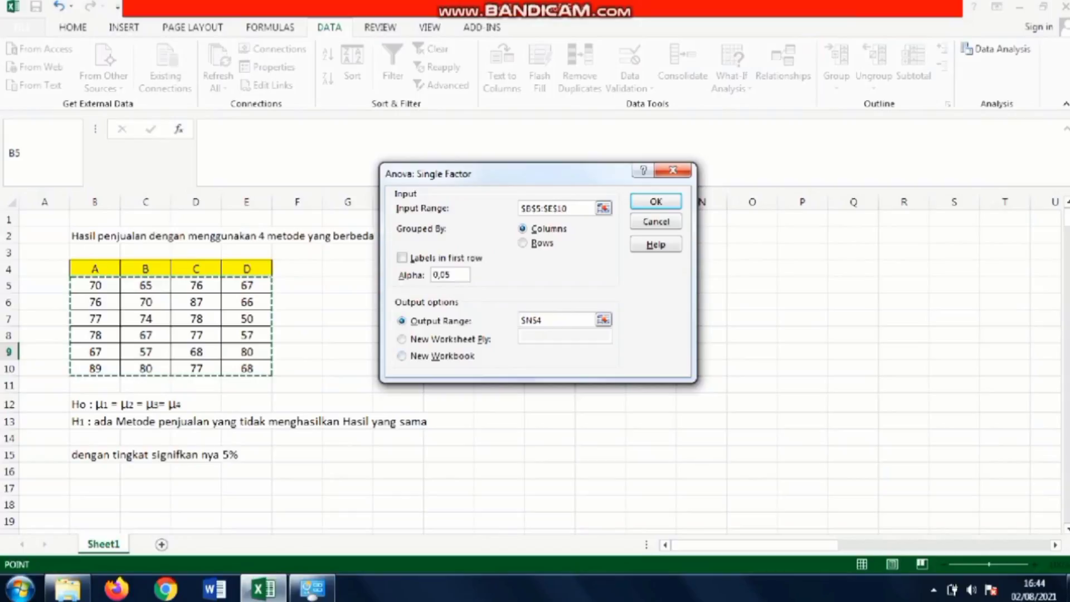
pyautogui.press('Return')
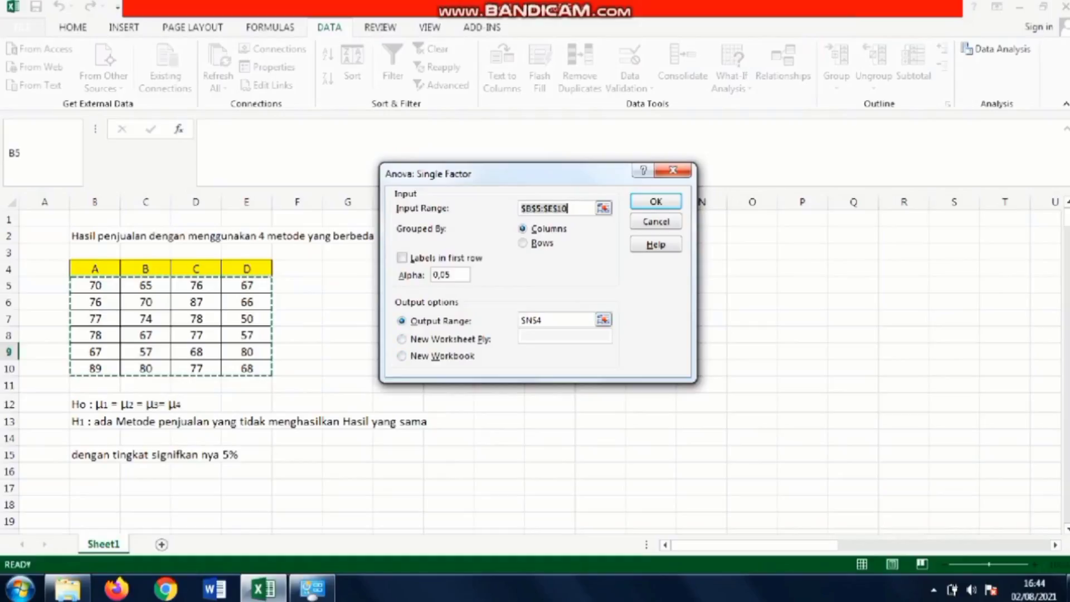
# Step: Try to run the single-factor ANOVA with K5 as the input range
pyautogui.moveTo(518, 174); pyautogui.dragTo(343, 160)
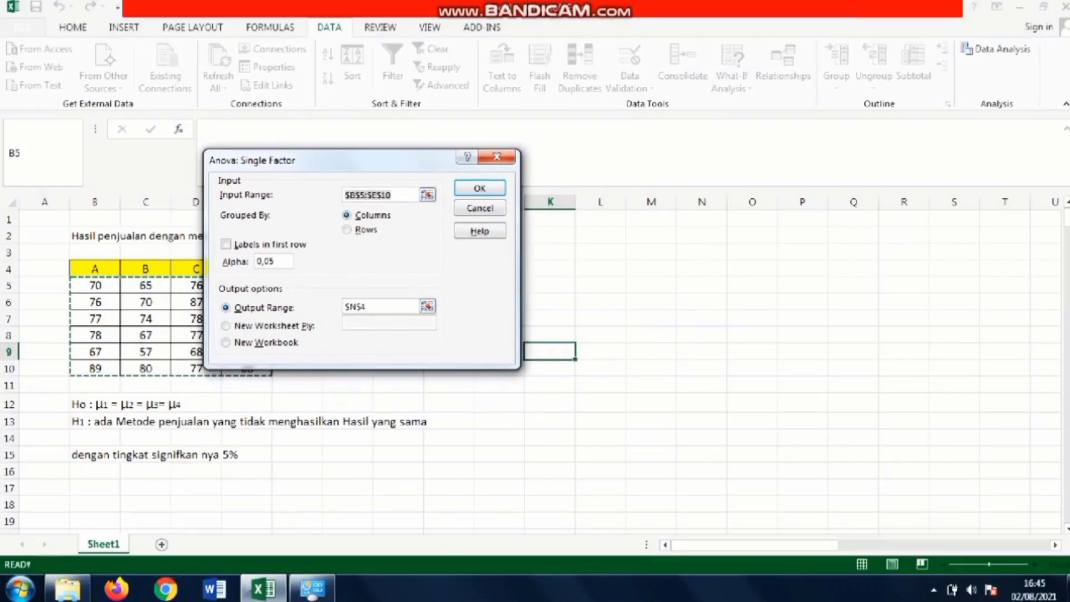
pyautogui.click(550, 285)
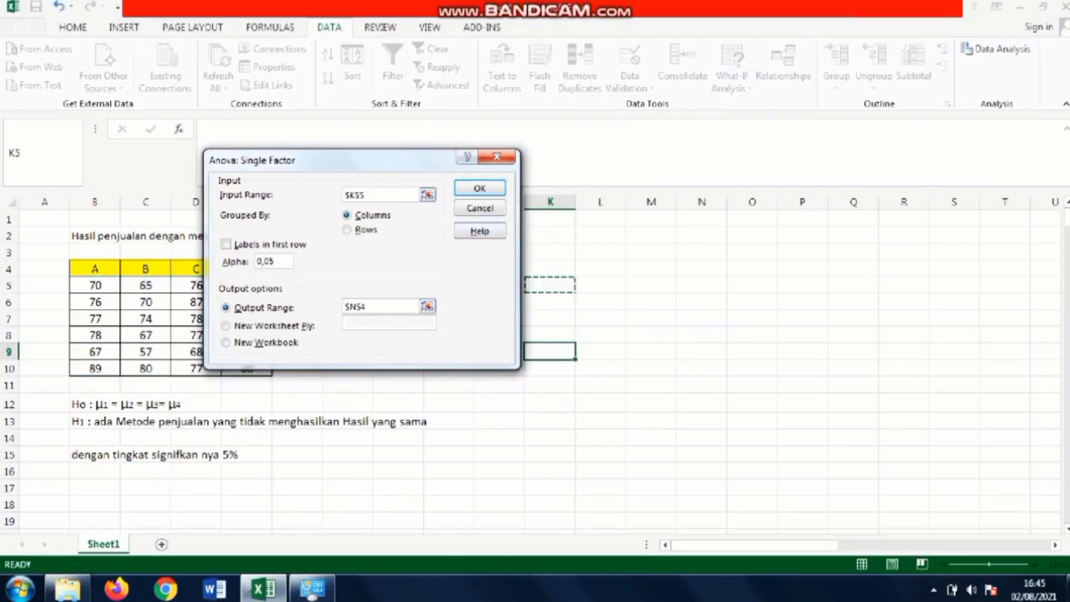
pyautogui.click(480, 189)
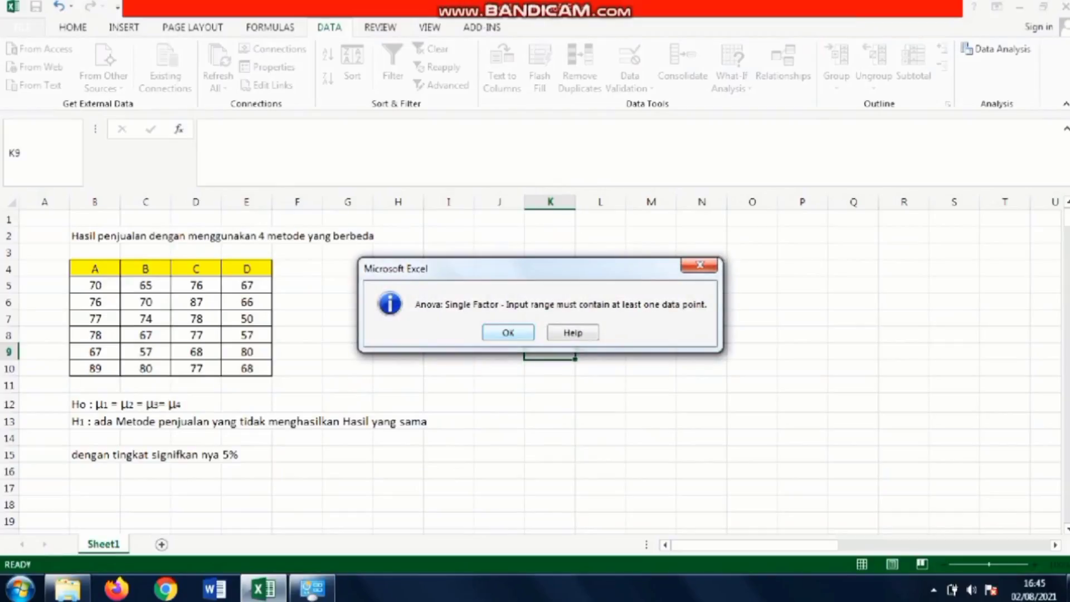
pyautogui.press('Return')
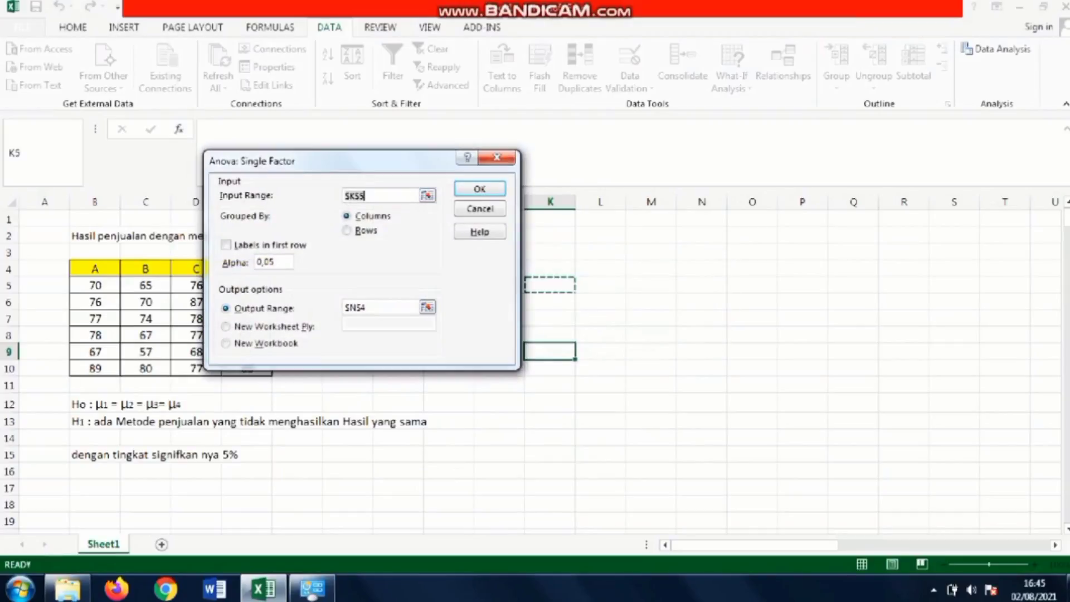
# Step: Set the ANOVA output range to K9 and try to run the analysis
pyautogui.click(379, 308)
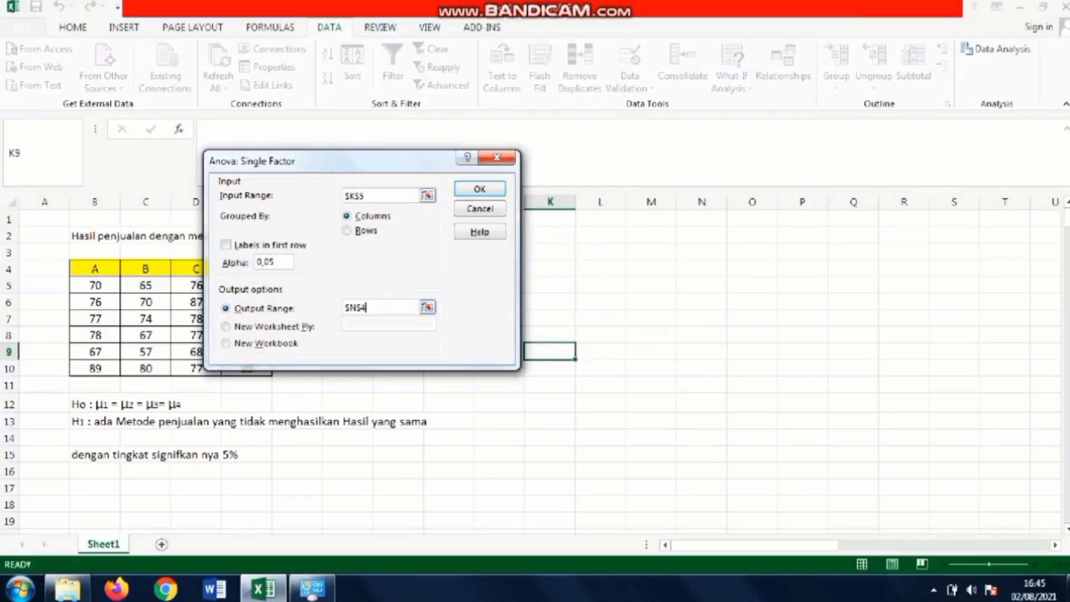
pyautogui.press('Up')
pyautogui.press('Down')
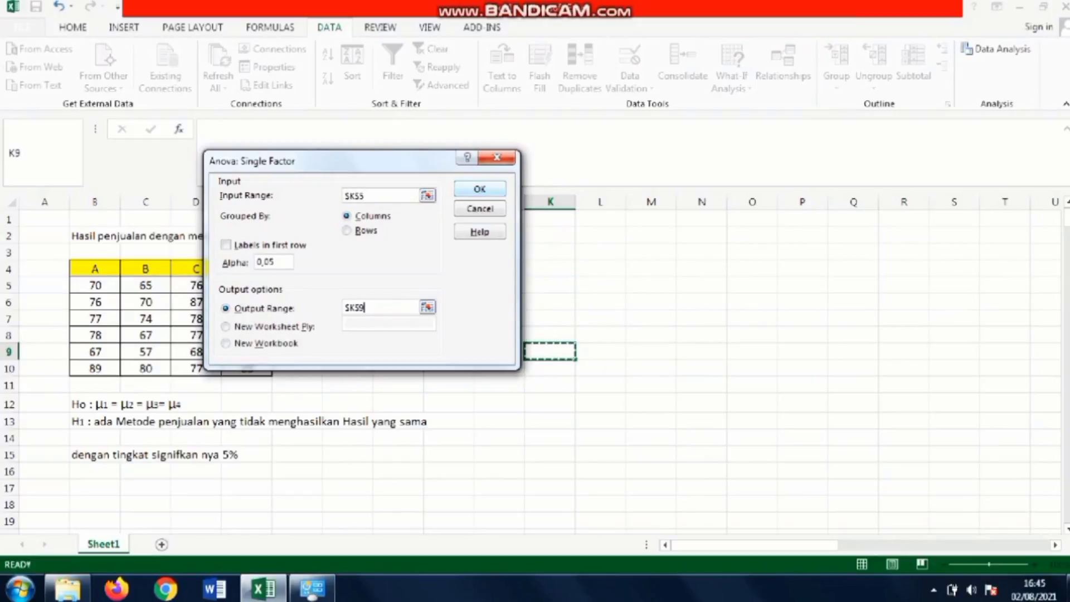
pyautogui.press('Return')
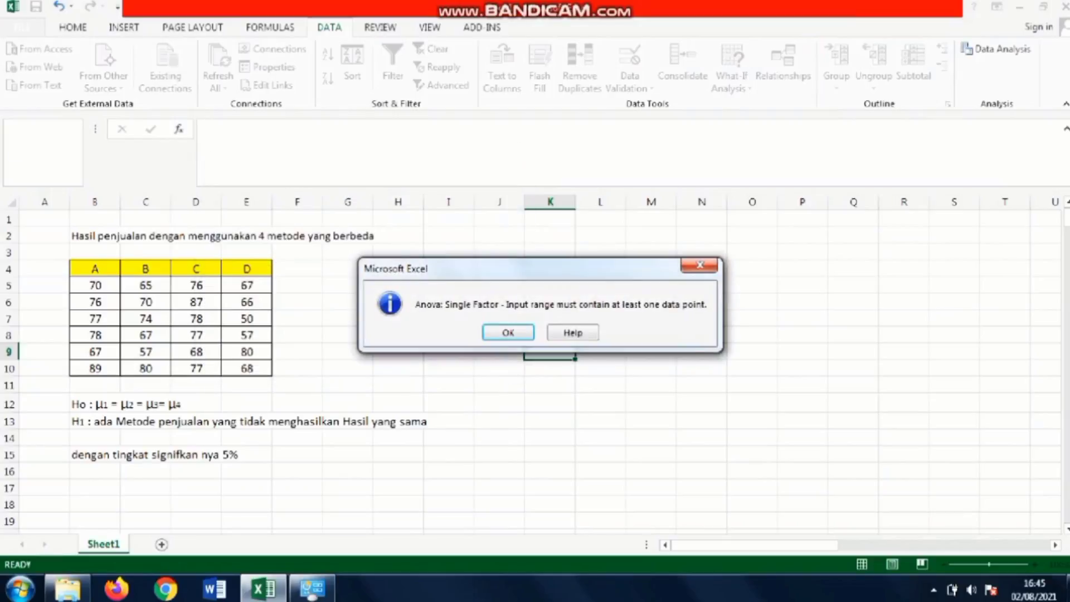
pyautogui.press('Return')
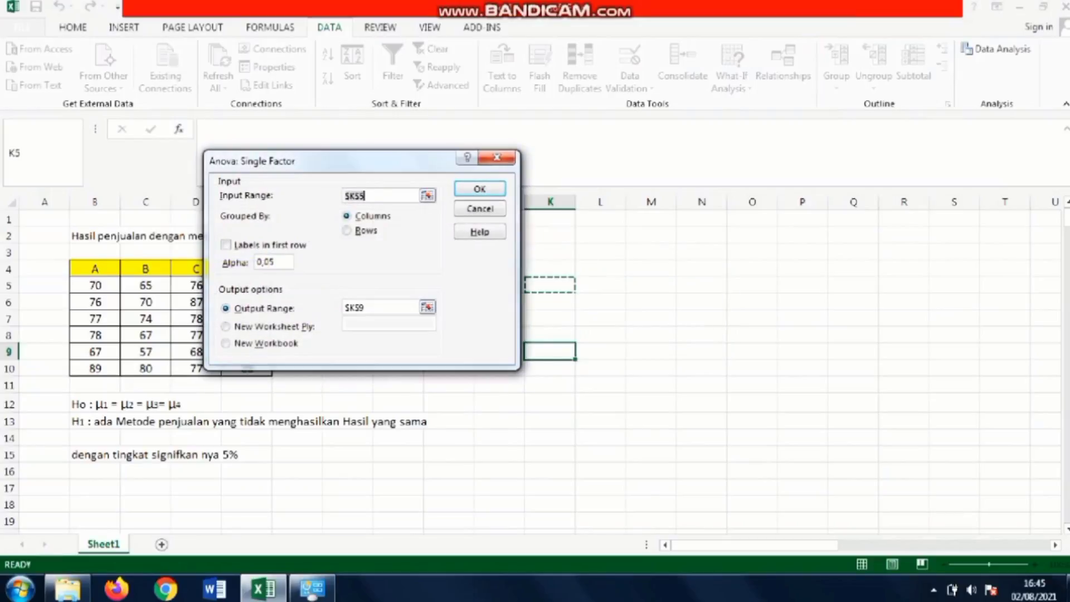
# Step: Set the ANOVA input range back to B5:E10 and run the analysis
pyautogui.click(383, 196)
pyautogui.moveTo(334, 161); pyautogui.dragTo(660, 160)
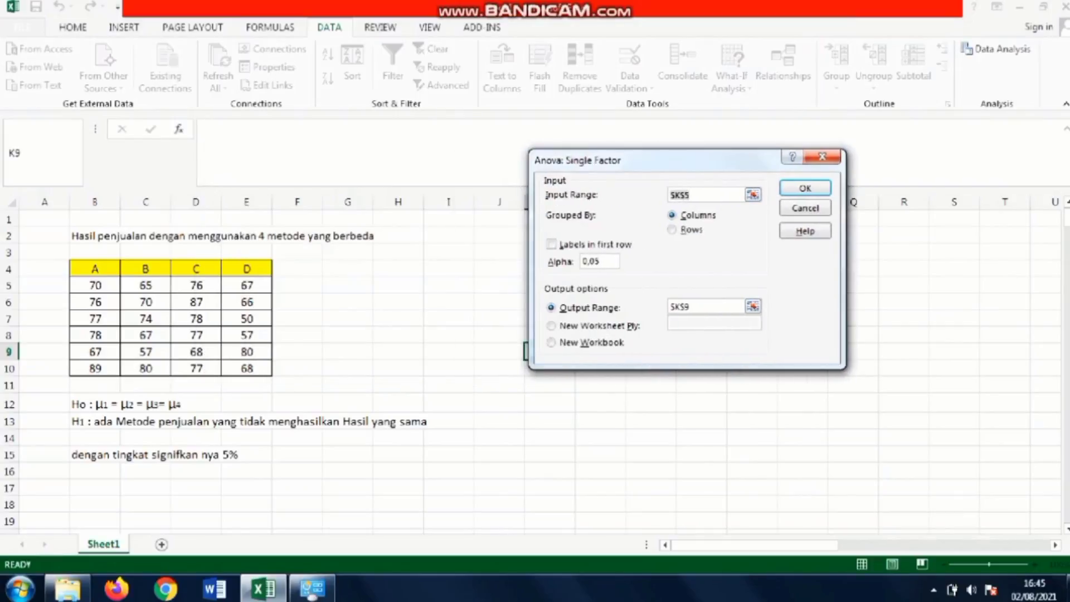
pyautogui.moveTo(95, 284); pyautogui.dragTo(268, 370)
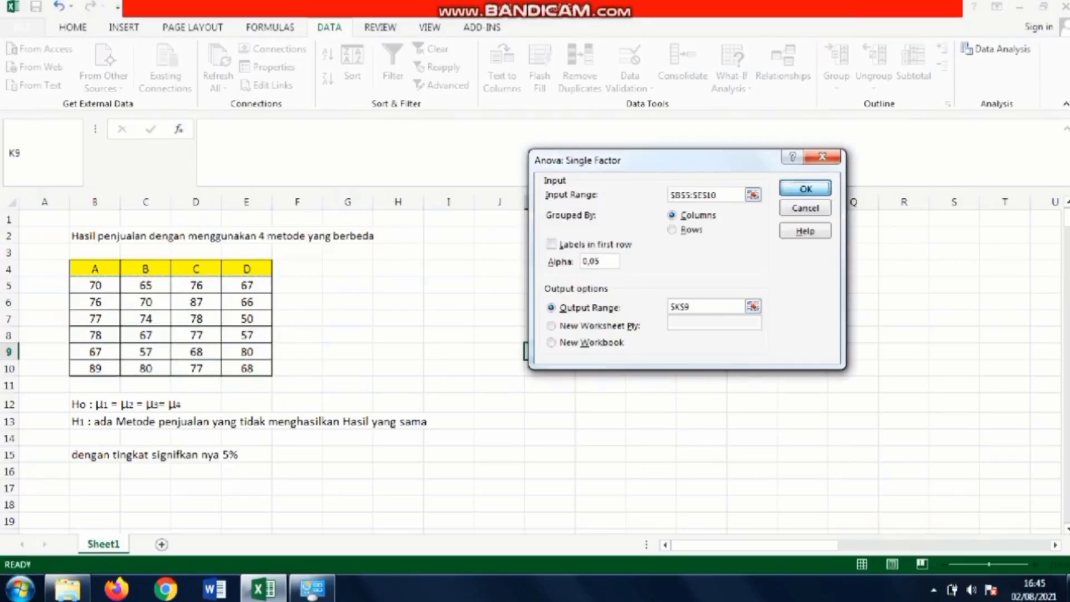
pyautogui.click(805, 188)
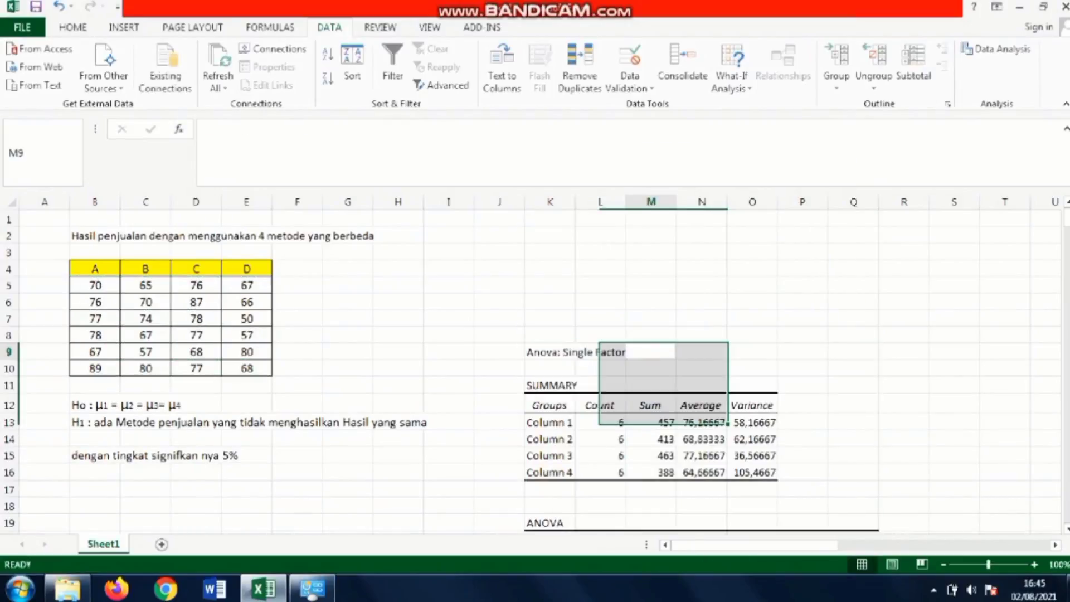
# Step: Move the whole ANOVA output block, from its title through the Total row, up three rows so it starts in K6
pyautogui.click(651, 368)
pyautogui.moveTo(550, 352); pyautogui.dragTo(781, 490)
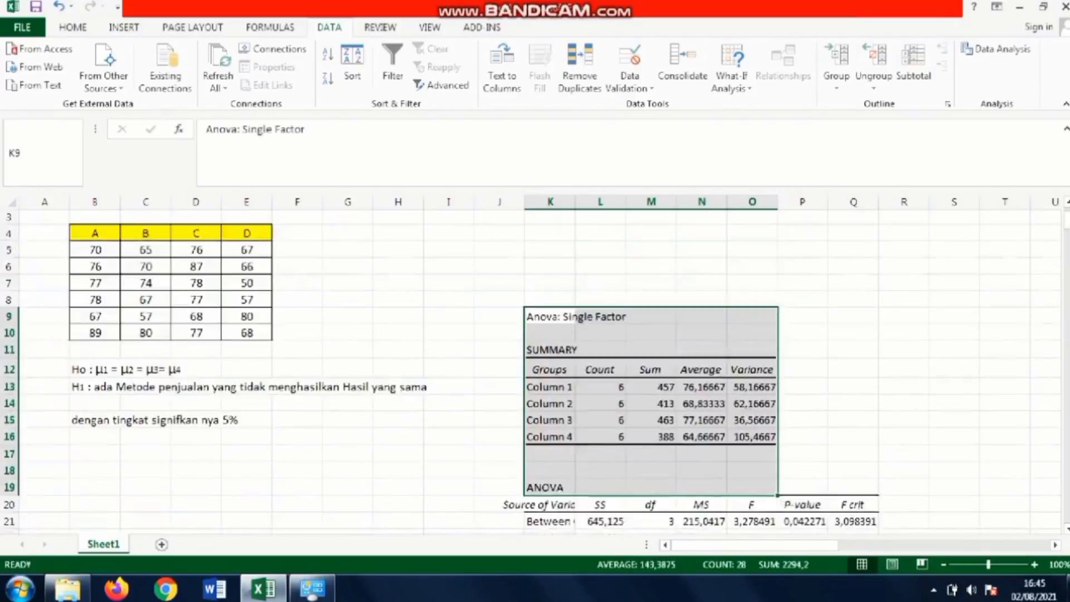
pyautogui.scroll(-3, 651, 368)
pyautogui.scroll(4, 535, 368)
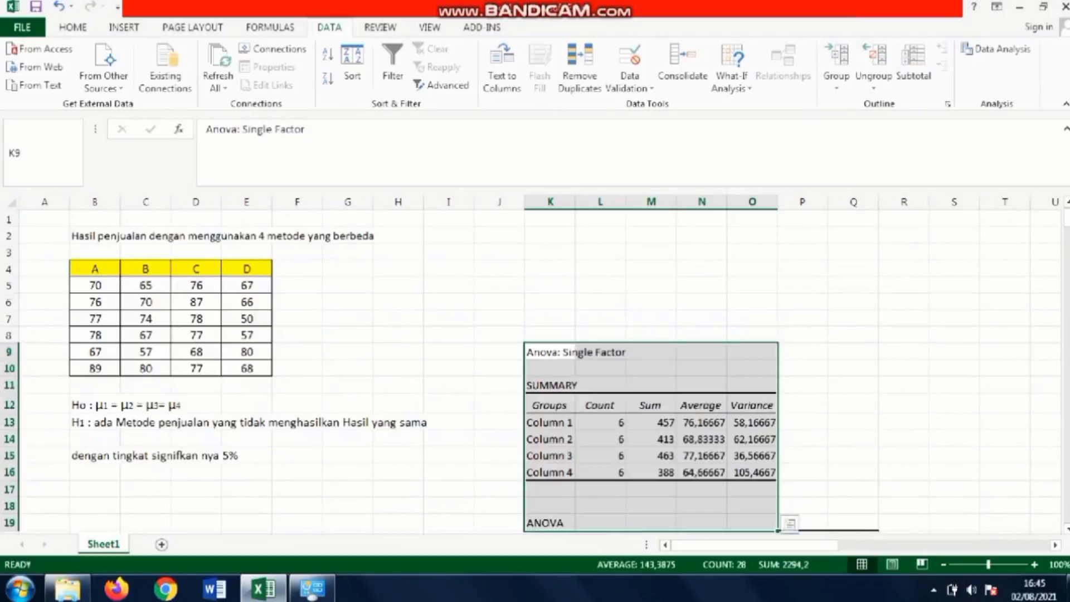
pyautogui.scroll(-2, 535, 368)
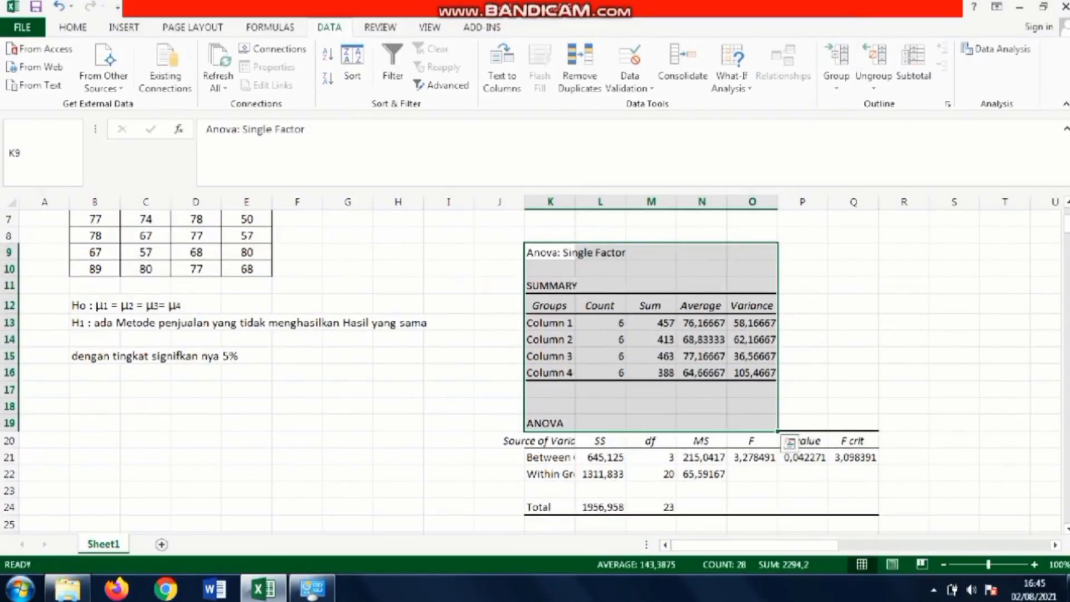
pyautogui.scroll(-2, 787, 442)
pyautogui.scroll(1, 787, 441)
pyautogui.click(549, 339)
pyautogui.moveTo(549, 252); pyautogui.dragTo(861, 443)
pyautogui.scroll(2, 530, 368)
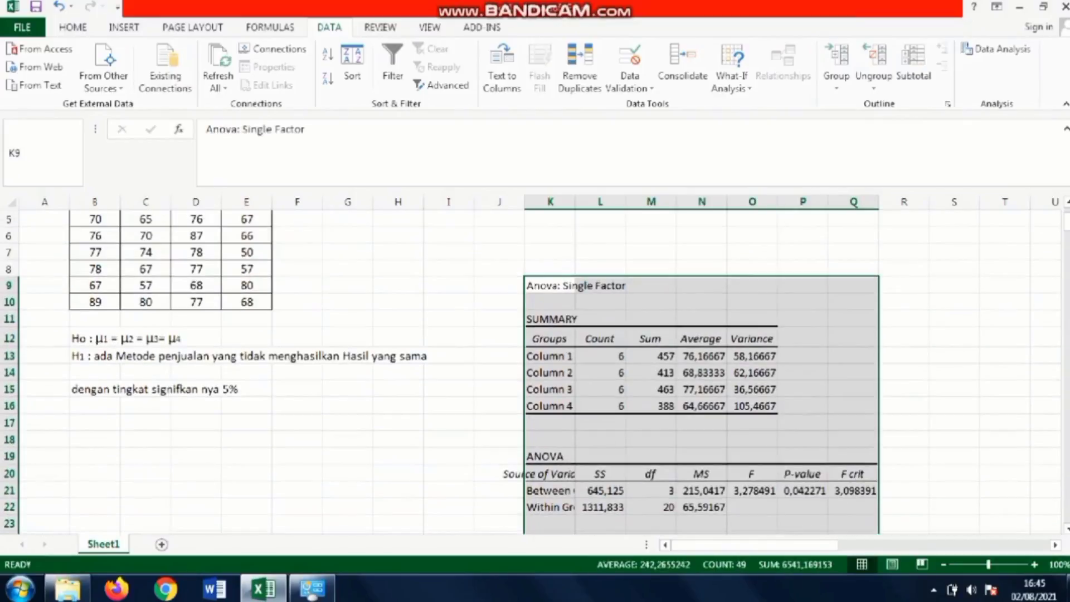
pyautogui.moveTo(613, 276); pyautogui.dragTo(613, 225)
pyautogui.click(903, 337)
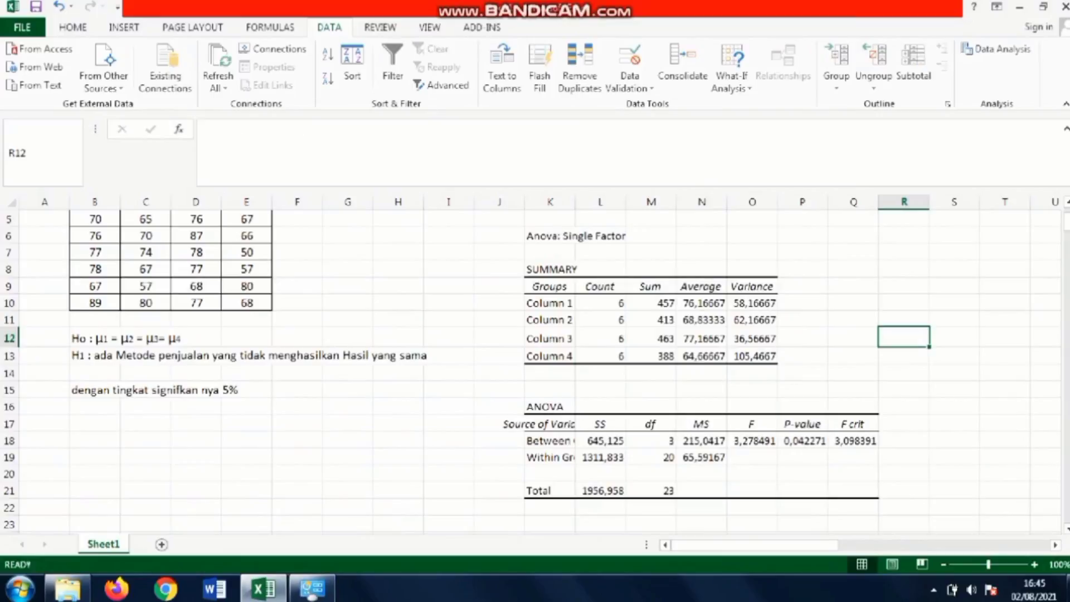
# Step: Examine the F, P-value and F crit results in the ANOVA table and select the F value in O18
pyautogui.scroll(-1, 529, 372)
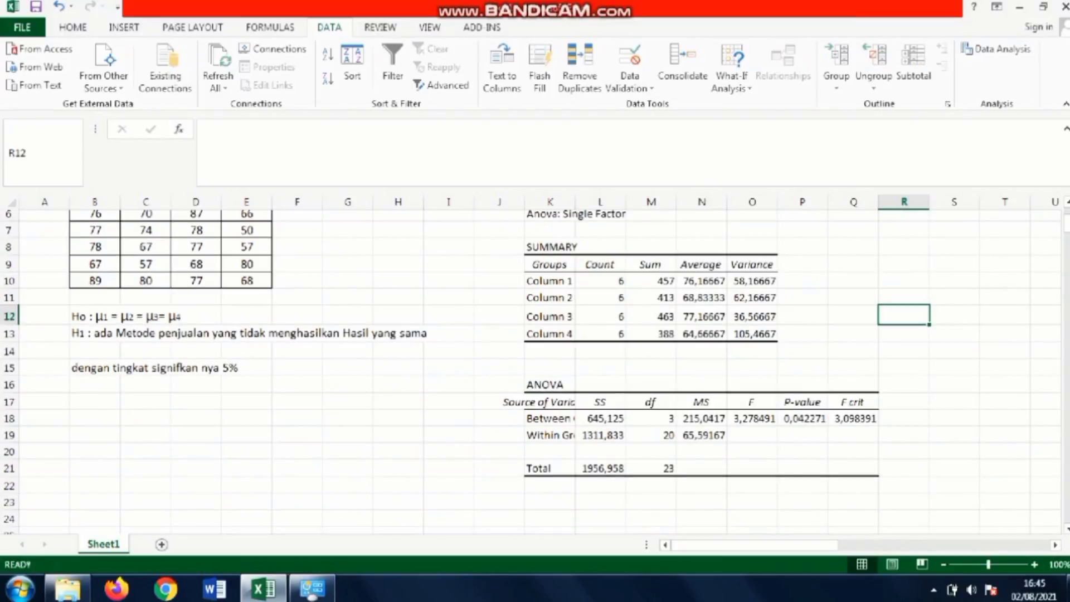
pyautogui.scroll(-4, 535, 373)
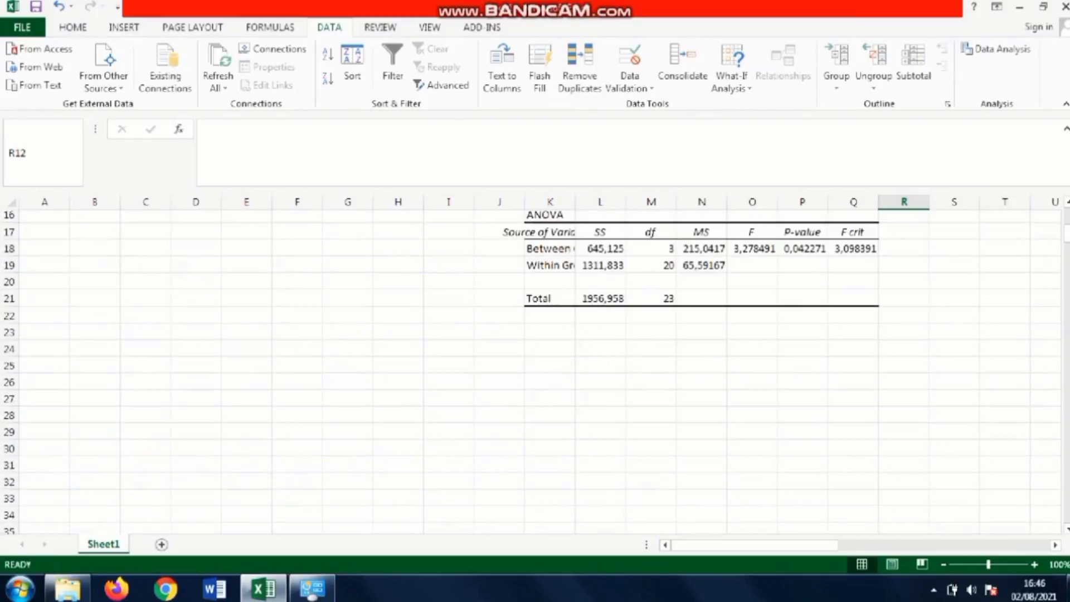
pyautogui.scroll(2, 535, 373)
pyautogui.moveTo(803, 324); pyautogui.dragTo(803, 340)
pyautogui.moveTo(752, 373); pyautogui.dragTo(800, 373)
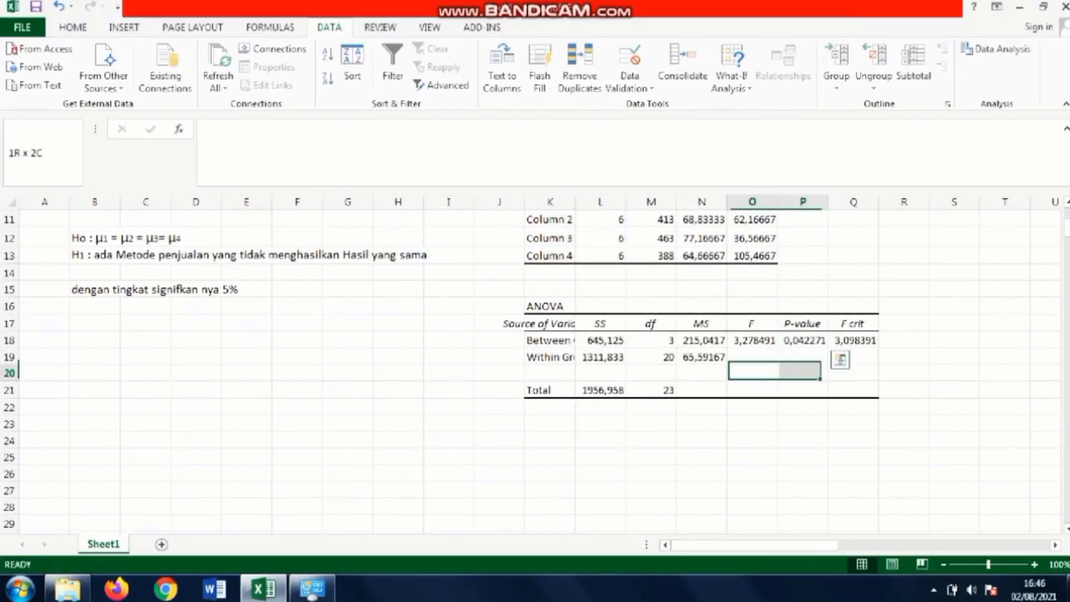
pyautogui.click(853, 457)
pyautogui.click(752, 341)
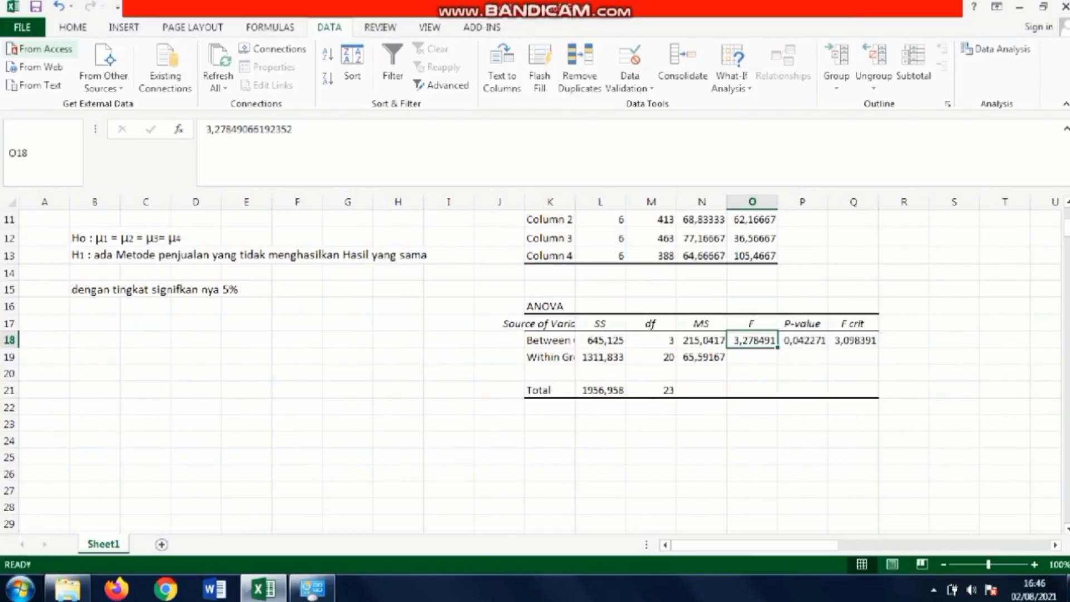
# Step: Try a yellow font colour on the F value in O18 and return it to the automatic colour
pyautogui.click(72, 26)
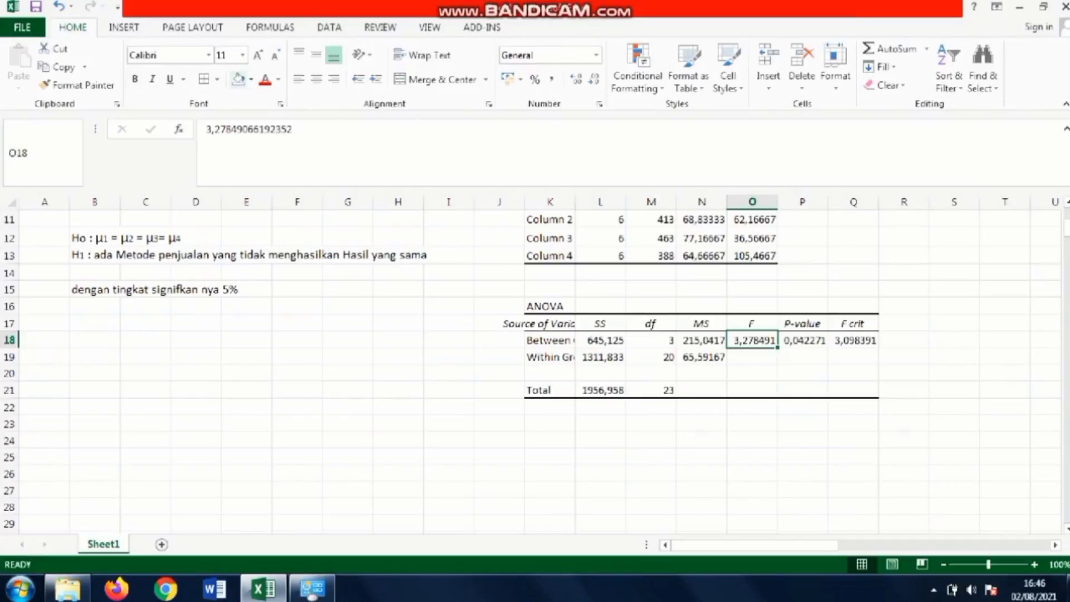
pyautogui.click(278, 79)
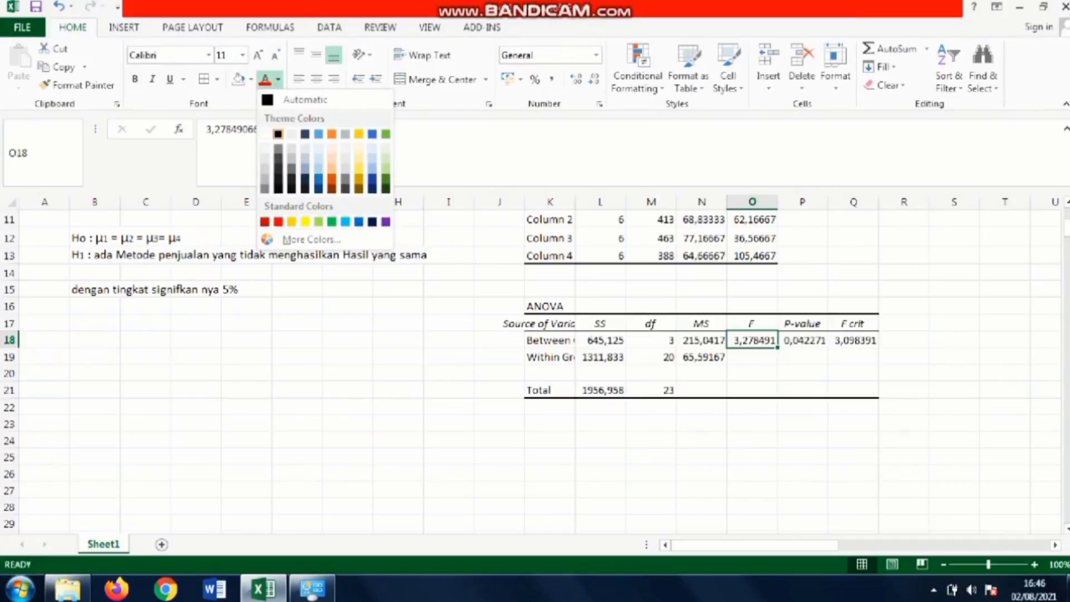
pyautogui.click(305, 222)
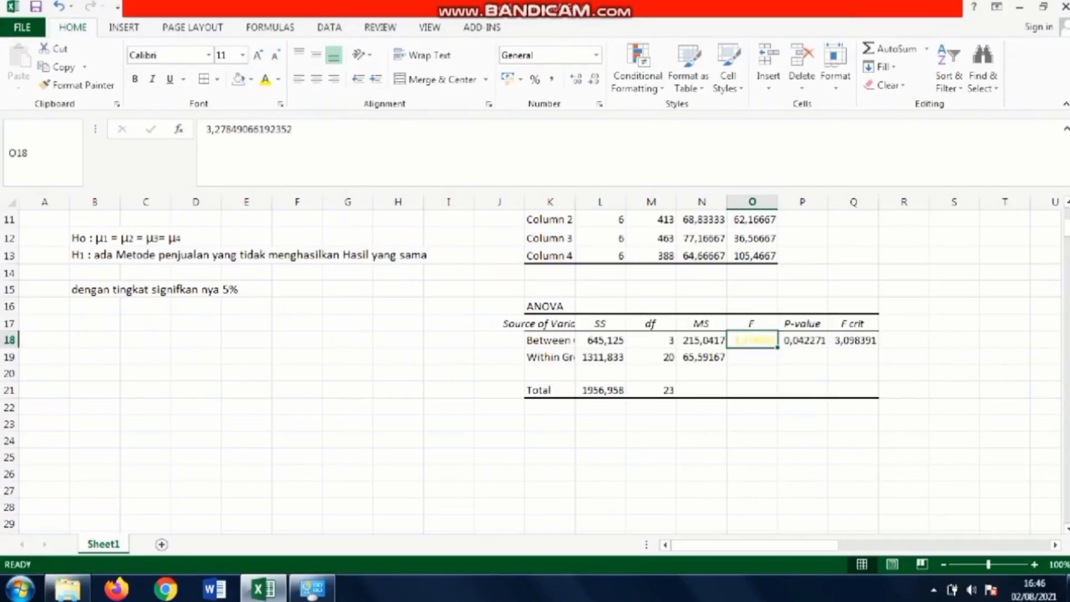
pyautogui.click(278, 79)
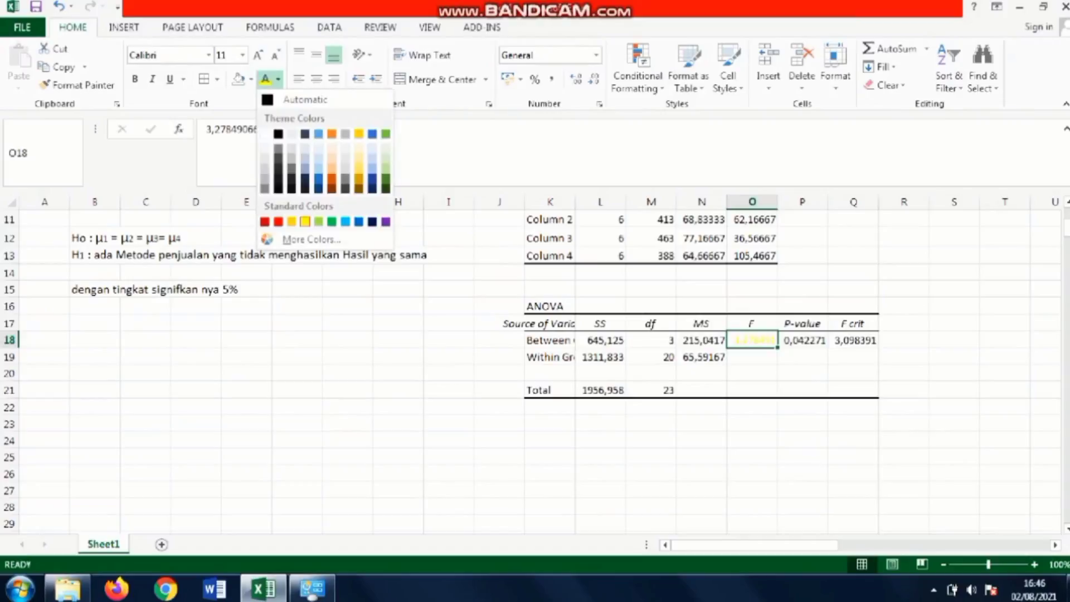
pyautogui.click(290, 105)
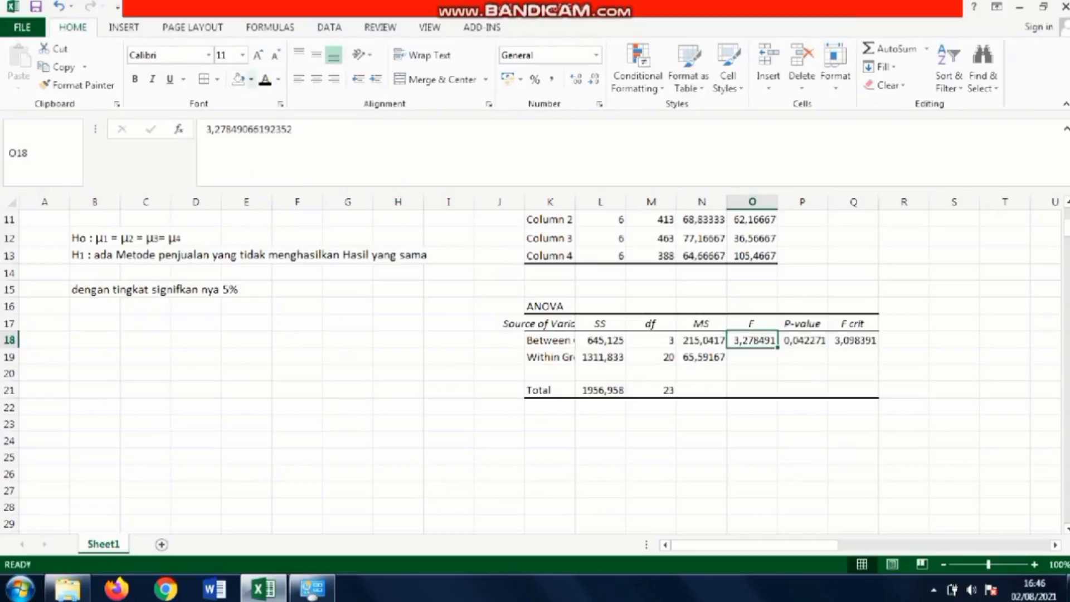
# Step: Fill the F value cell O18 with light orange and the F crit cell Q18 with gold
pyautogui.click(251, 79)
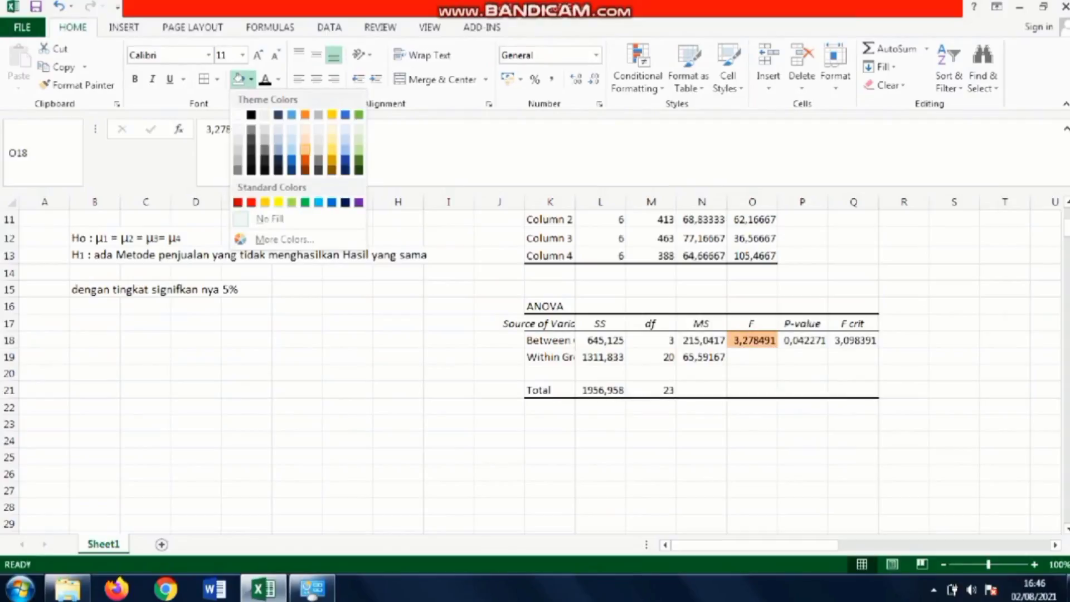
pyautogui.click(304, 146)
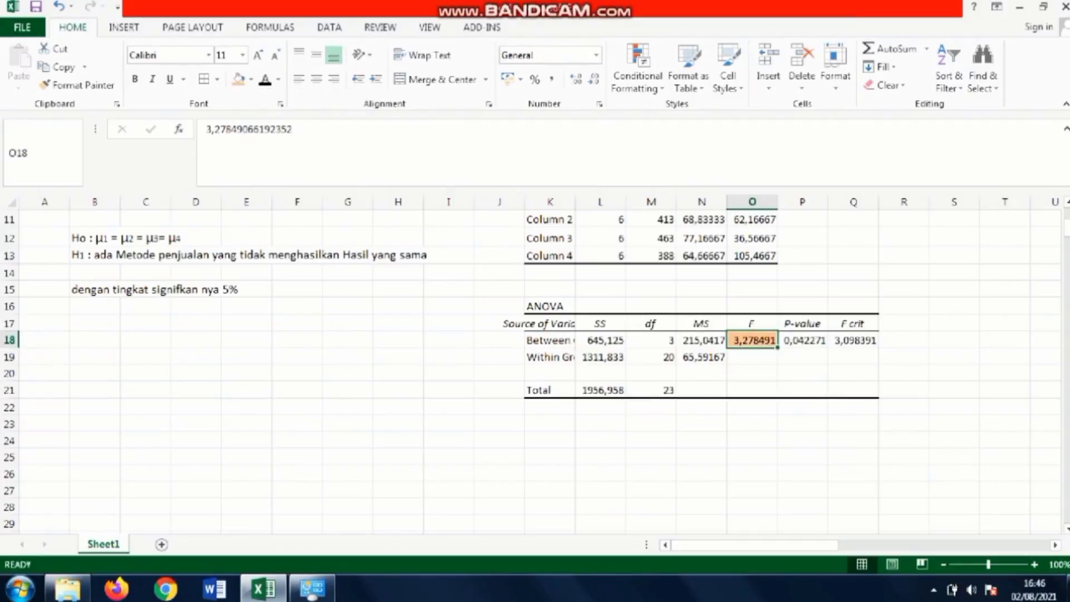
pyautogui.click(803, 340)
pyautogui.click(853, 340)
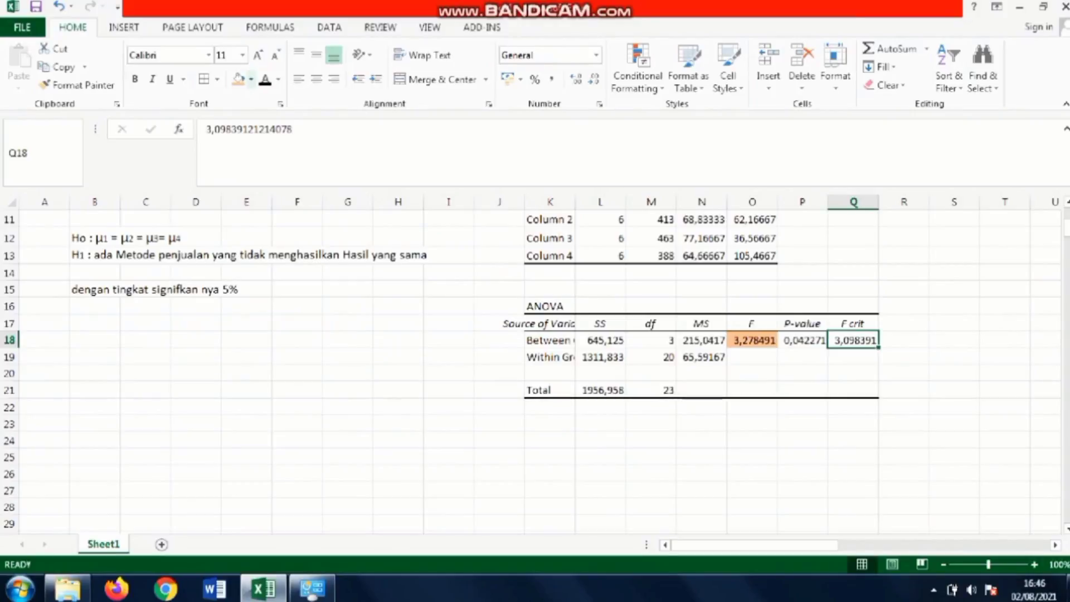
pyautogui.click(251, 79)
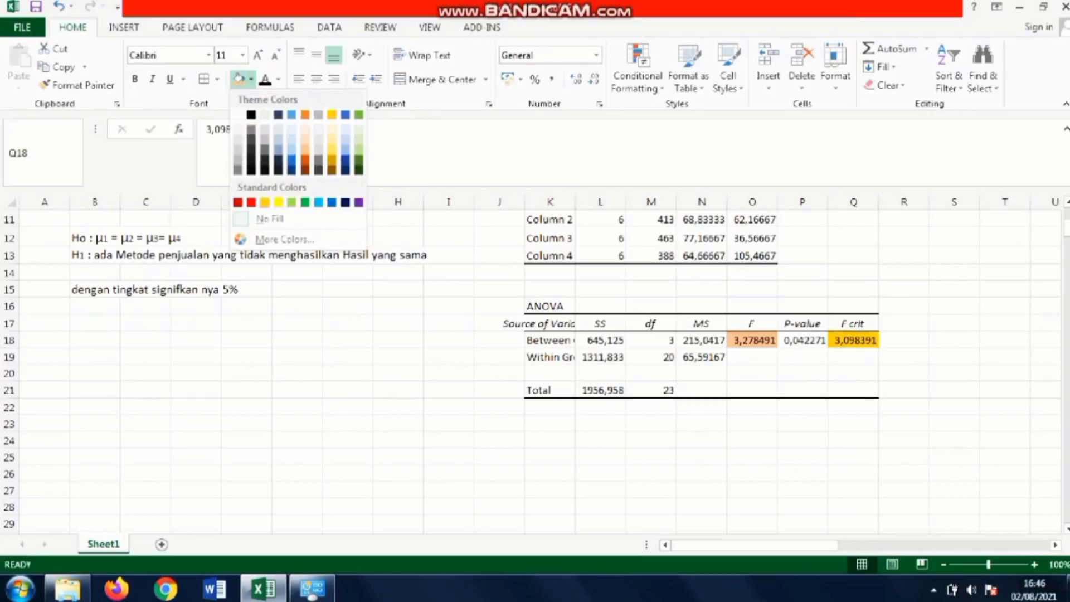
pyautogui.click(332, 115)
pyautogui.moveTo(500, 440); pyautogui.dragTo(499, 425)
pyautogui.click(854, 424)
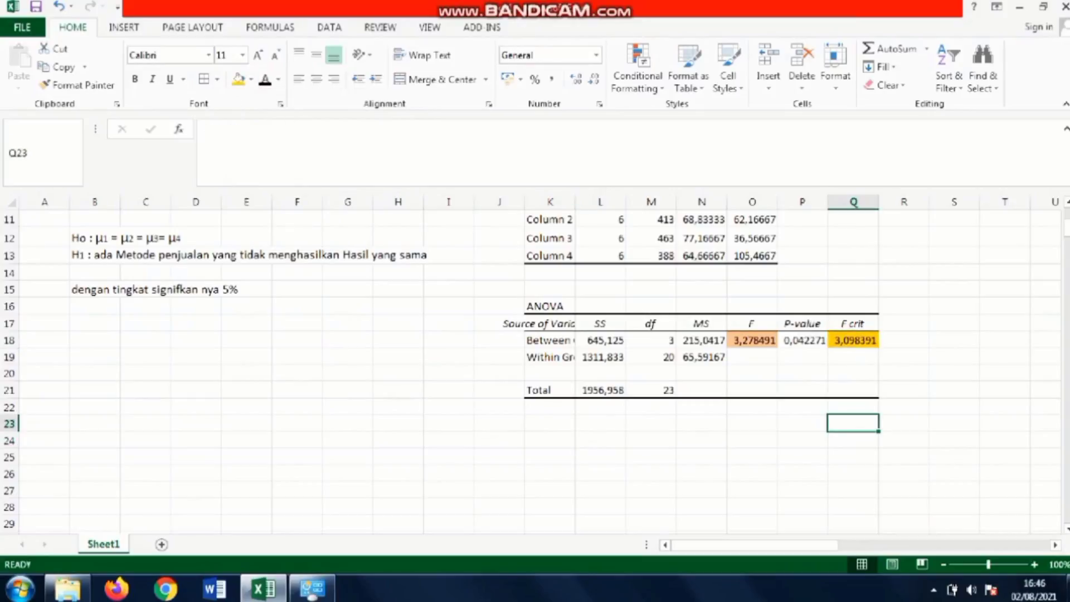
# Step: Enter the comparison "Fhitung(F) > Ftabel( F crit)" in cell K23 below the ANOVA table
pyautogui.click(551, 424)
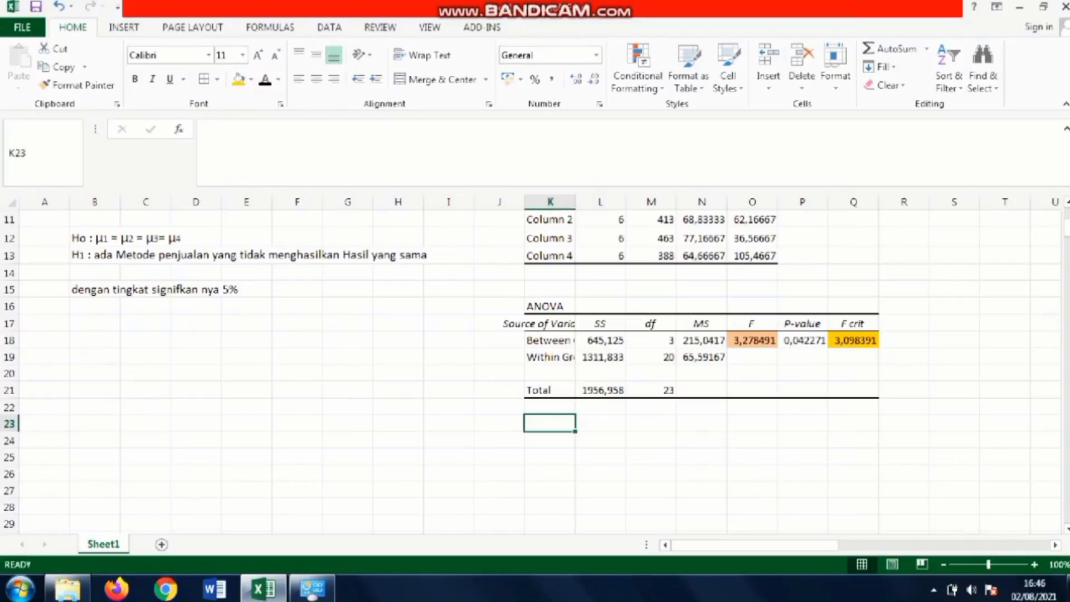
pyautogui.write('F')
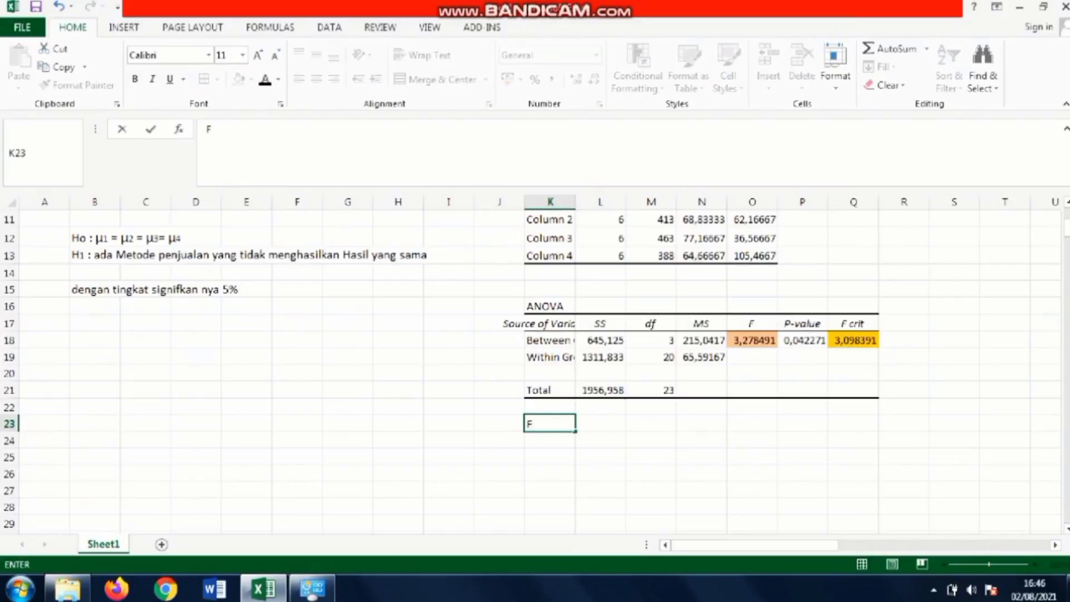
pyautogui.write('hitung(F')
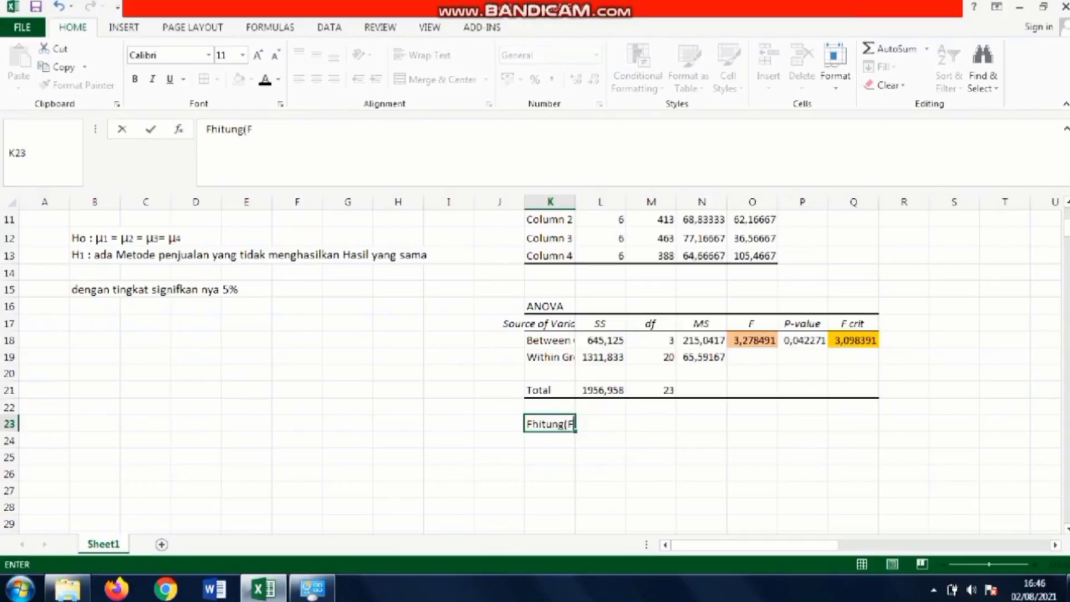
pyautogui.write(')')
pyautogui.write('> Ftabel')
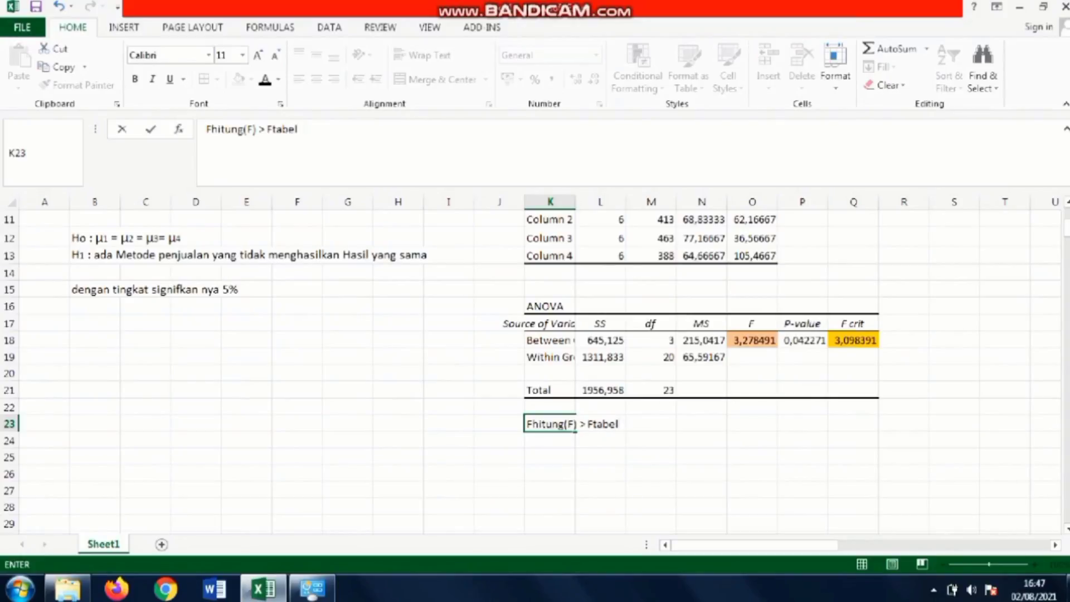
pyautogui.write('( F crit)')
pyautogui.press('Return')
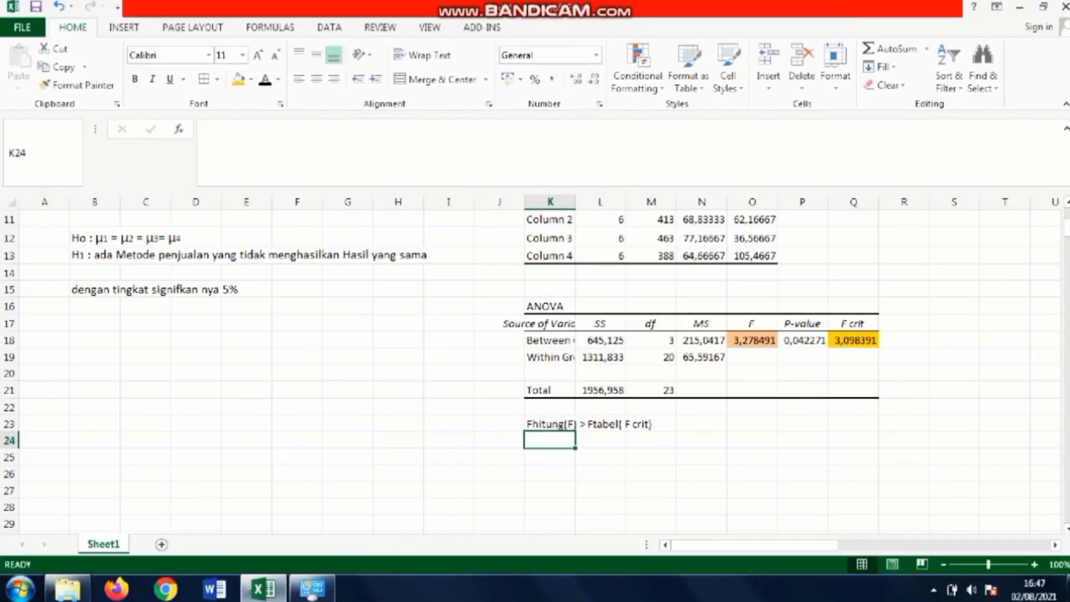
# Step: Enter "maka H0 di tolak" in cell K24 below the F comparison
pyautogui.write('maka ')
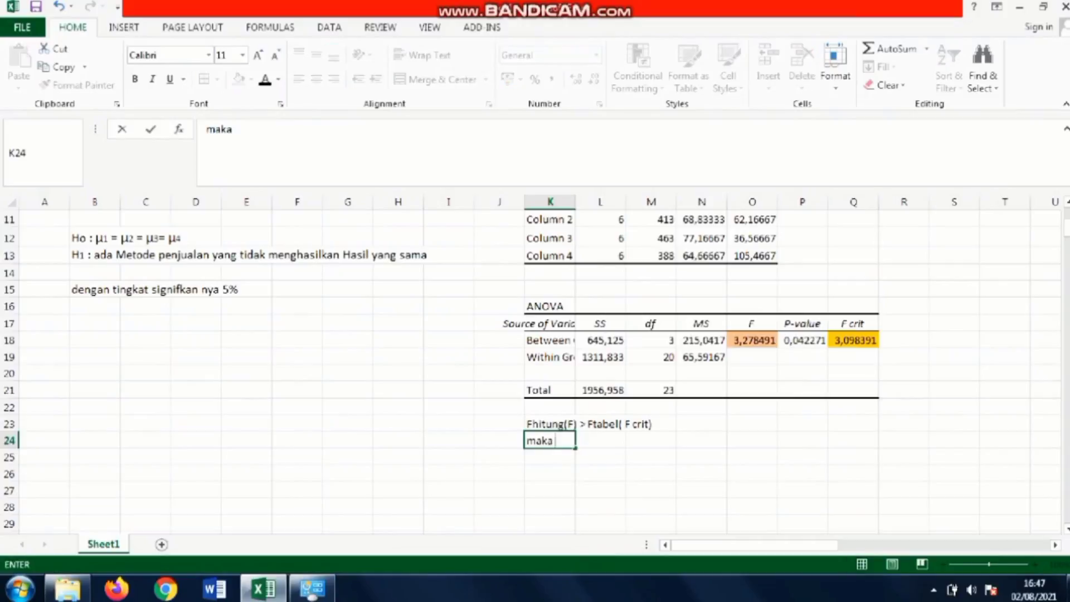
pyautogui.write('H0 di tolak')
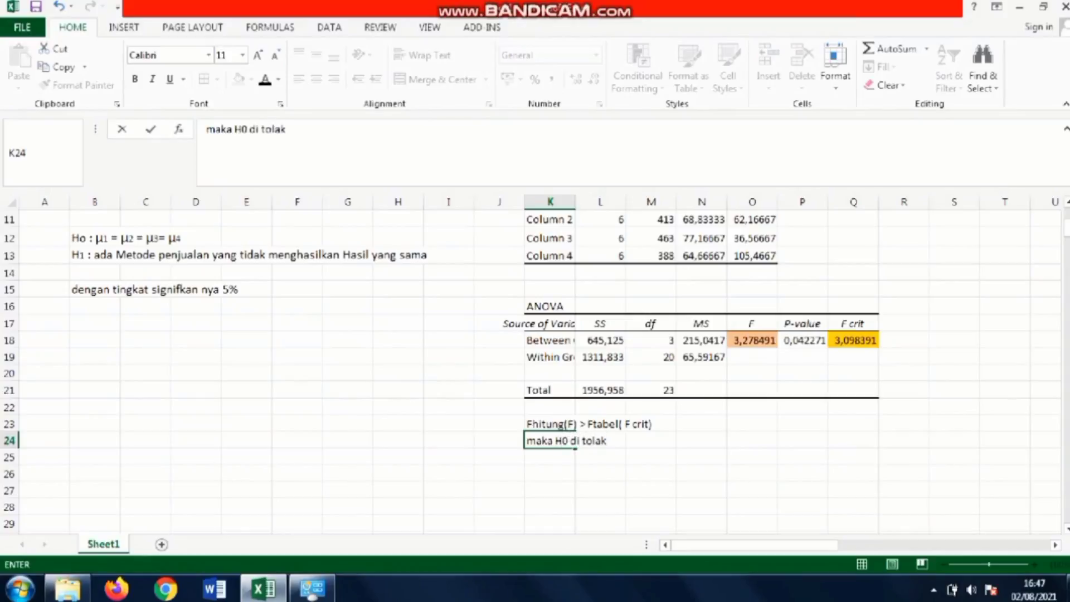
pyautogui.press('Return')
pyautogui.press('Return')
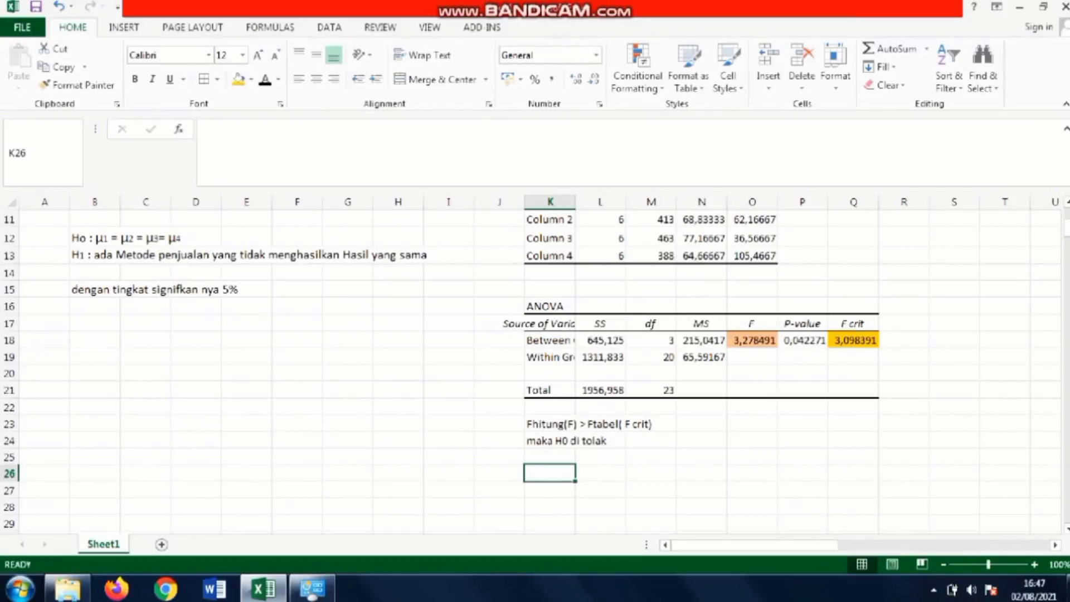
# Step: Enter the numeric comparison "3,27 >3,09" in cell N23 beside the Fhitung and Ftabel statement
pyautogui.click(701, 423)
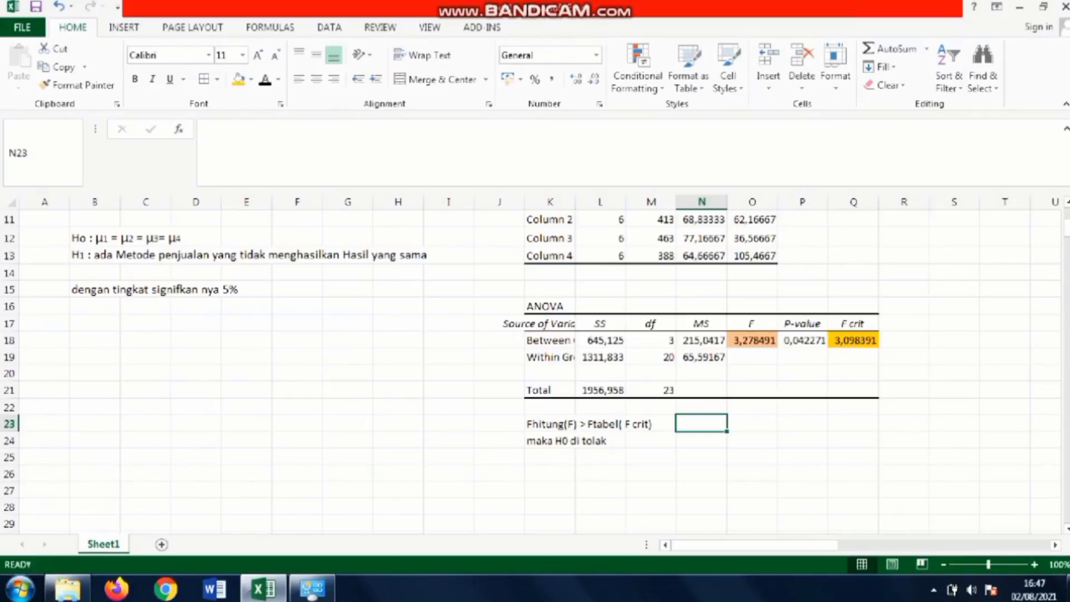
pyautogui.write('3,27')
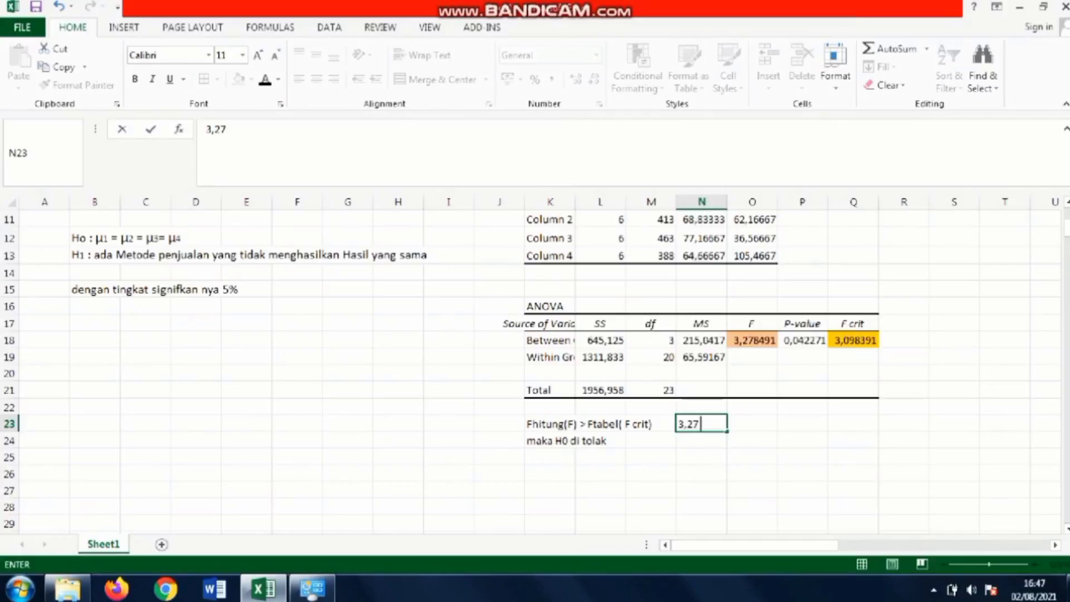
pyautogui.write(' >3,09')
pyautogui.click(753, 457)
pyautogui.click(651, 457)
pyautogui.click(449, 457)
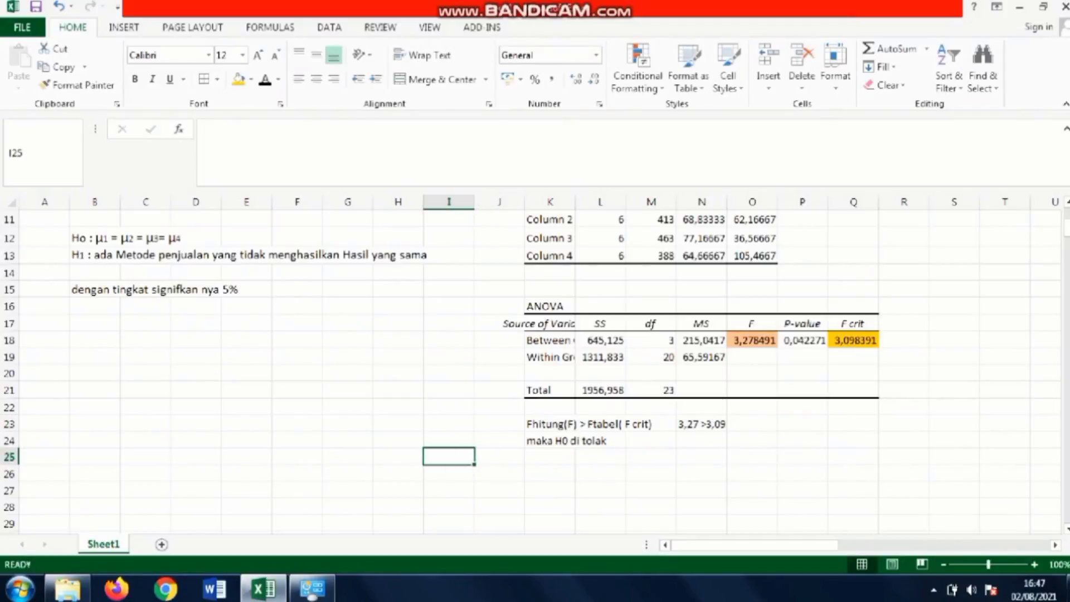
# Step: Enter the decision line "Keputusan = H0 ditolak" in cell K26
pyautogui.click(549, 473)
pyautogui.scroll(-2, 535, 368)
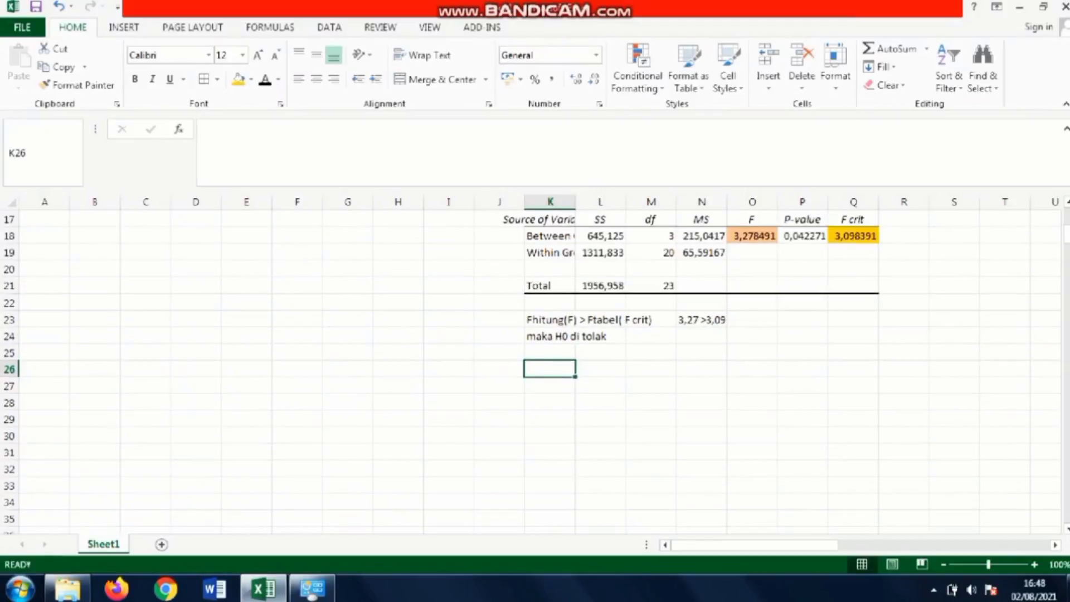
pyautogui.write('Keputusan')
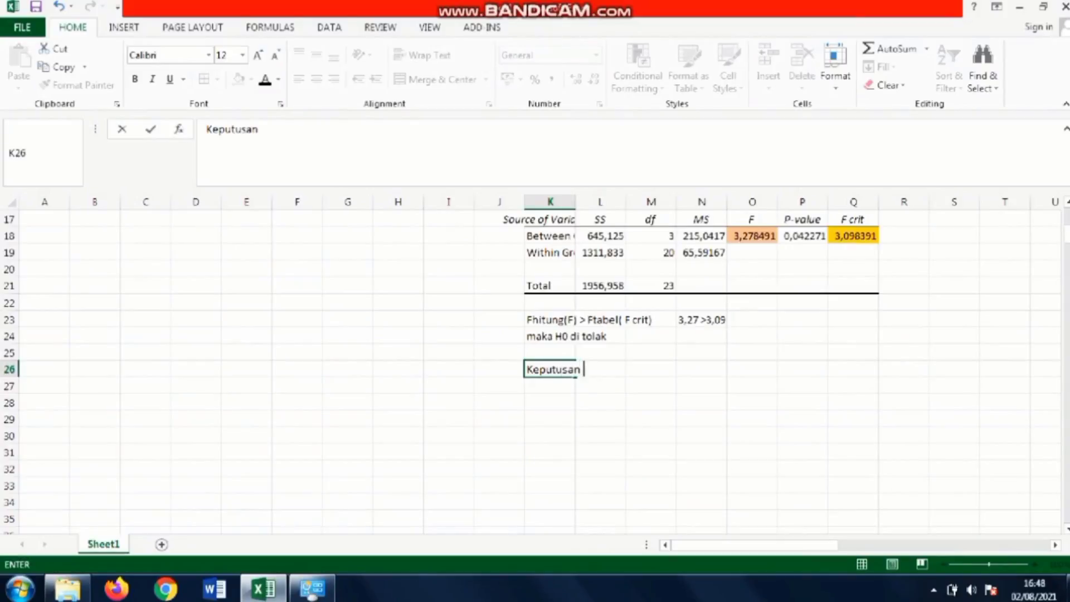
pyautogui.write(' = H0 ditolak')
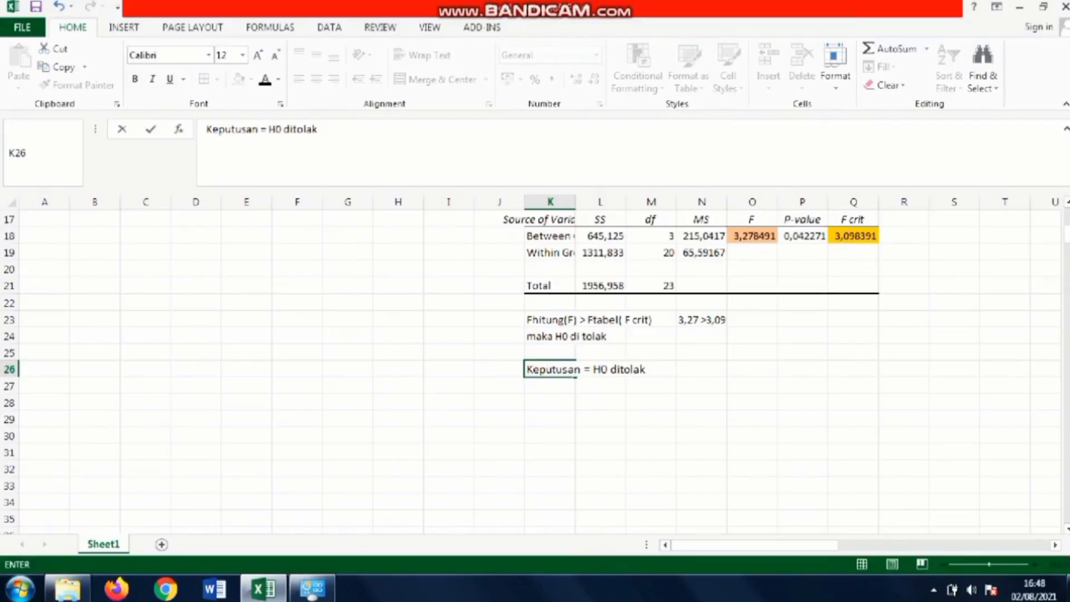
pyautogui.press('Return')
# Step: Enter the label "Kesimpulan" in cell K27 below the decision line
pyautogui.write('Kesim')
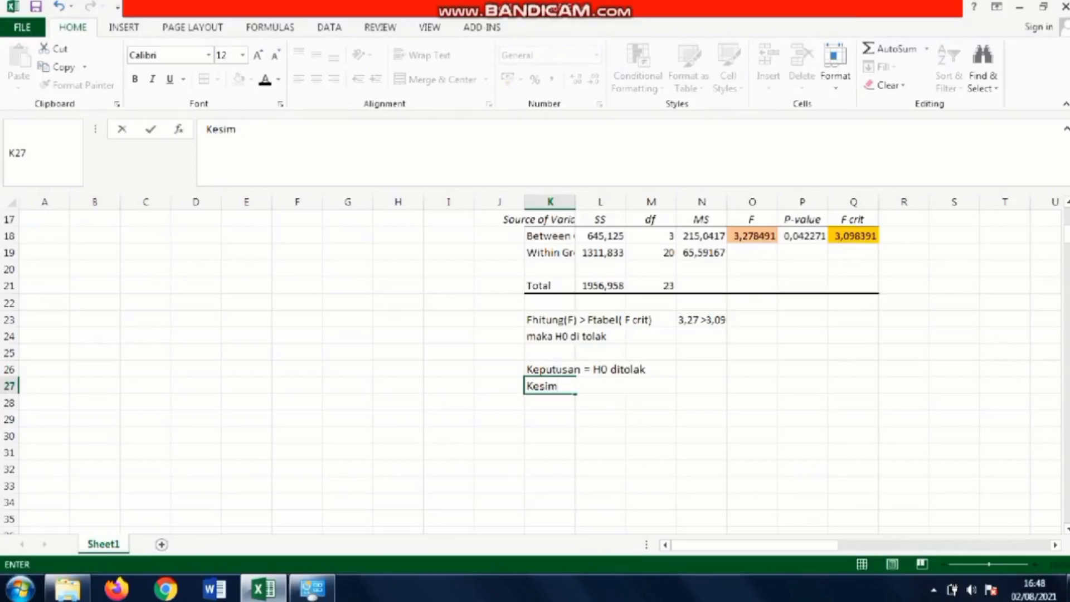
pyautogui.write('pu')
pyautogui.write('lan')
pyautogui.click(550, 485)
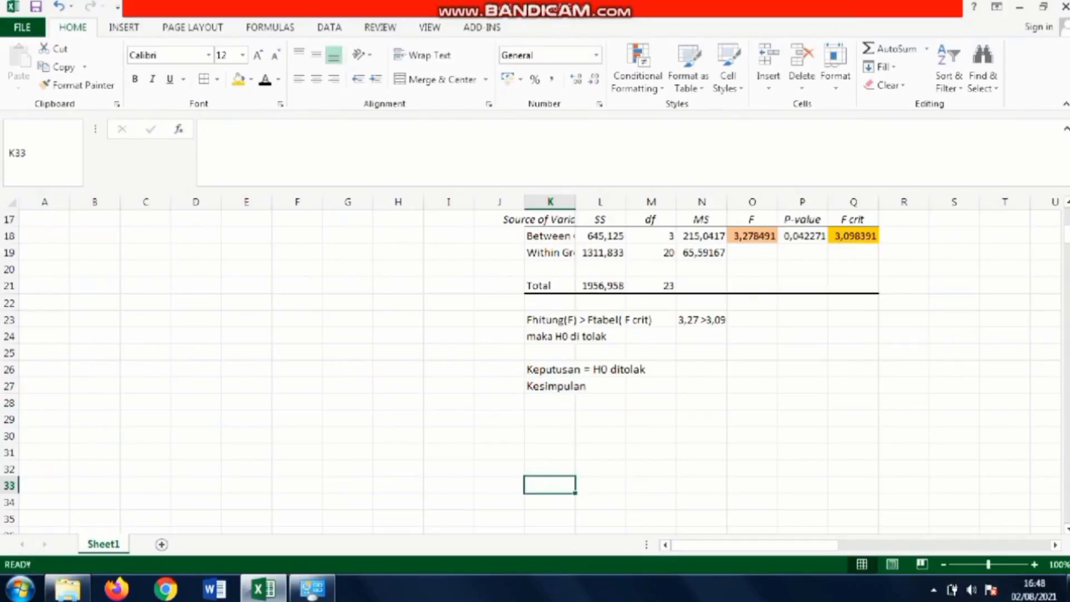
pyautogui.click(600, 403)
pyautogui.click(651, 386)
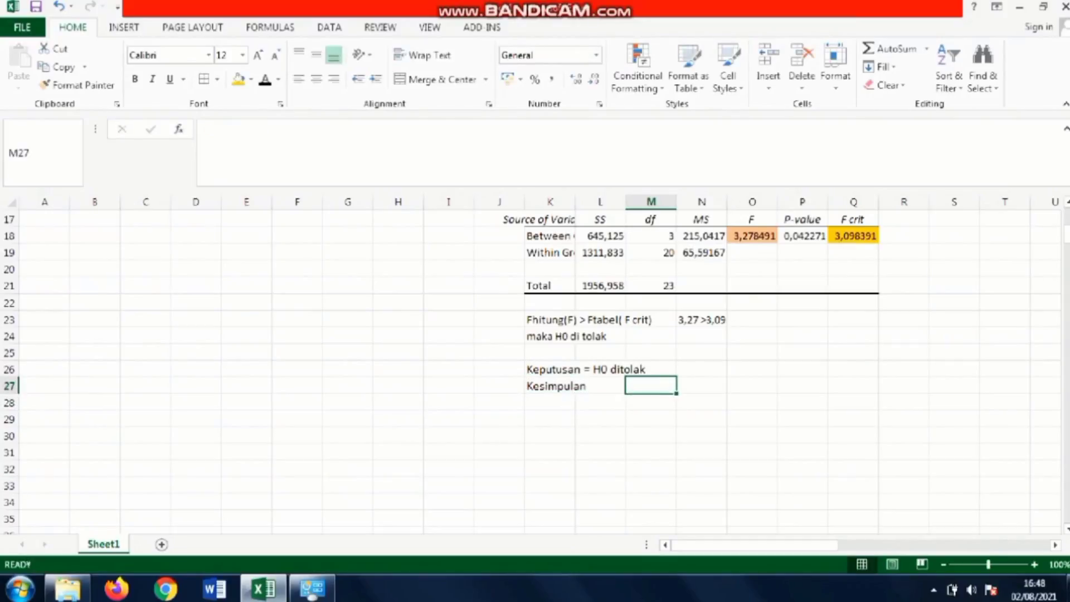
# Step: Copy the text "= H0 ditolak" out of cell K26 and delete it there, leaving only the label "Keputusan"
pyautogui.click(600, 369)
pyautogui.click(551, 386)
pyautogui.doubleClick(567, 369)
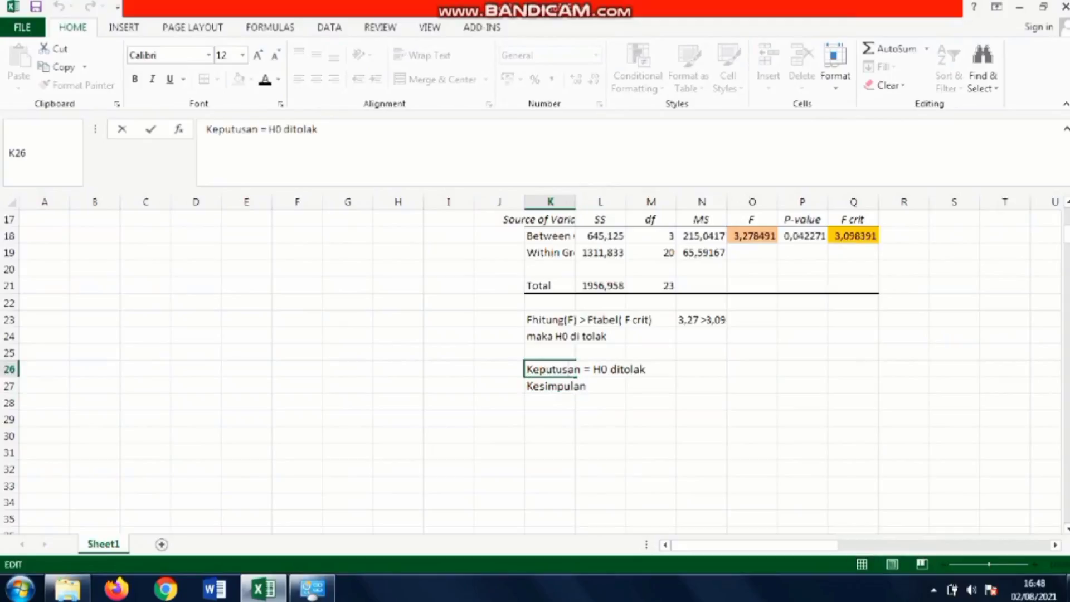
pyautogui.hotkey('shift', 'Right')
pyautogui.hotkey('shift', 'Right')
pyautogui.hotkey('shift', 'Right')
pyautogui.hotkey('shift', 'Right')
pyautogui.hotkey('shift', 'Right')
pyautogui.hotkey('shift', 'Right')
pyautogui.hotkey('shift', 'Right')
pyautogui.hotkey('shift', 'Right')
pyautogui.hotkey('shift', 'Right')
pyautogui.hotkey('shift', 'Right')
pyautogui.hotkey('shift', 'Right')
pyautogui.hotkey('shift', 'Right')
pyautogui.hotkey('shift', 'Right')
pyautogui.hotkey('ctrl', 'c')
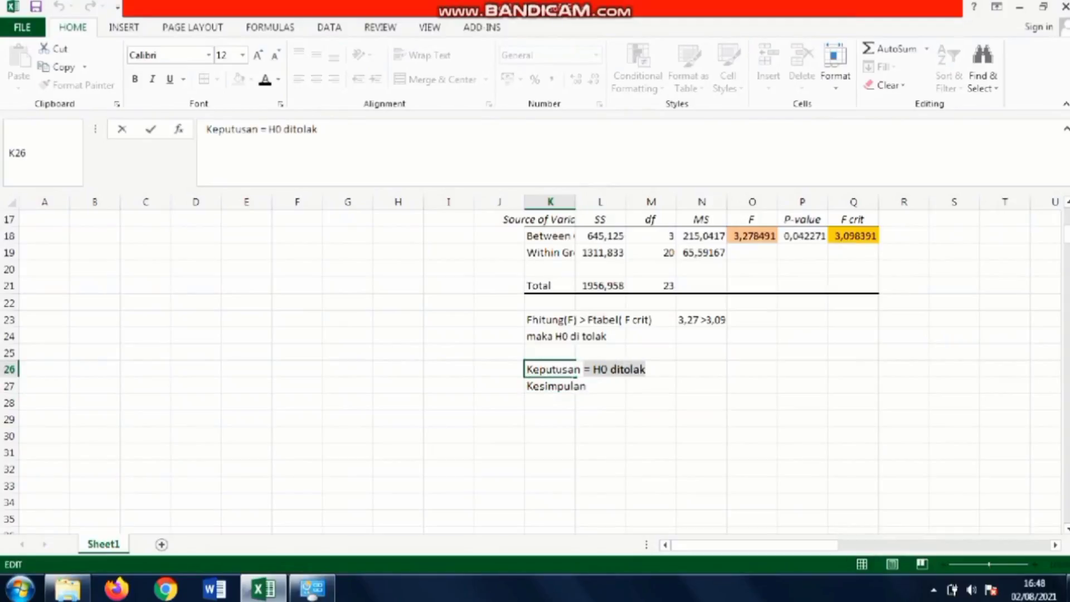
pyautogui.press('BackSpace')
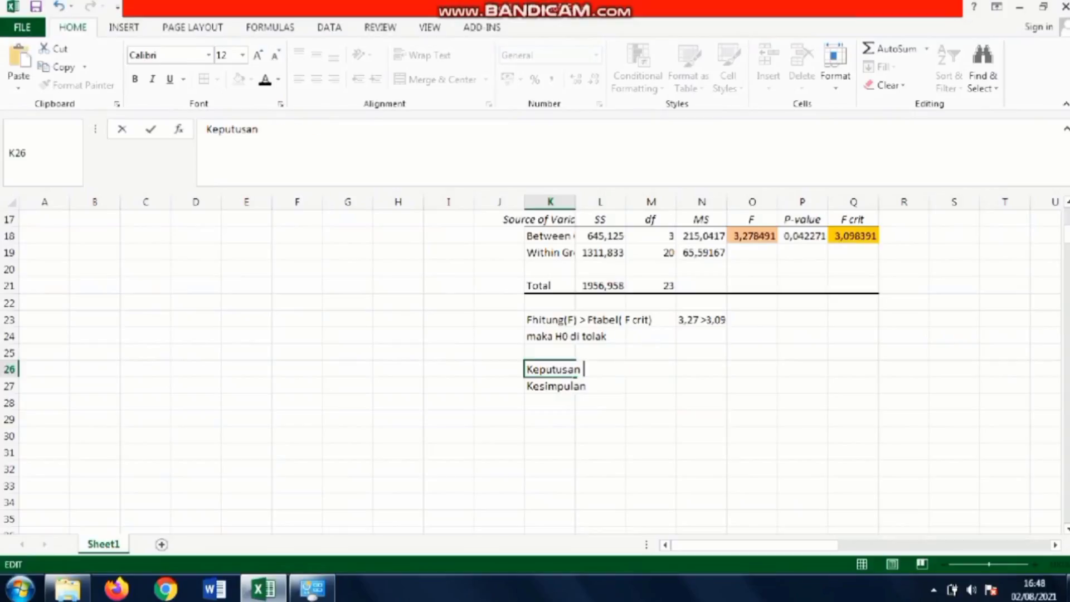
# Step: Paste the copied decision into cell M26 and remove its equals sign so it reads "H0 ditolak"
pyautogui.click(651, 386)
pyautogui.click(651, 368)
pyautogui.doubleClick(651, 369)
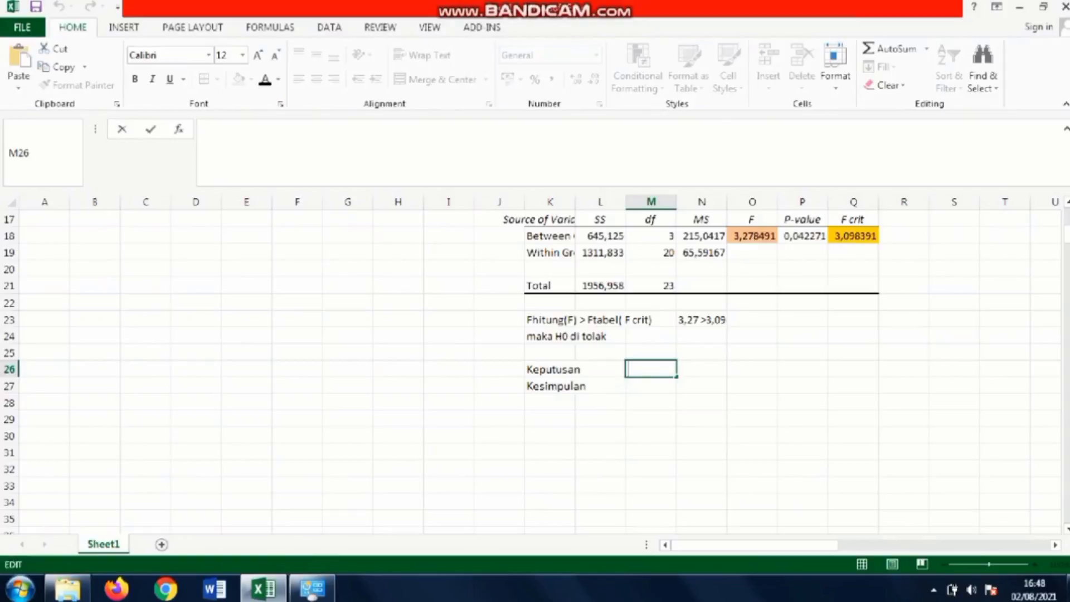
pyautogui.hotkey('ctrl', 'v')
pyautogui.click(638, 369)
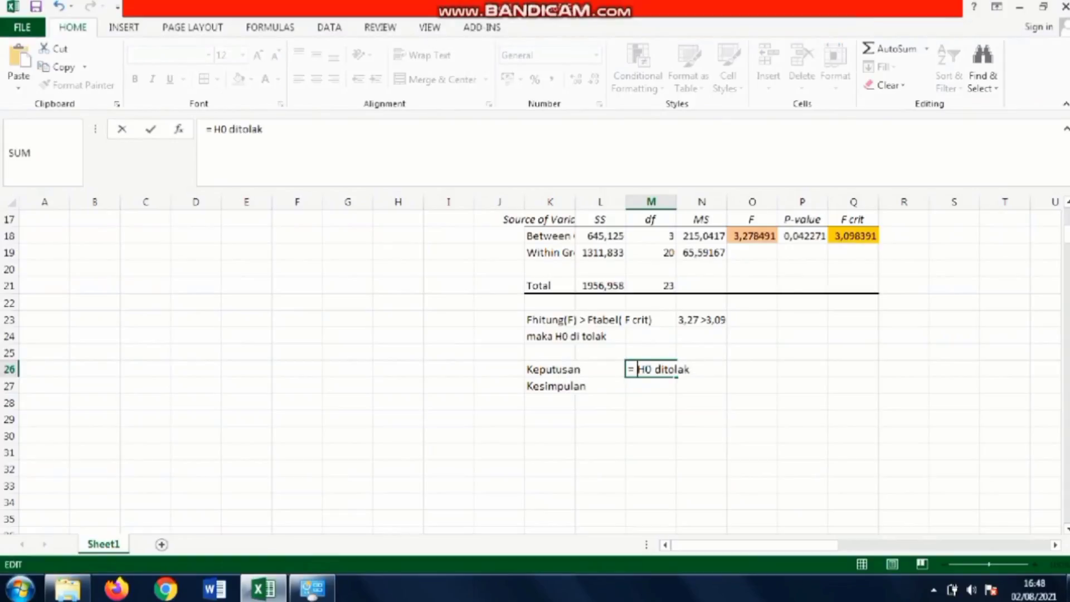
pyautogui.press('BackSpace')
pyautogui.press('BackSpace')
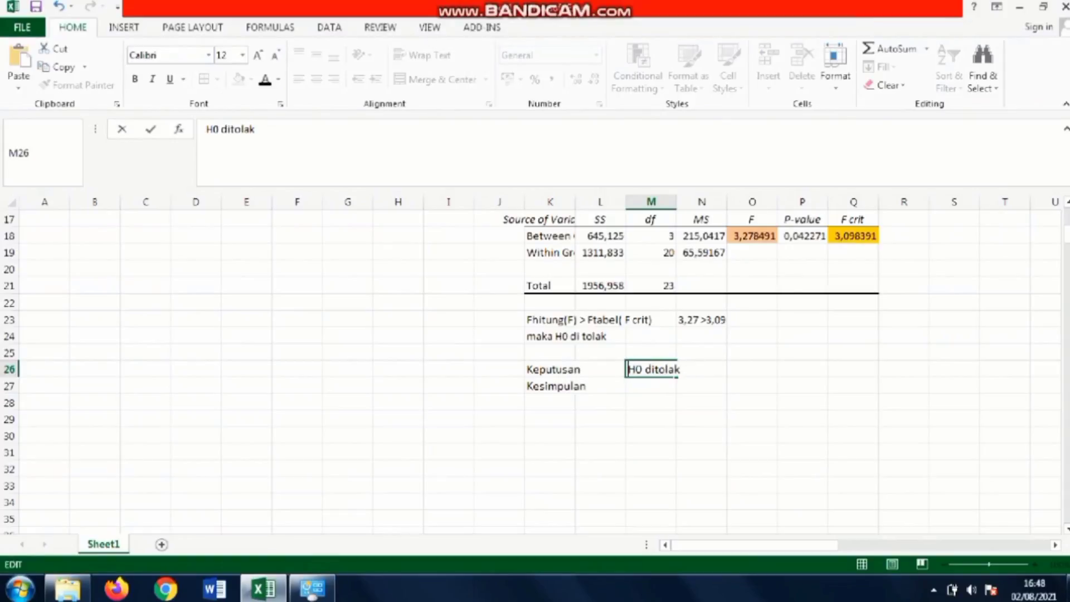
pyautogui.press('Return')
# Step: Write the conclusion "maka dalam ke empat metode penjualan tersebut Tidak memberikan hasil yang sama" in cell M27 beside Kesimpulan
pyautogui.press('F2')
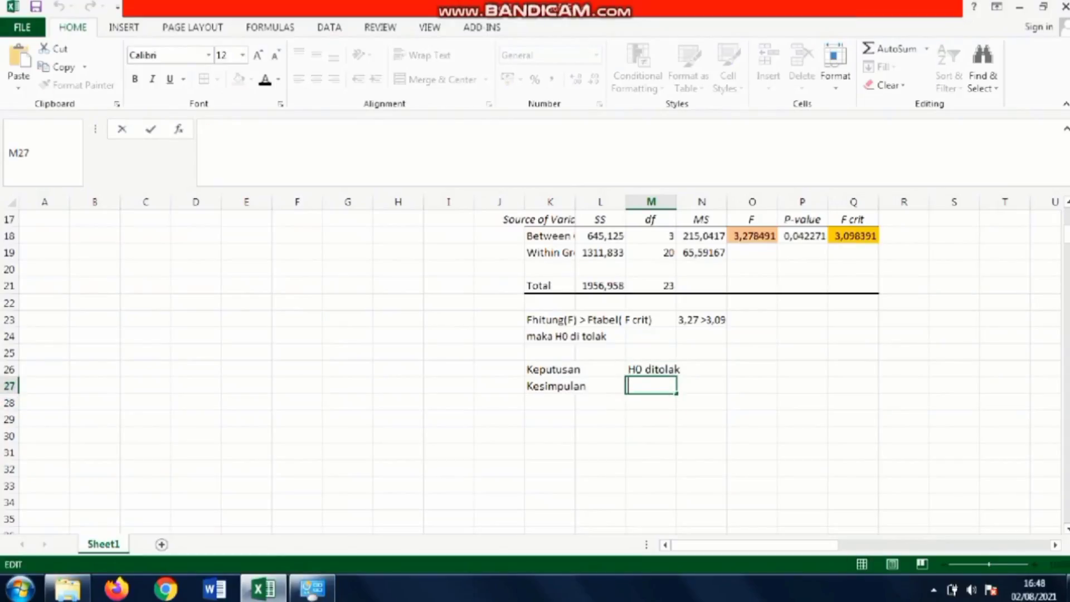
pyautogui.write('maka dalam ke')
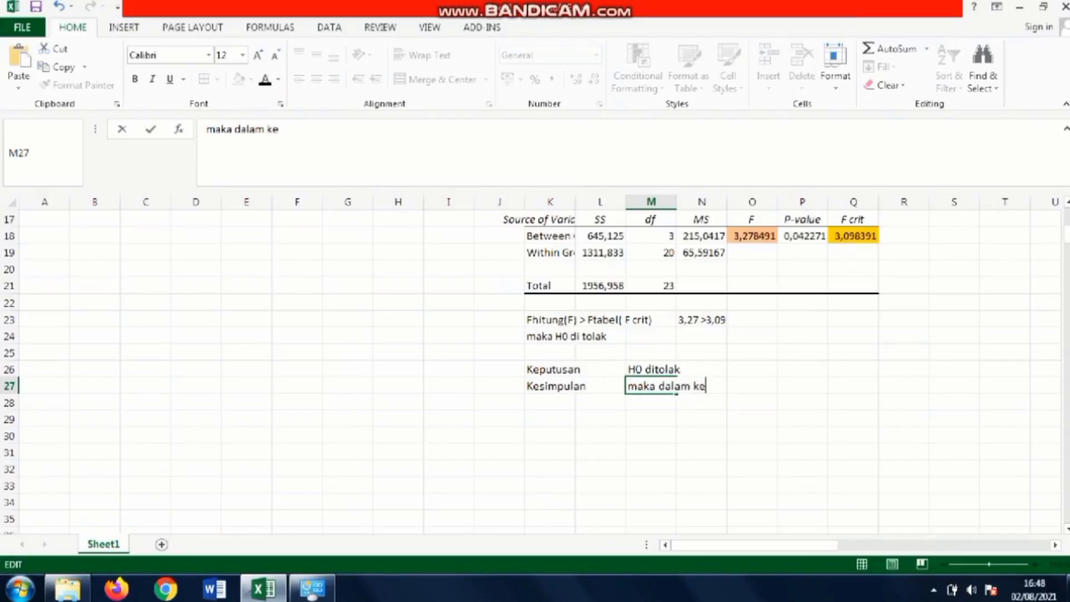
pyautogui.write(' empat ,')
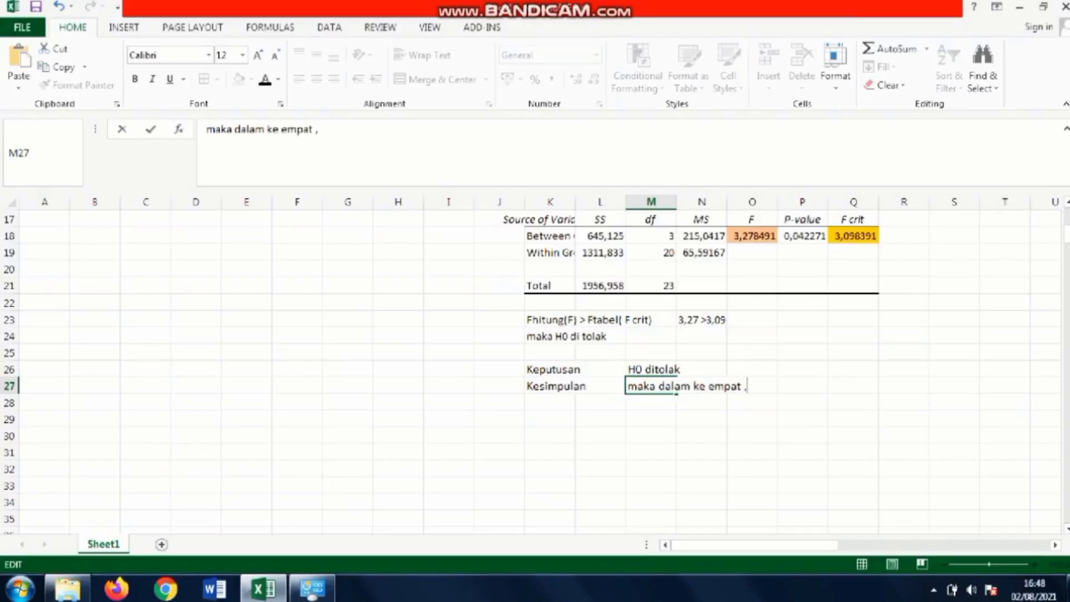
pyautogui.press('BackSpace')
pyautogui.write('metode penjualan ')
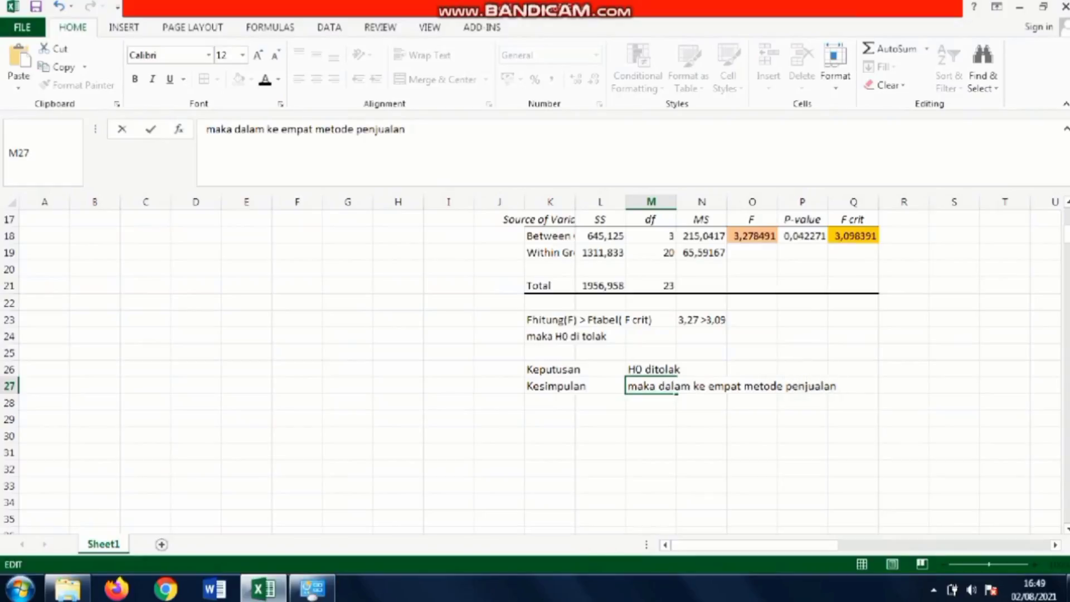
pyautogui.write('tersebut')
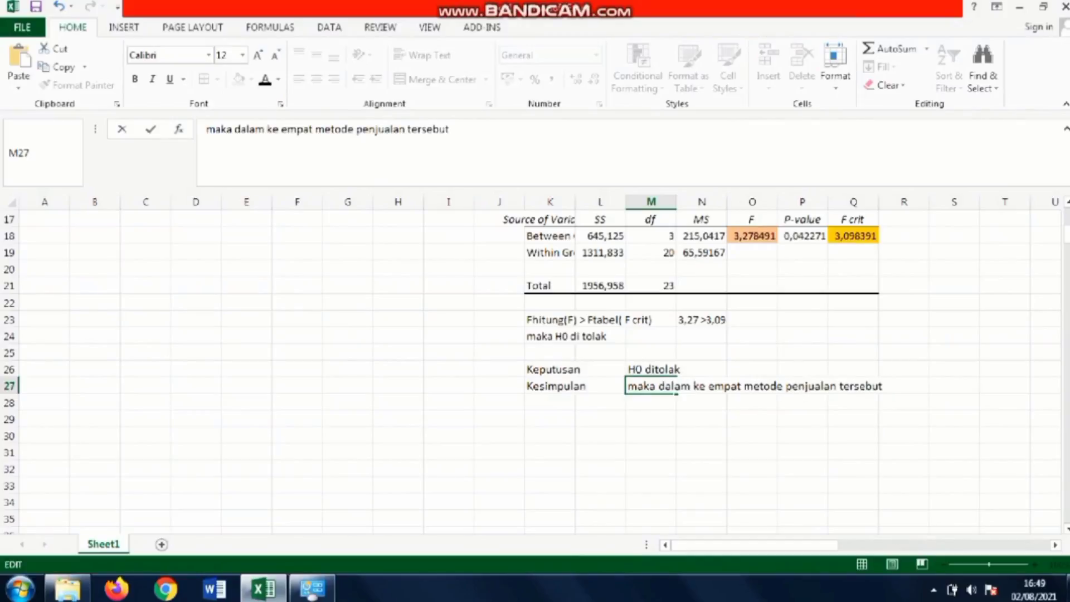
pyautogui.write(' Tidak memb')
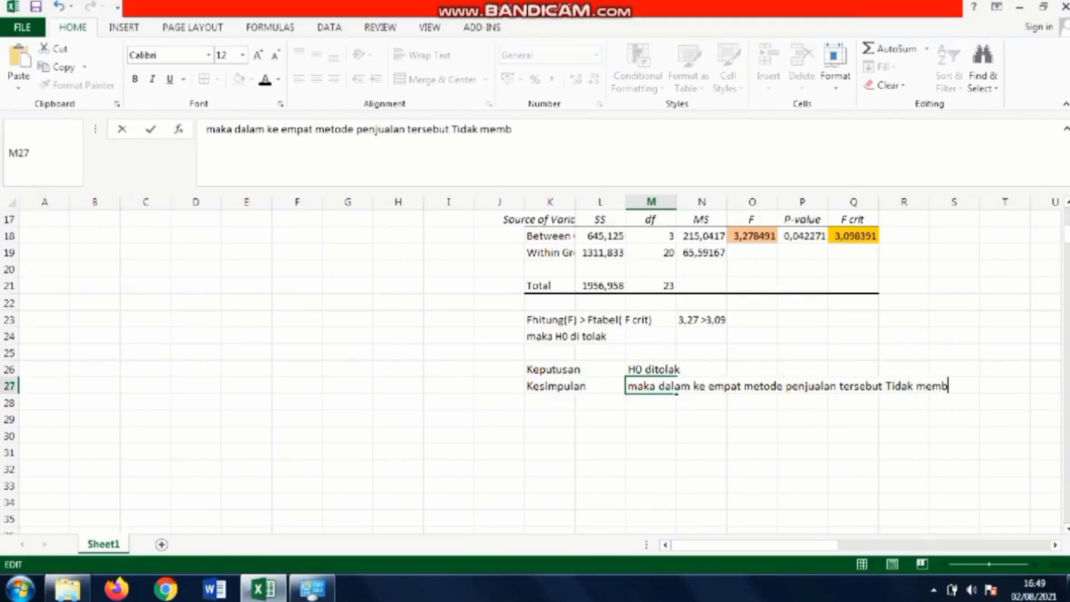
pyautogui.write('erikan hasil ')
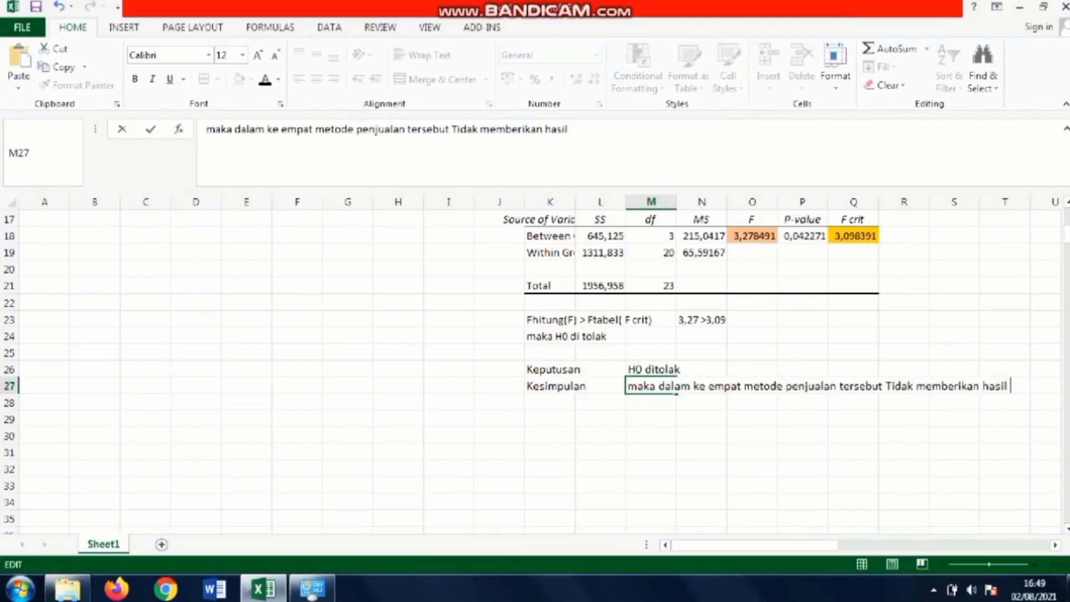
pyautogui.write('yang sama')
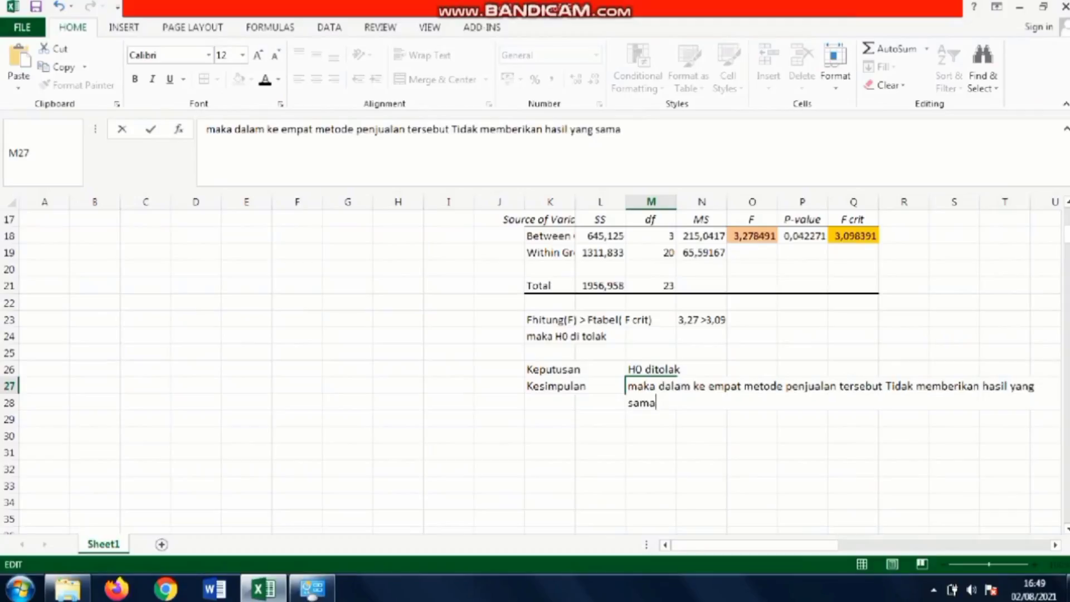
# Step: Make the words "Tidak memberikan hasil yang sama" in the M27 conclusion bold and italic
pyautogui.moveTo(885, 386); pyautogui.dragTo(1036, 401)
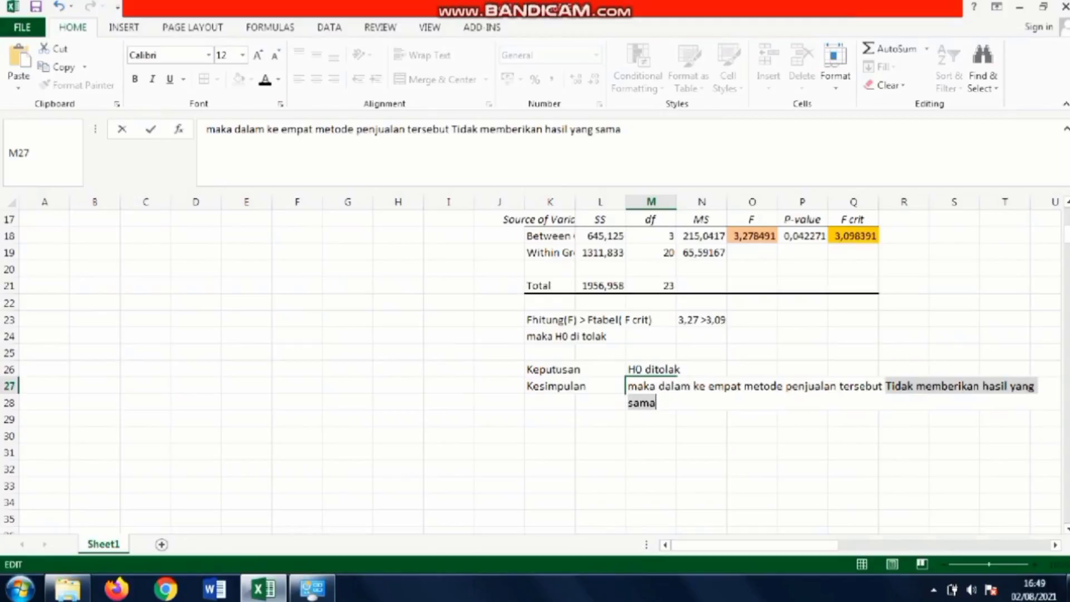
pyautogui.hotkey('ctrl', 'i')
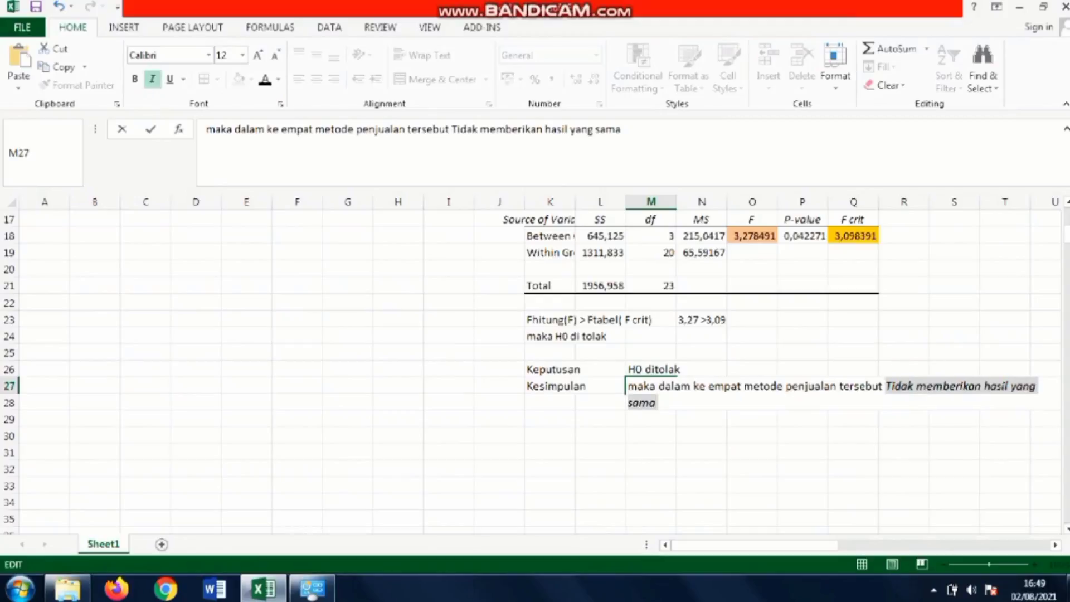
pyautogui.hotkey('ctrl', 'b')
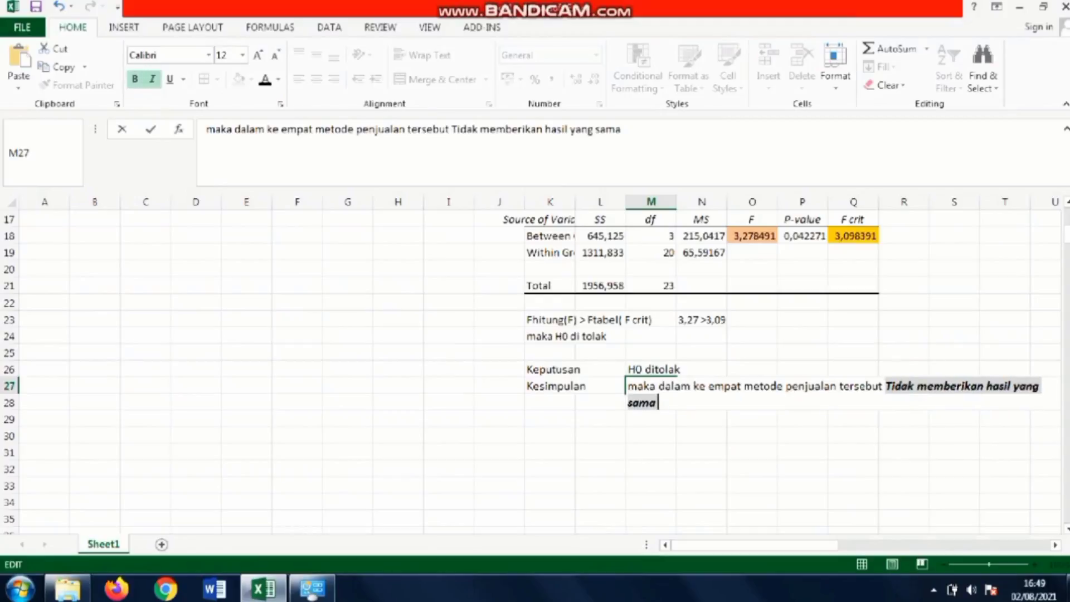
pyautogui.click(651, 502)
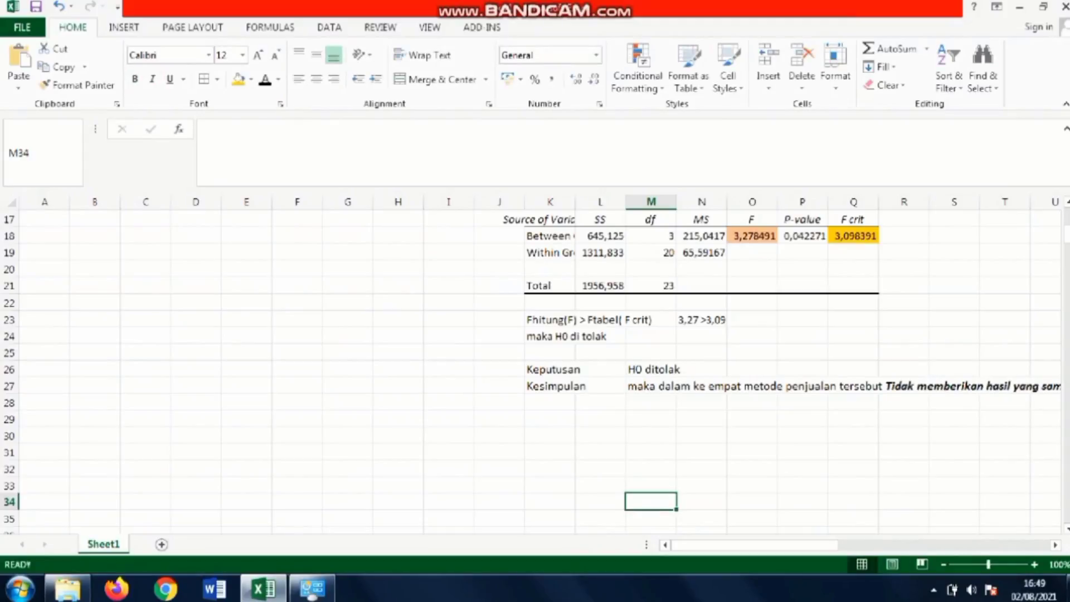
# Step: Append "atau berbeda beda" to the end of the conclusion sentence in cell M27
pyautogui.hscroll(5, 548, 372)
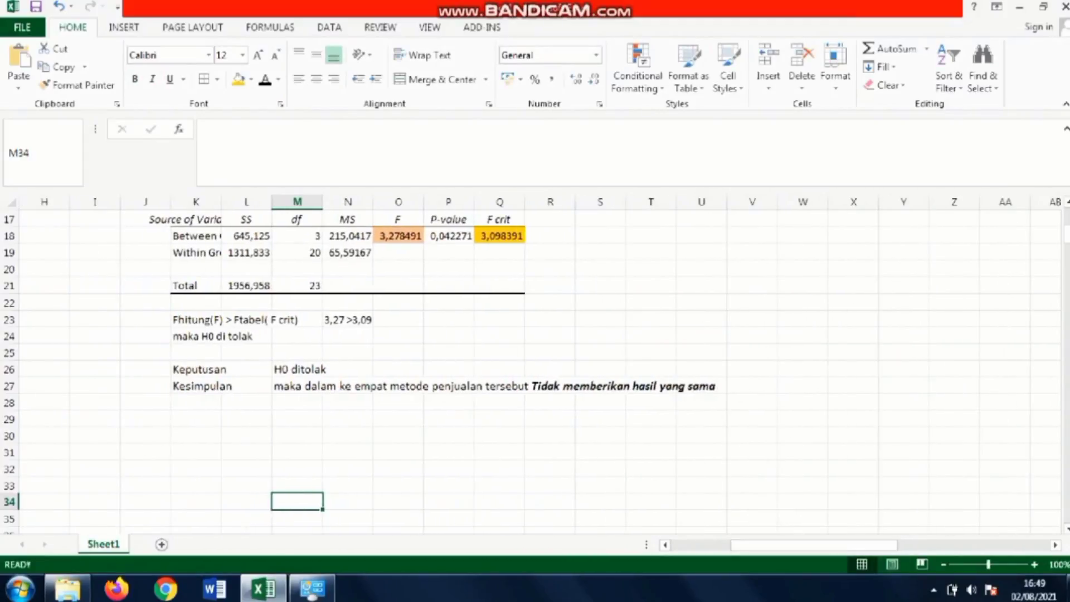
pyautogui.doubleClick(302, 386)
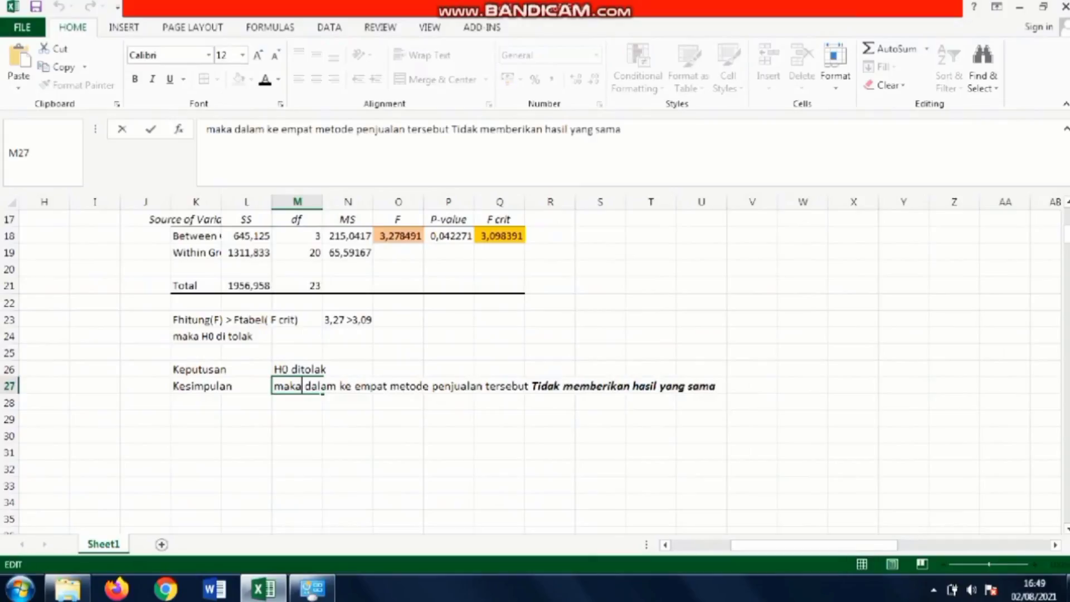
pyautogui.click(719, 386)
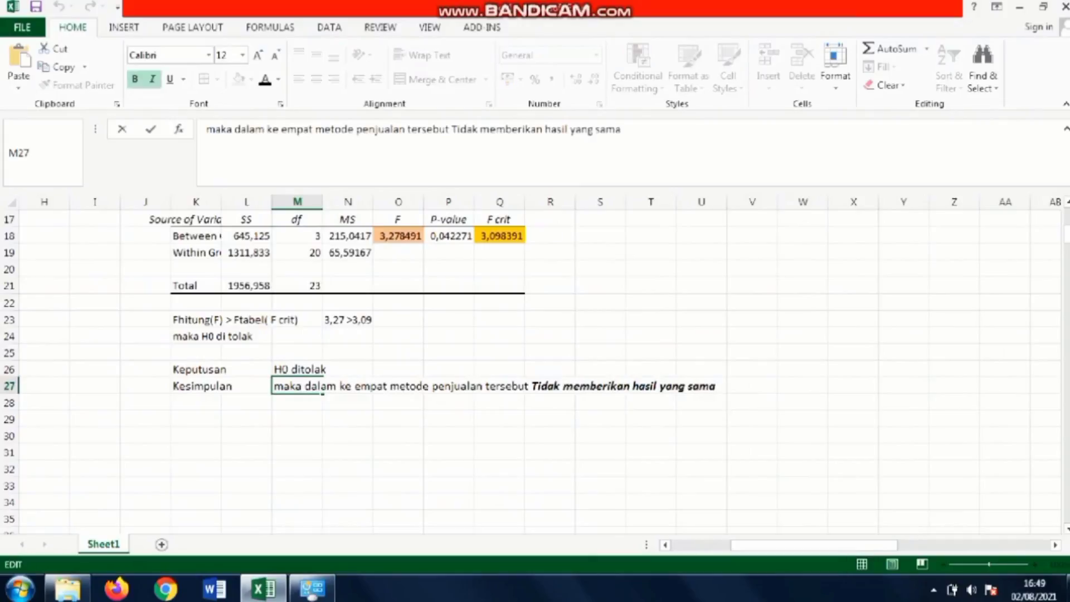
pyautogui.write('aya')
pyautogui.press('BackSpace')
pyautogui.press('BackSpace')
pyautogui.press('BackSpace')
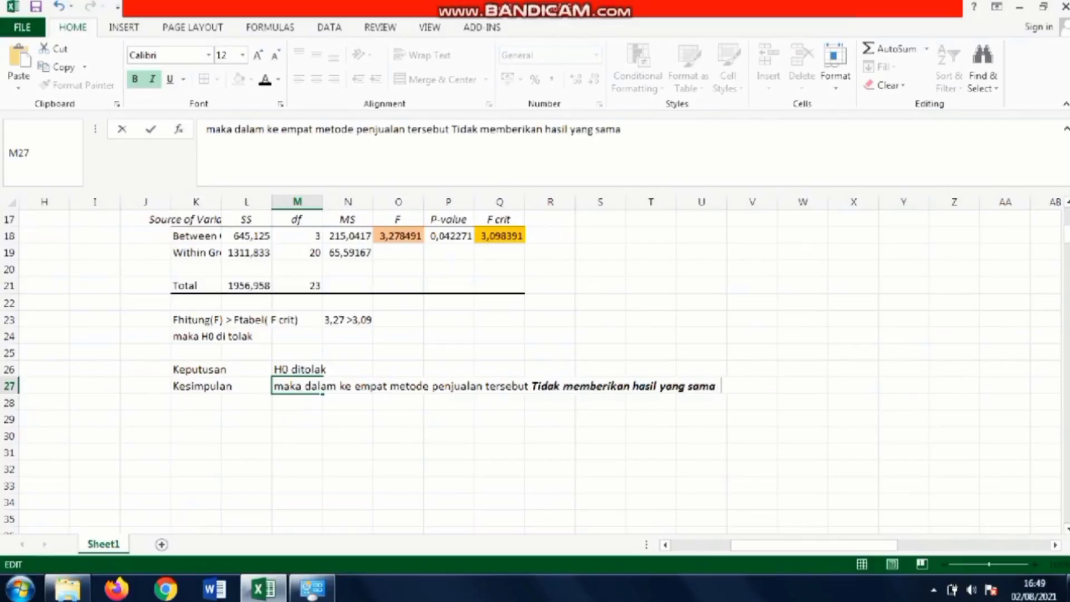
pyautogui.write('atau berbeda')
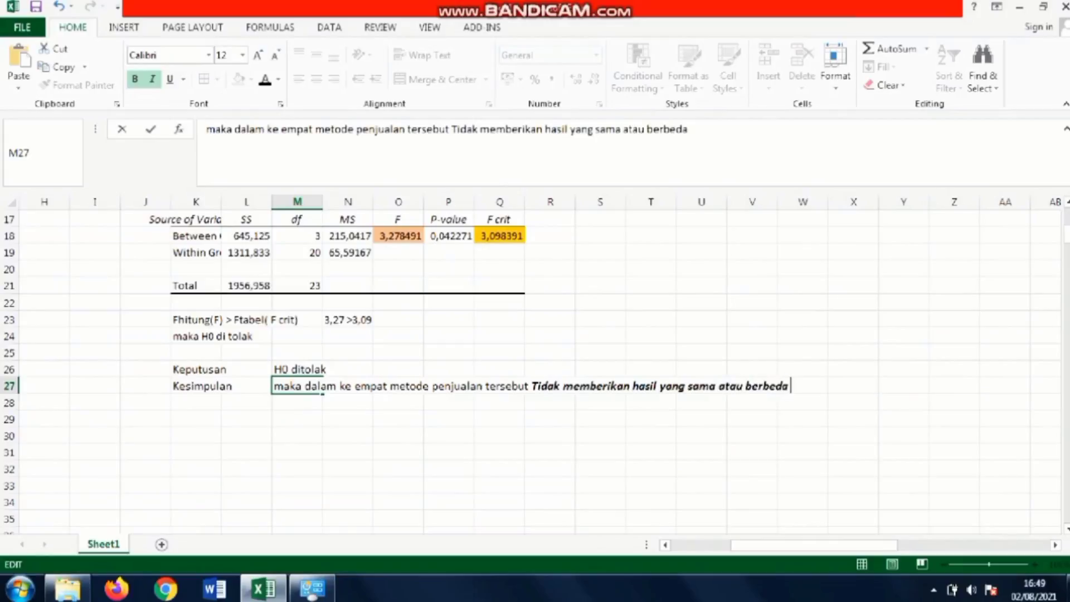
pyautogui.write(' beda')
pyautogui.moveTo(814, 544); pyautogui.dragTo(788, 544)
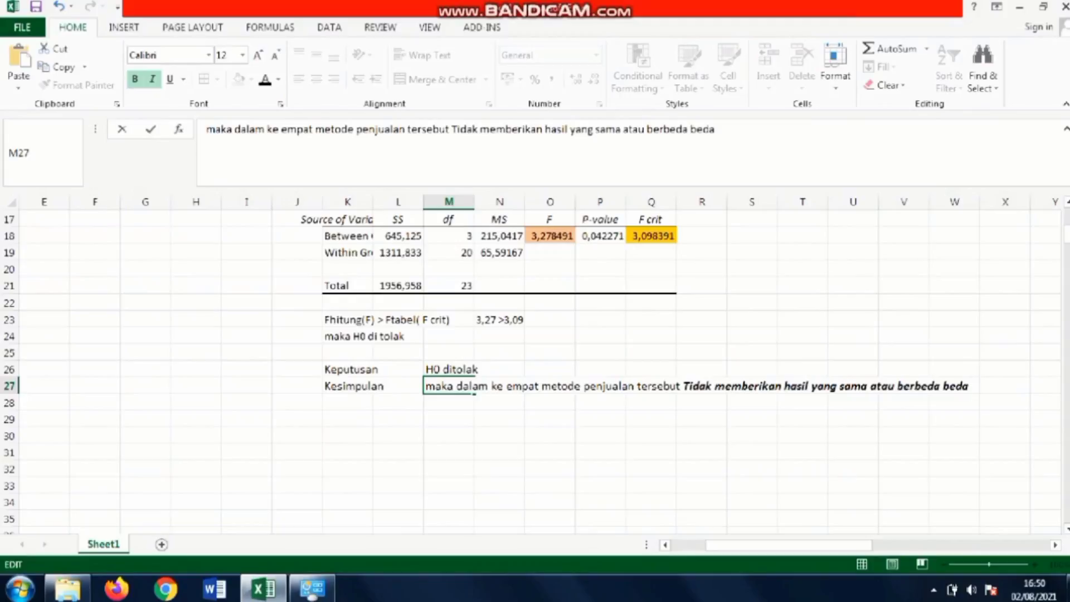
pyautogui.hscroll(-1, 535, 362)
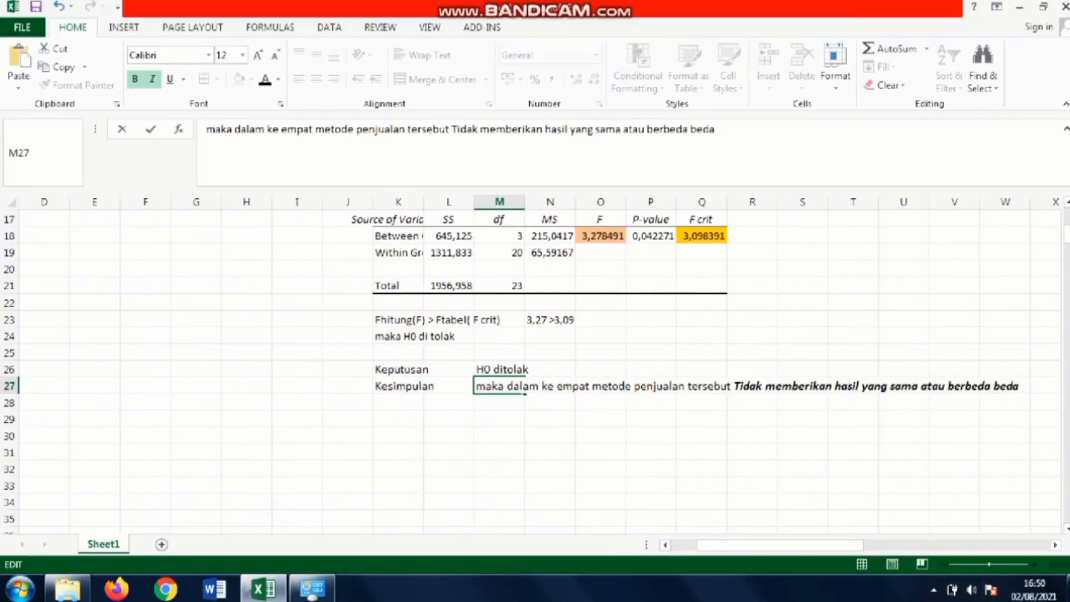